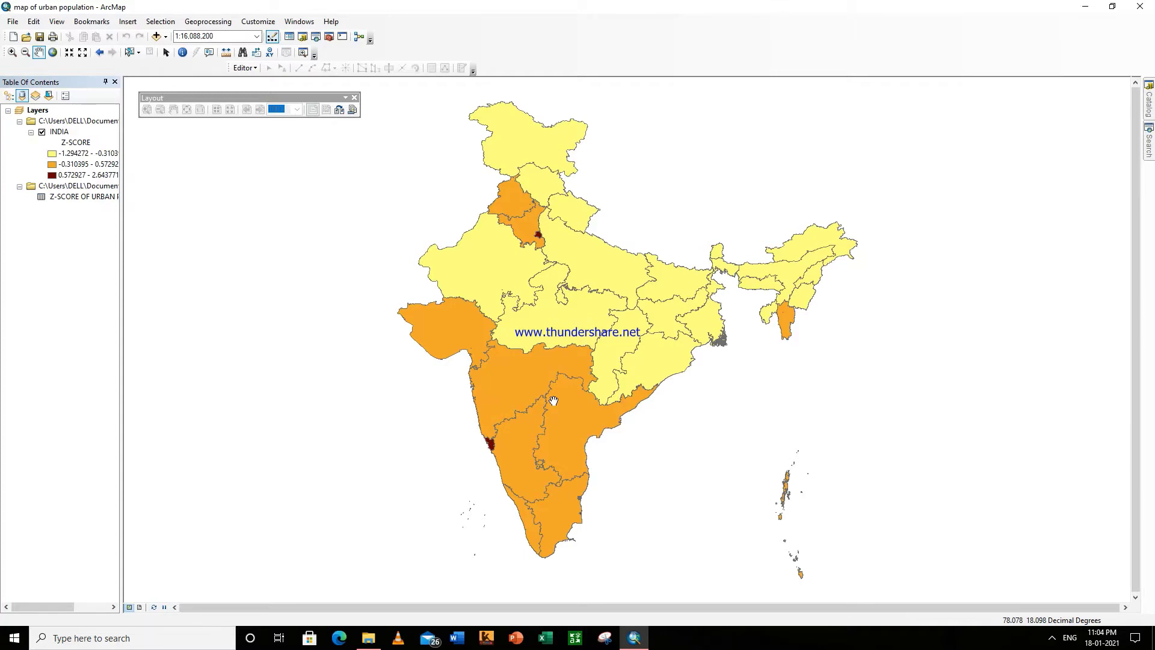
Step: Close the Layout toolbar and apply the orange-striped Biohazard Overlay symbol to the lowest Z-SCORE class of the INDIA layer
click(354, 98)
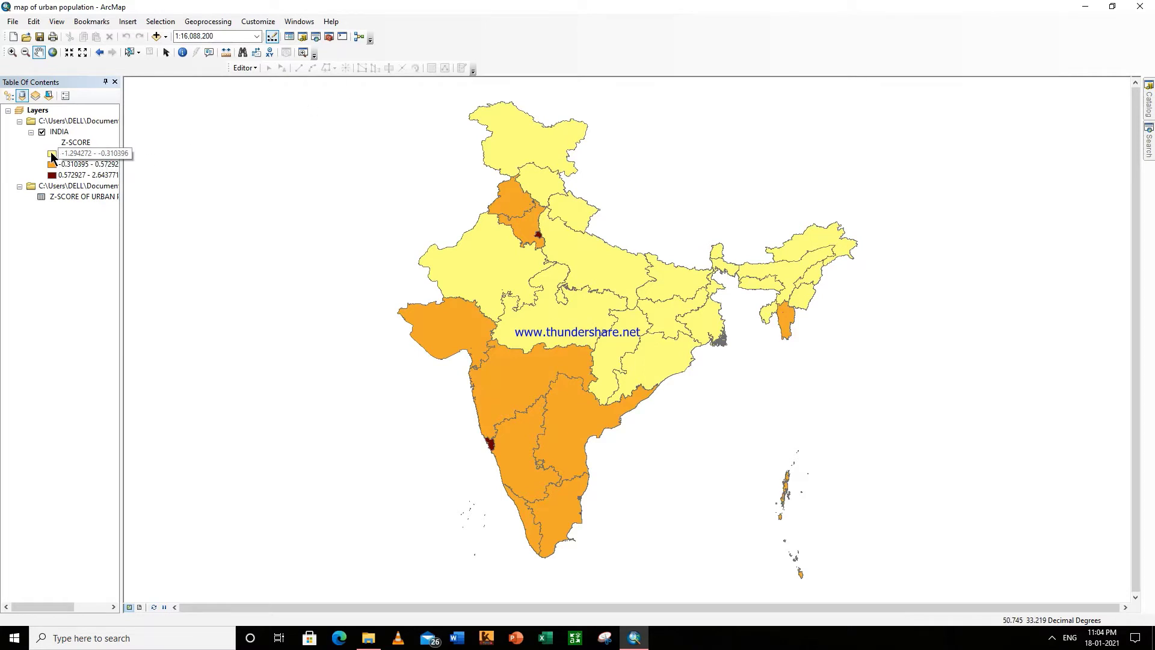
double_click(52, 154)
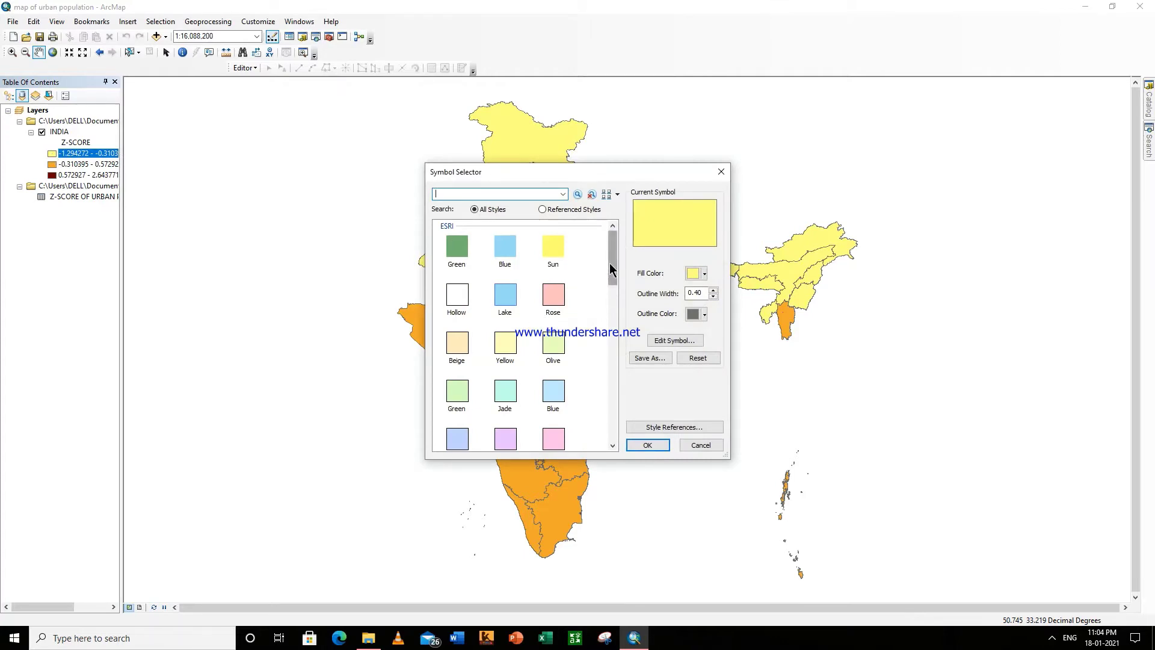
drag(612, 269, 614, 344)
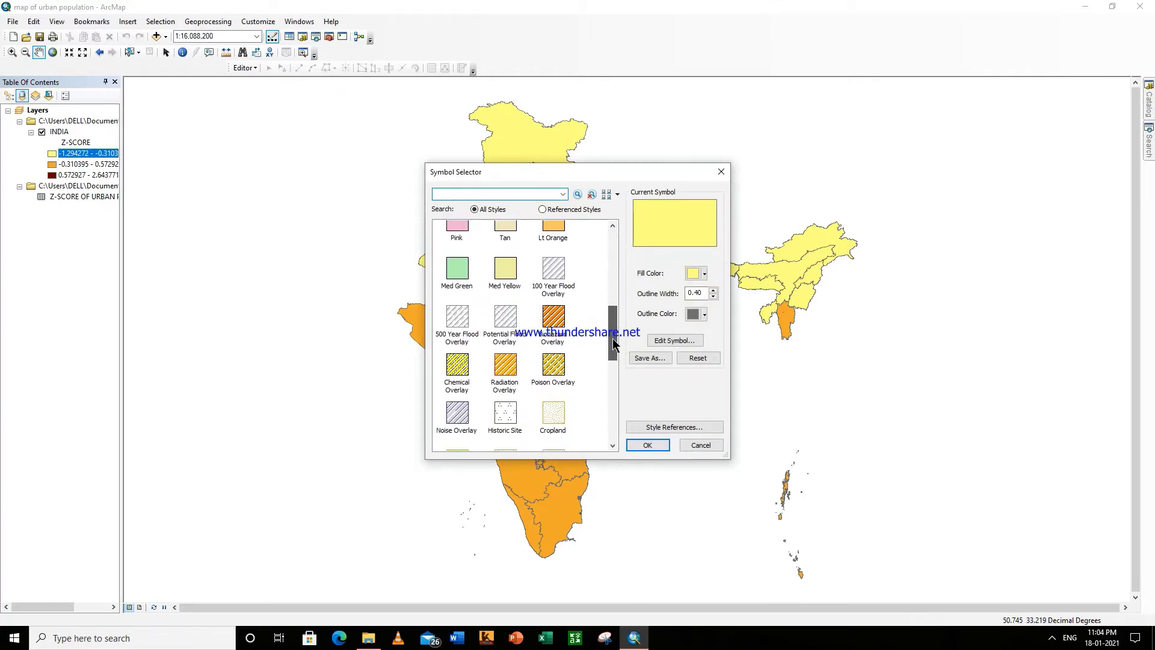
click(553, 318)
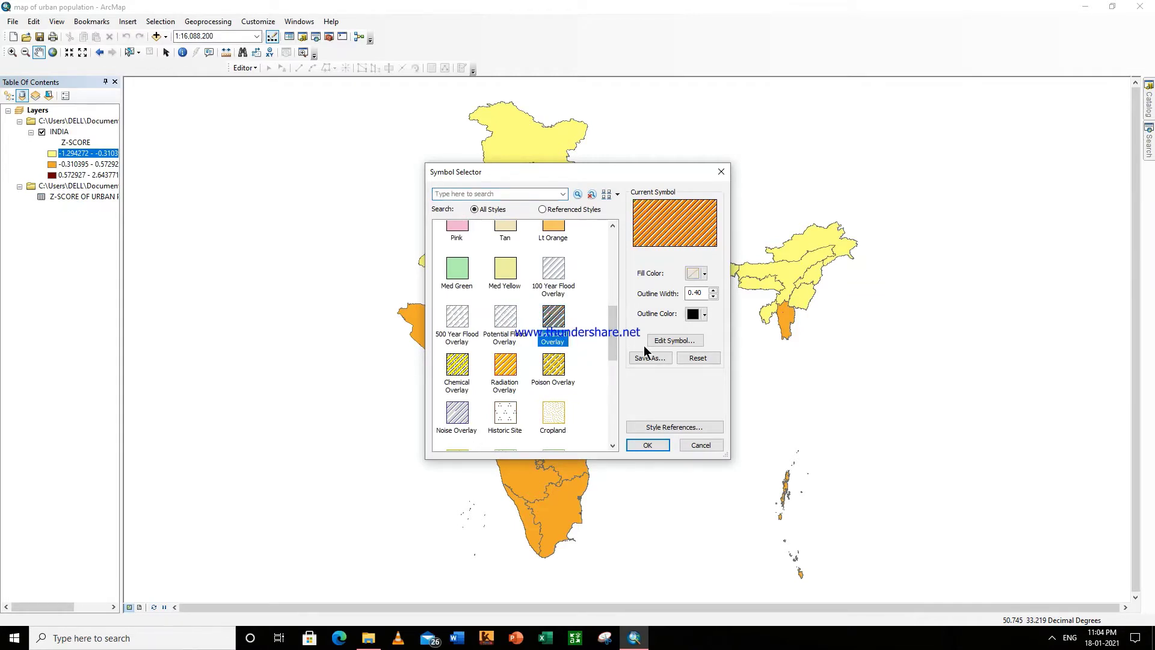
click(648, 445)
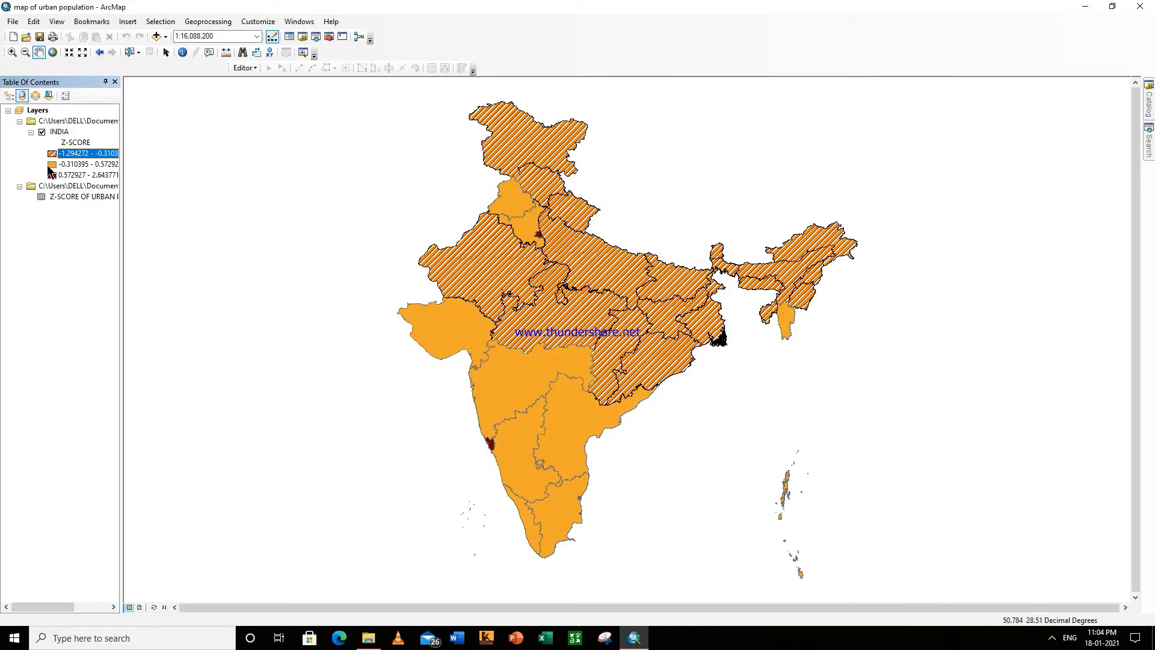
Step: Apply the Chemical Overlay symbol to the middle Z-SCORE class of the INDIA layer
click(52, 165)
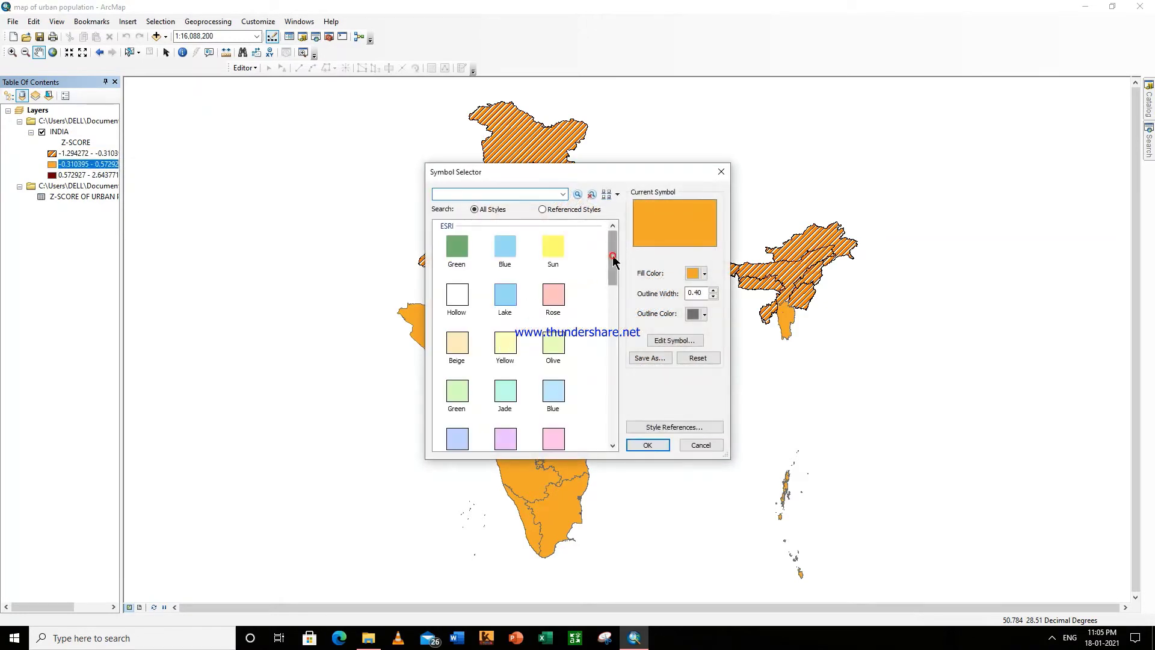
drag(612, 257, 612, 335)
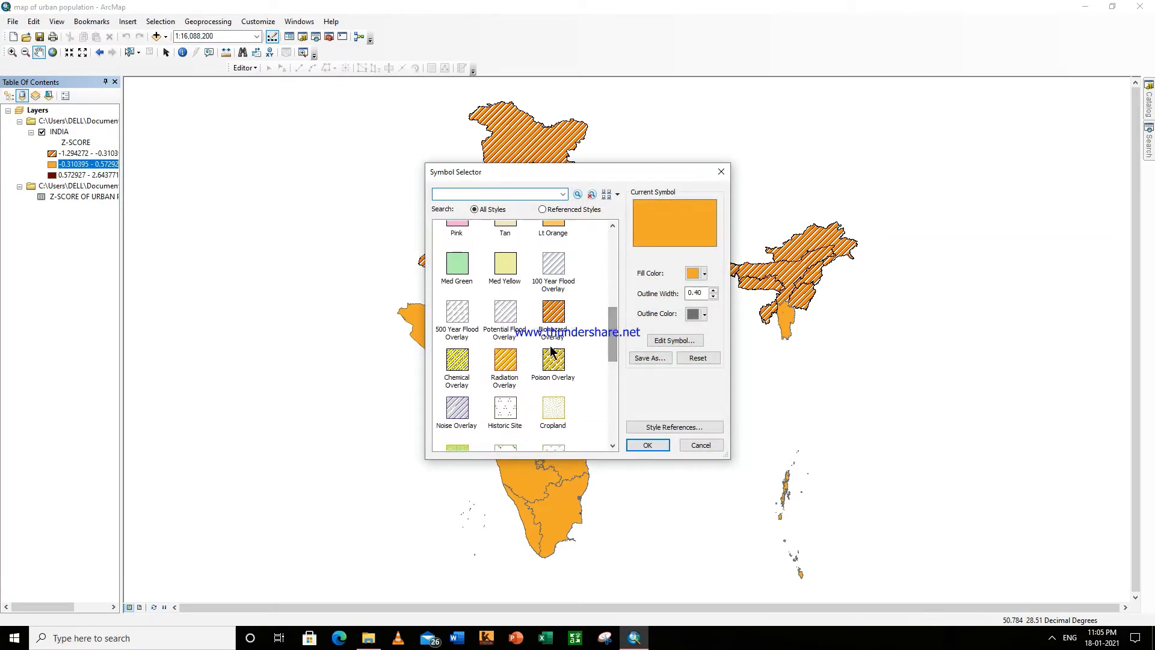
click(459, 361)
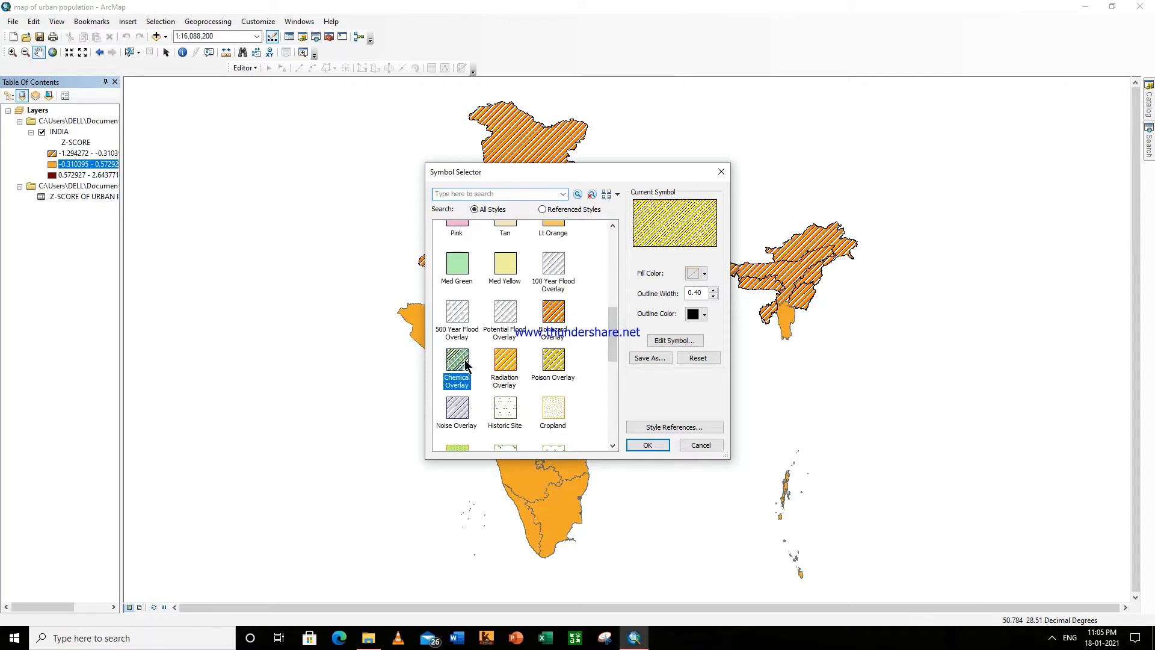
click(648, 444)
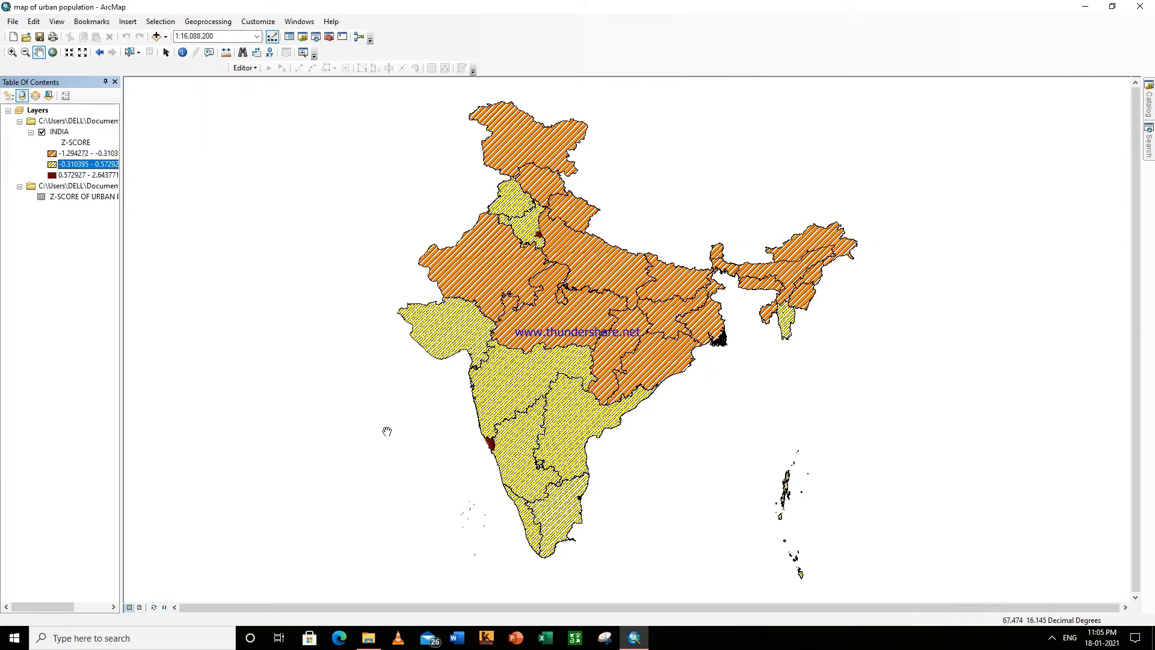
click(69, 152)
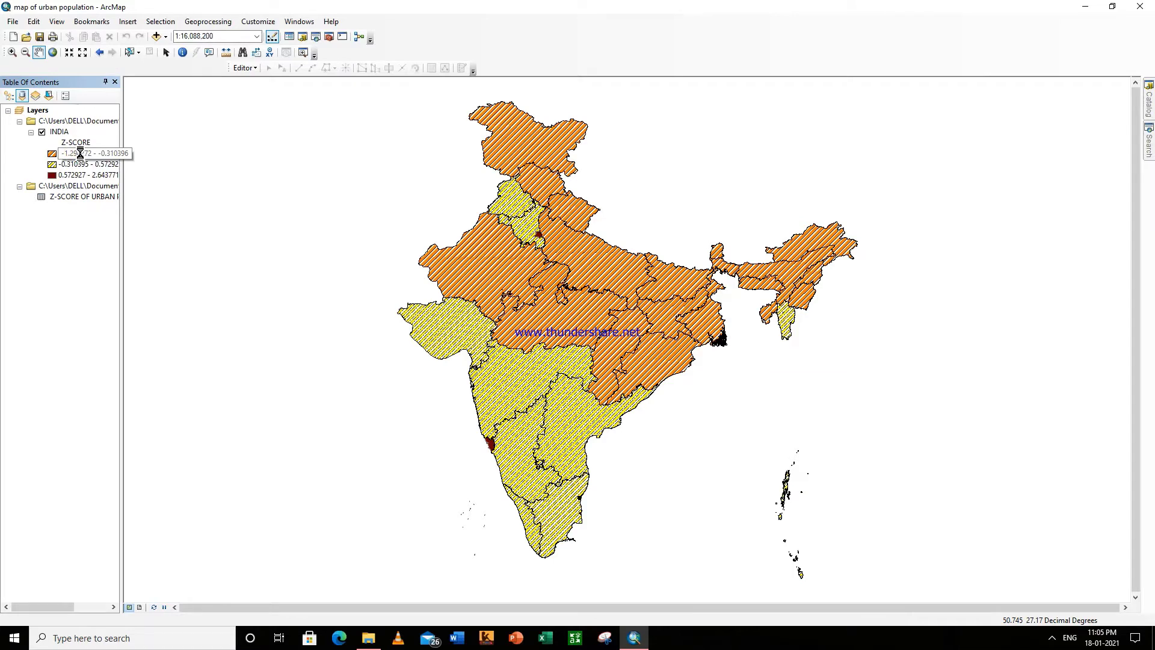
double_click(95, 154)
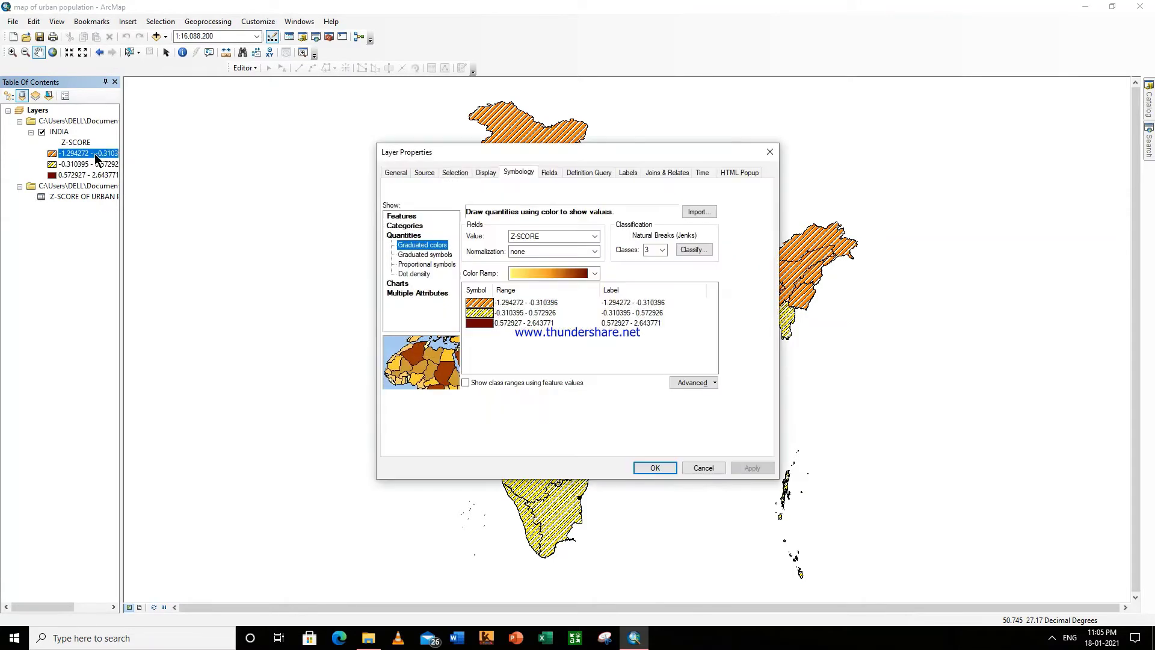
click(770, 155)
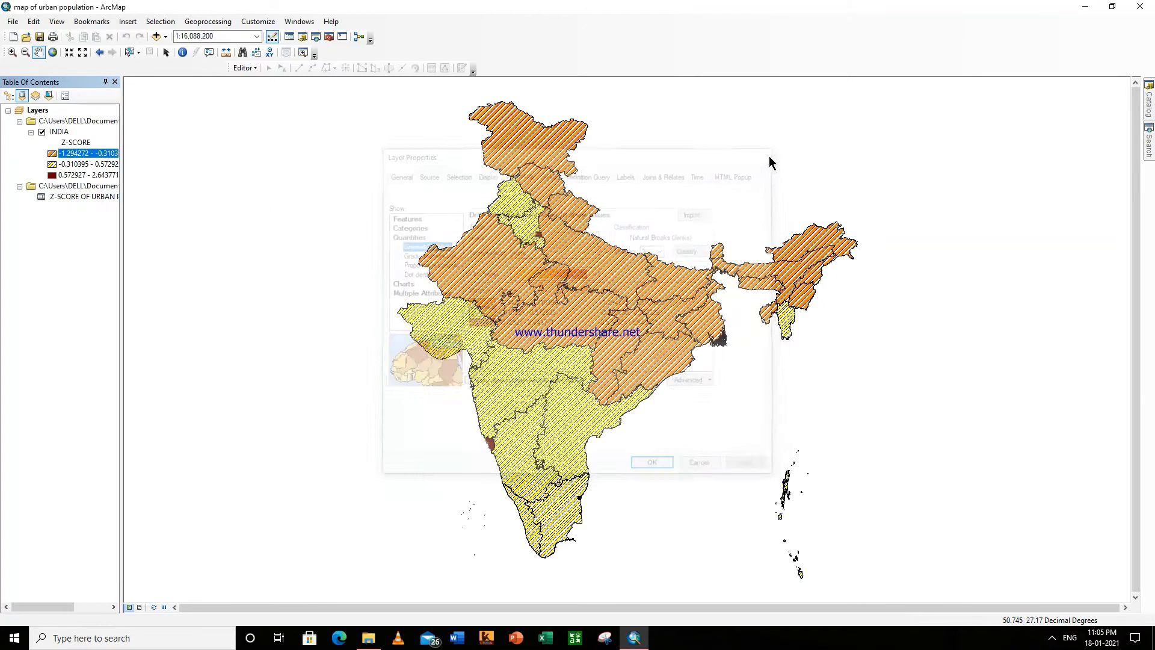
Step: In the INDIA layer's symbology properties, change the label of the lowest Z-SCORE class to LOW
right_click(58, 134)
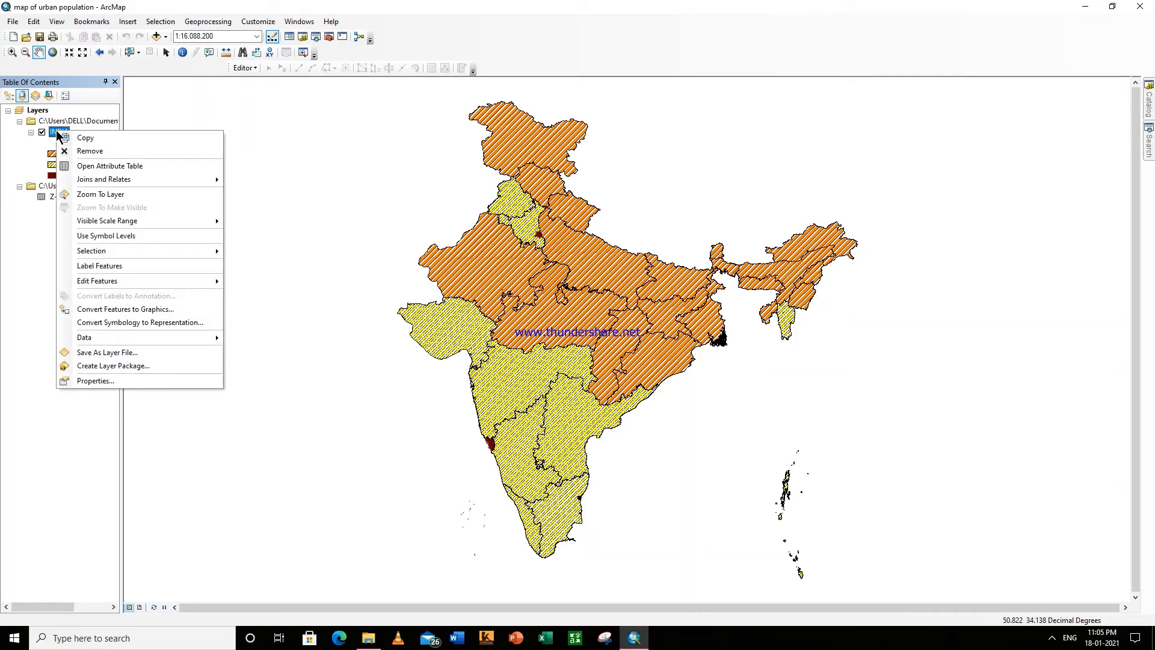
click(99, 380)
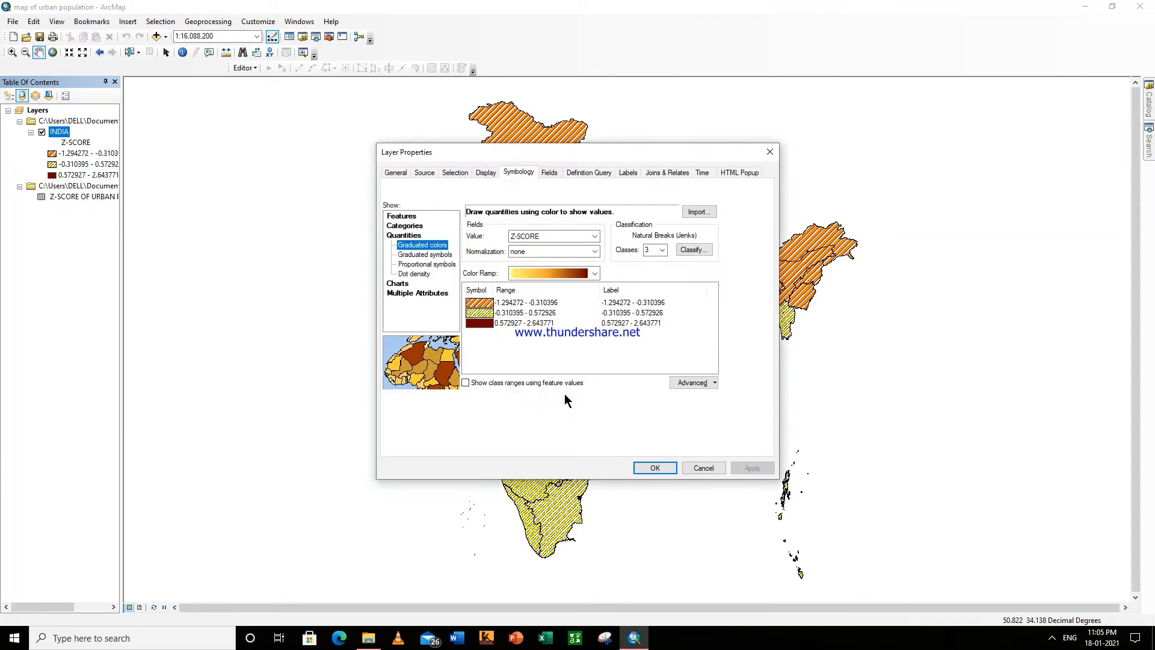
click(635, 302)
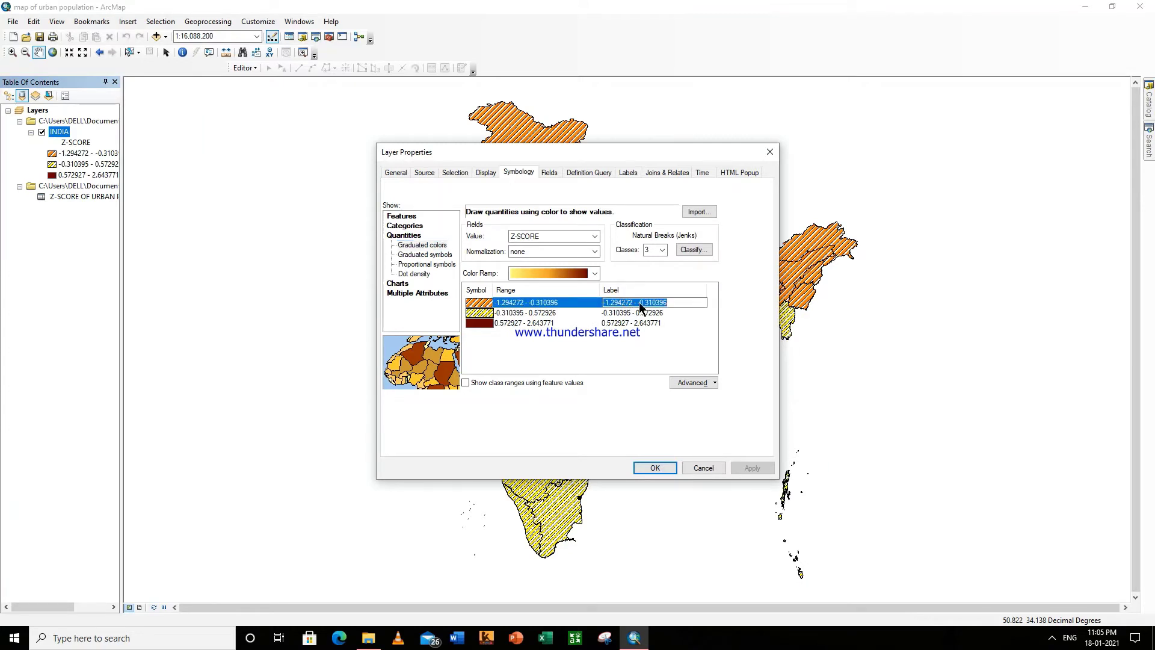
click(674, 302)
key(BackSpace)
key(BackSpace)
key(BackSpace)
key(BackSpace)
key(BackSpace)
key(BackSpace)
key(BackSpace)
key(BackSpace)
key(BackSpace)
key(BackSpace)
key(BackSpace)
key(BackSpace)
key(BackSpace)
key(BackSpace)
key(BackSpace)
key(BackSpace)
key(BackSpace)
key(BackSpace)
key(BackSpace)
text(LOW)
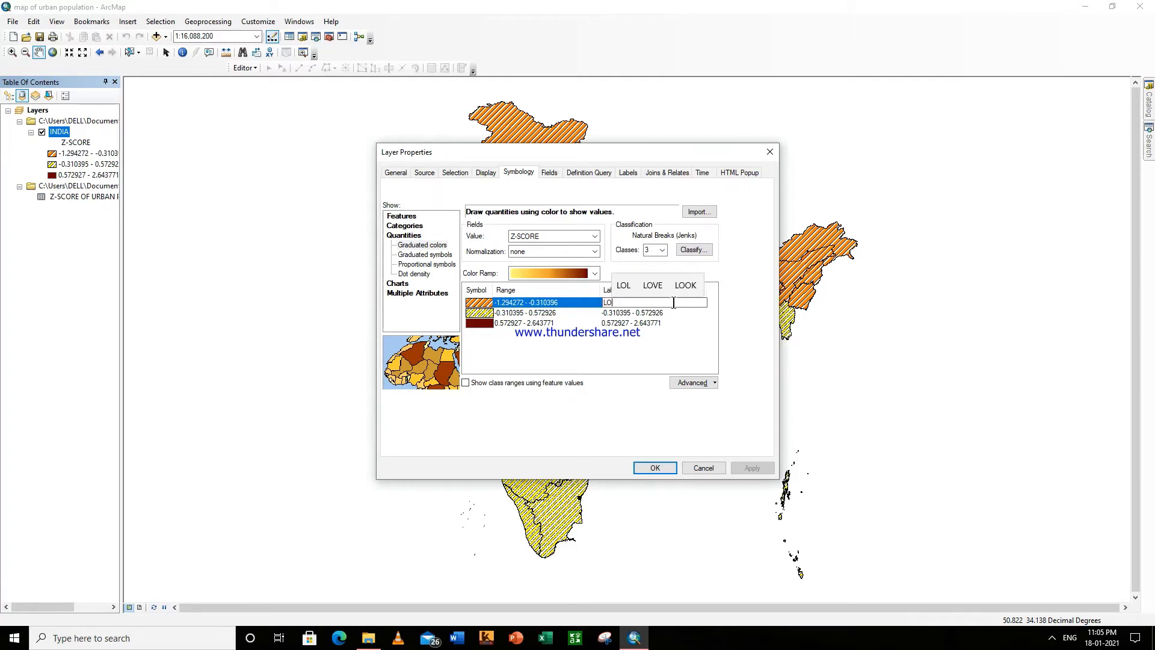
Step: Label the middle Z-SCORE class MEDIUM and the highest class HIGH, and accept the layer properties
click(655, 312)
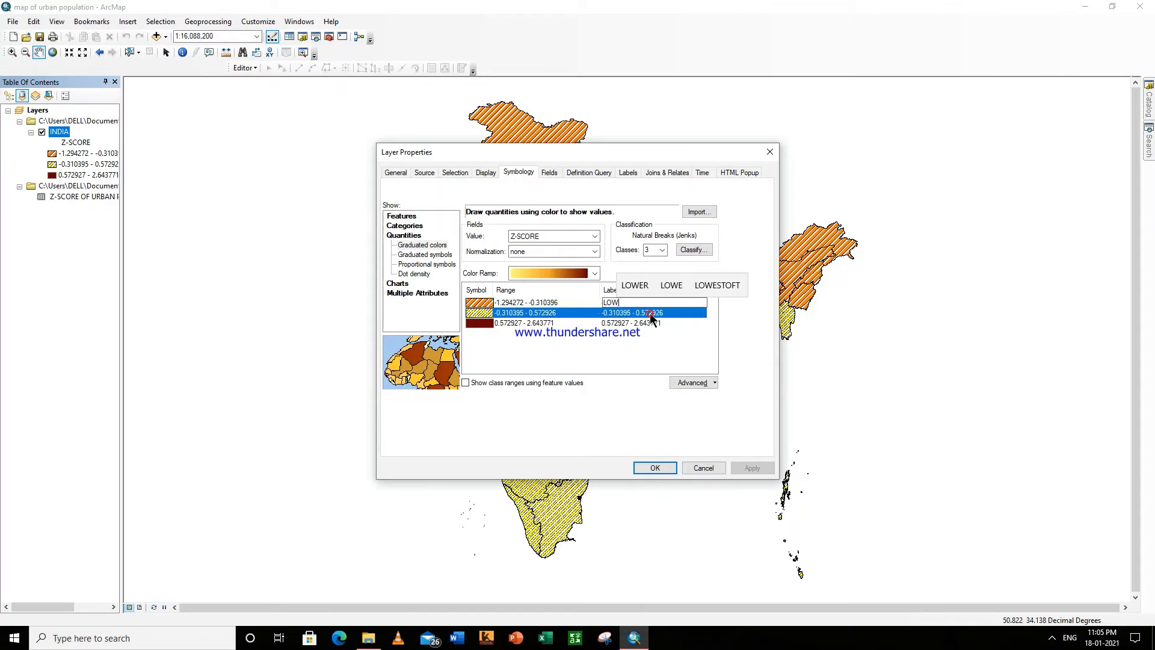
key(BackSpace)
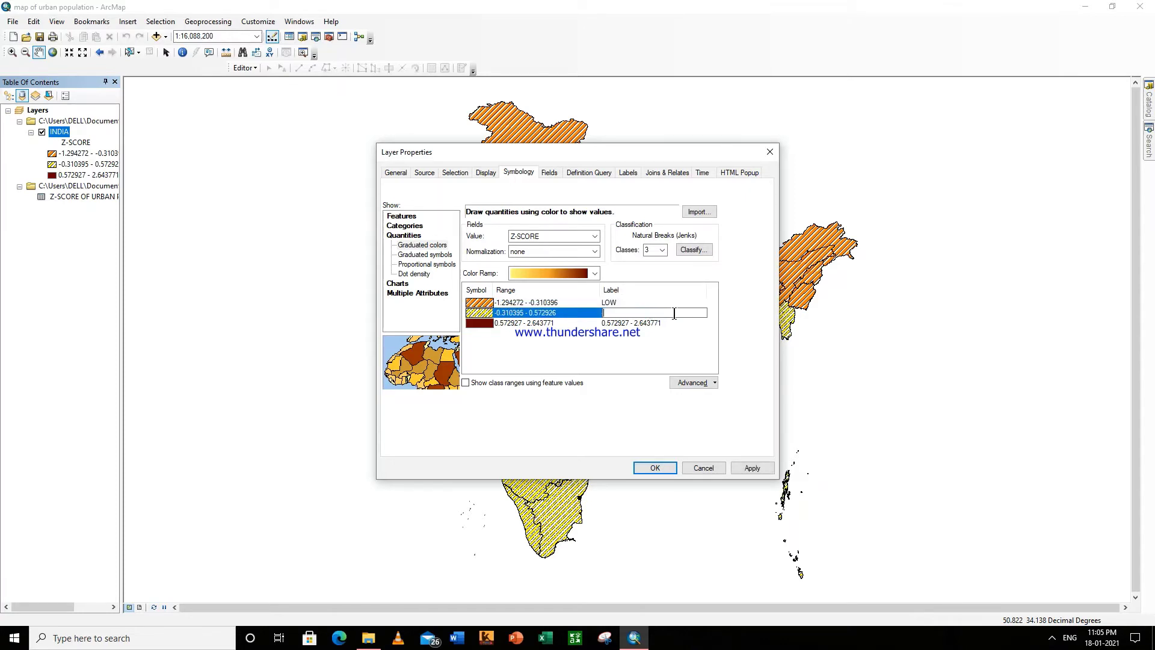
text(MEDIUM)
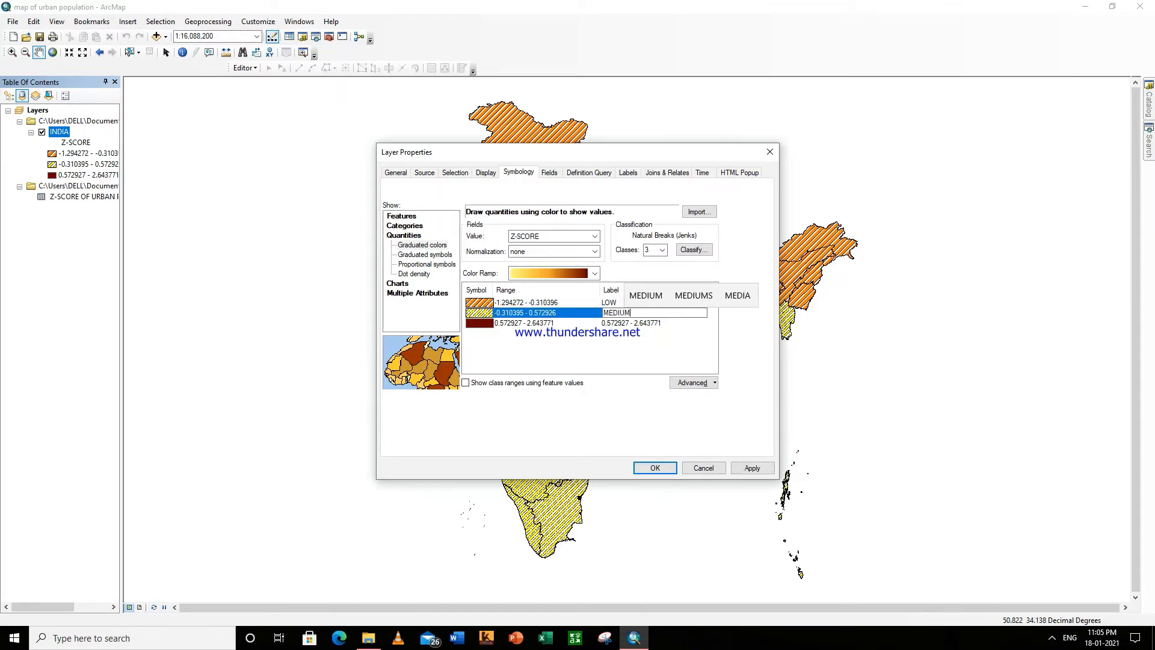
click(655, 323)
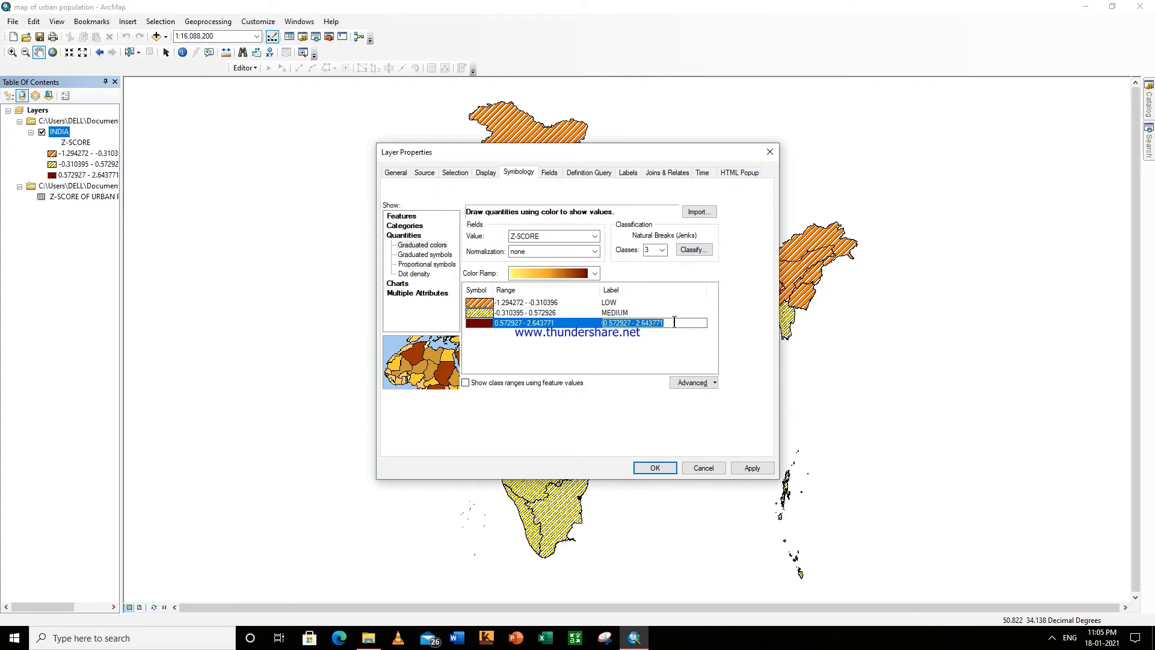
text(HIGH)
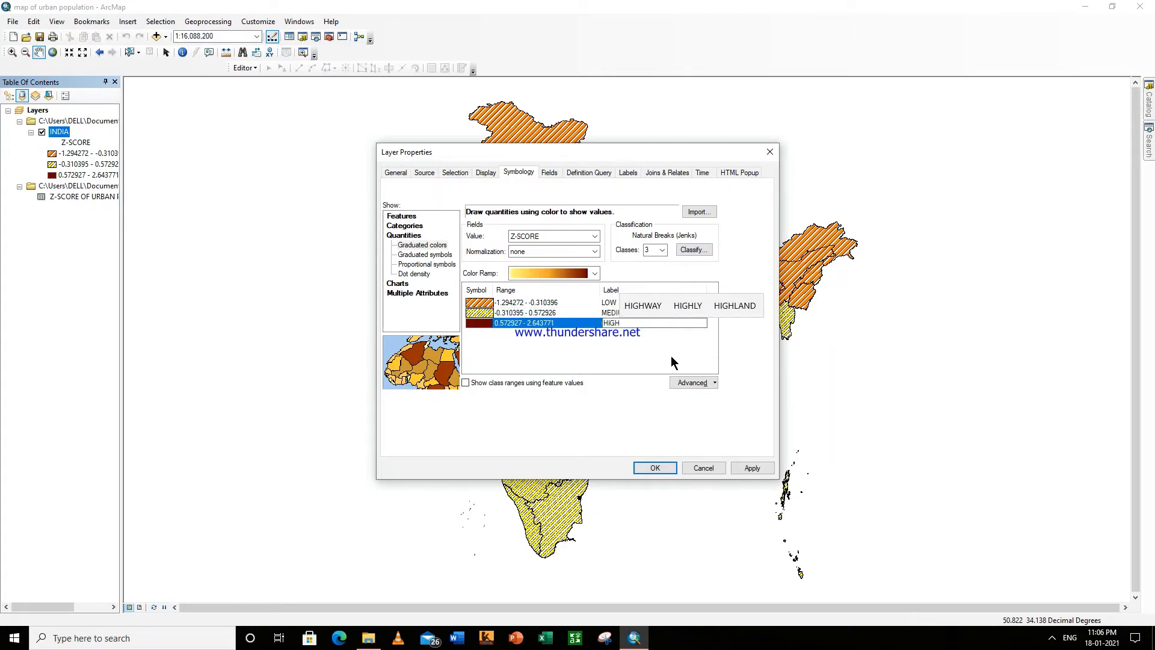
click(666, 470)
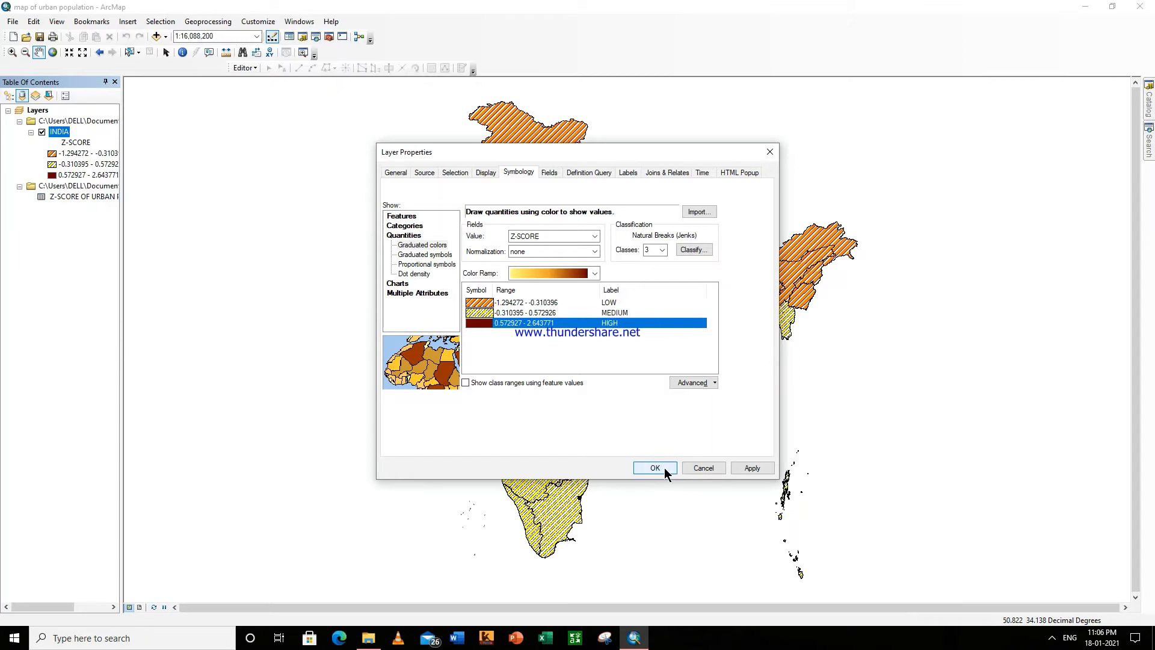
click(665, 470)
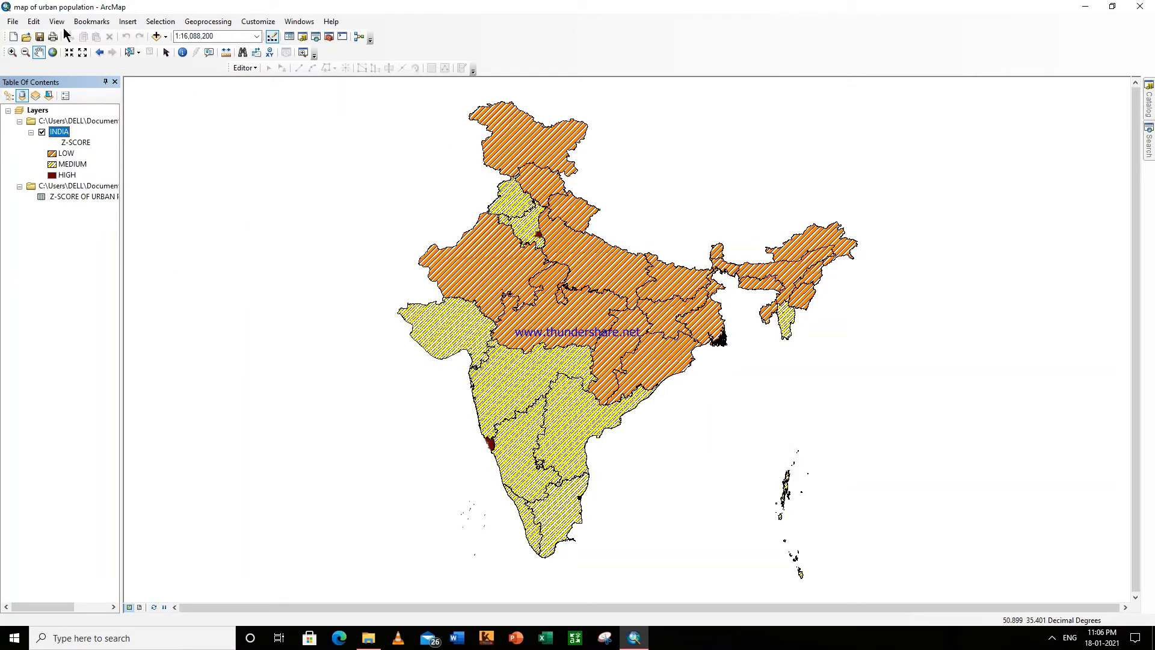
Step: Switch the map from data view to layout view
click(57, 21)
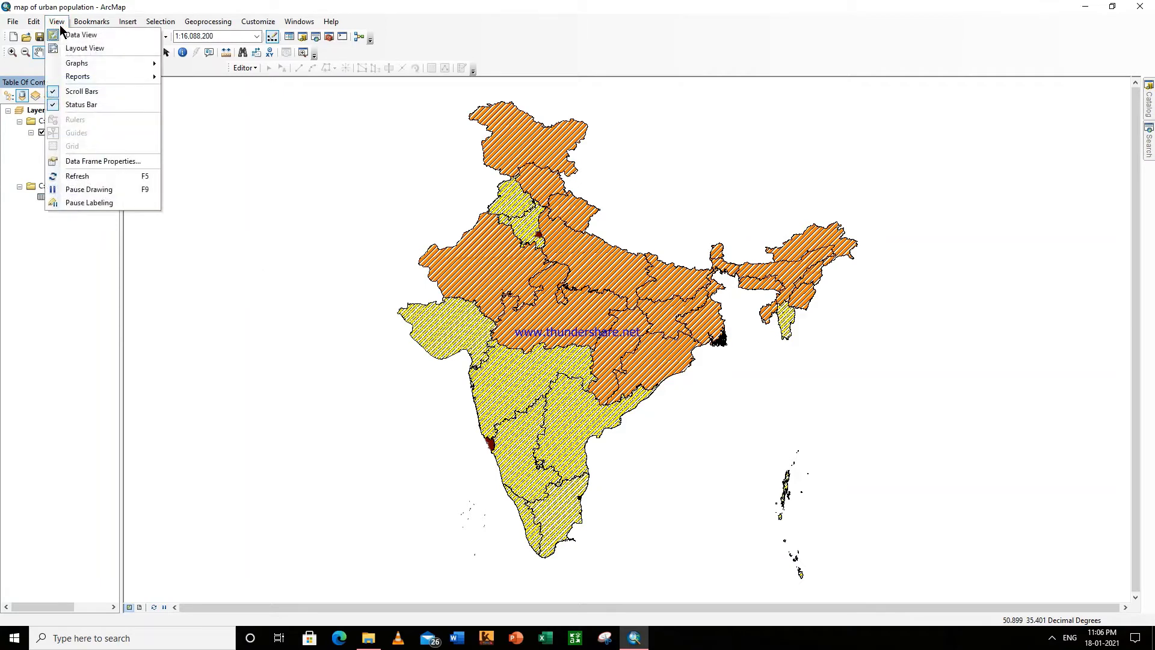
click(82, 49)
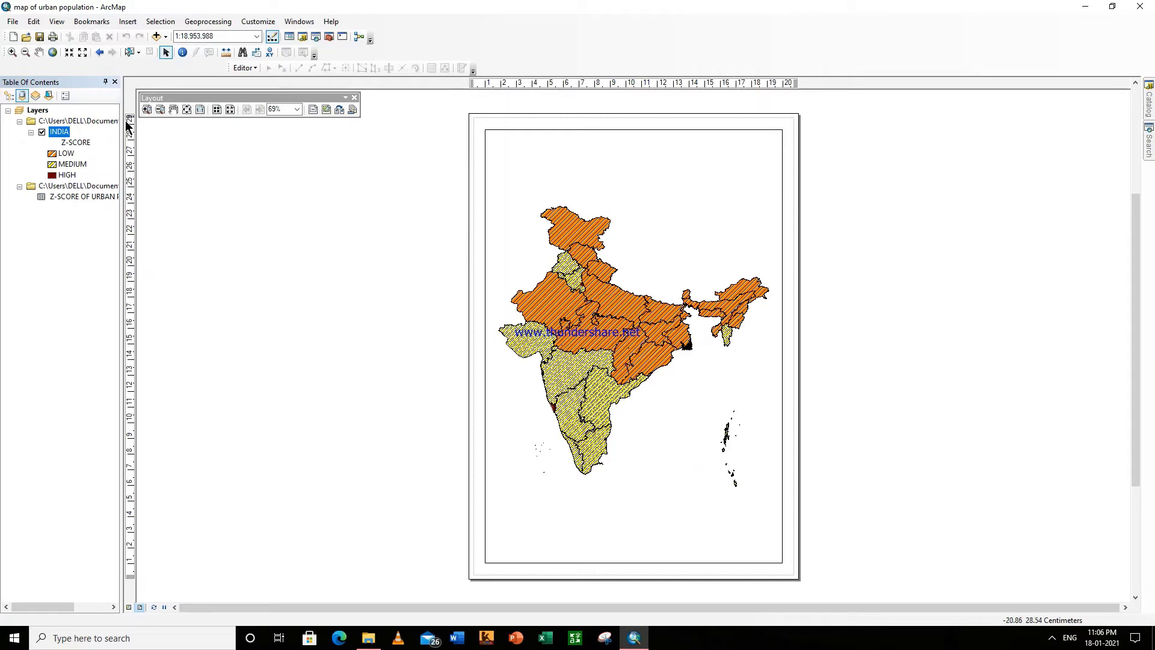
click(54, 55)
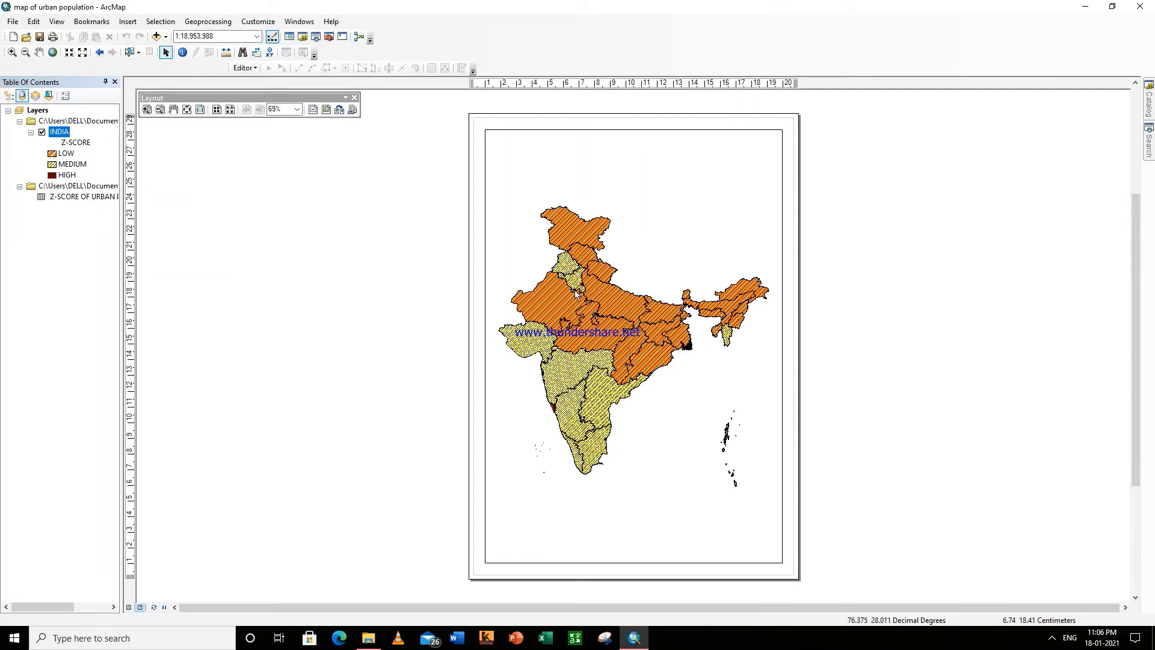
Step: Insert the map title INDIA on the layout page
click(128, 23)
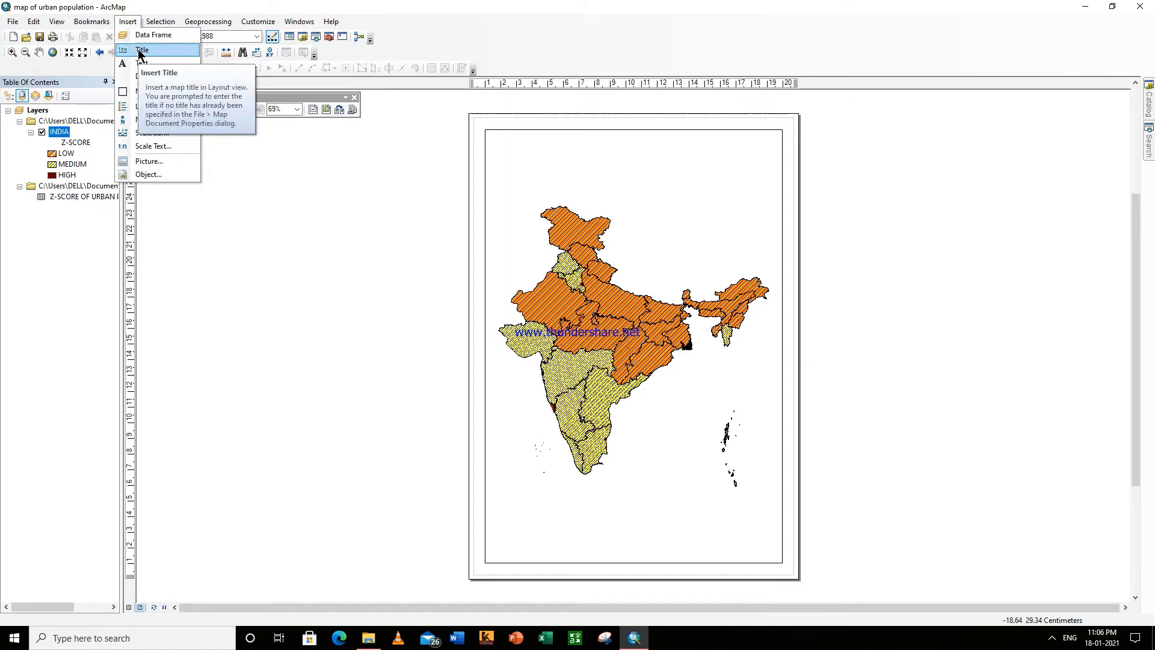
click(139, 51)
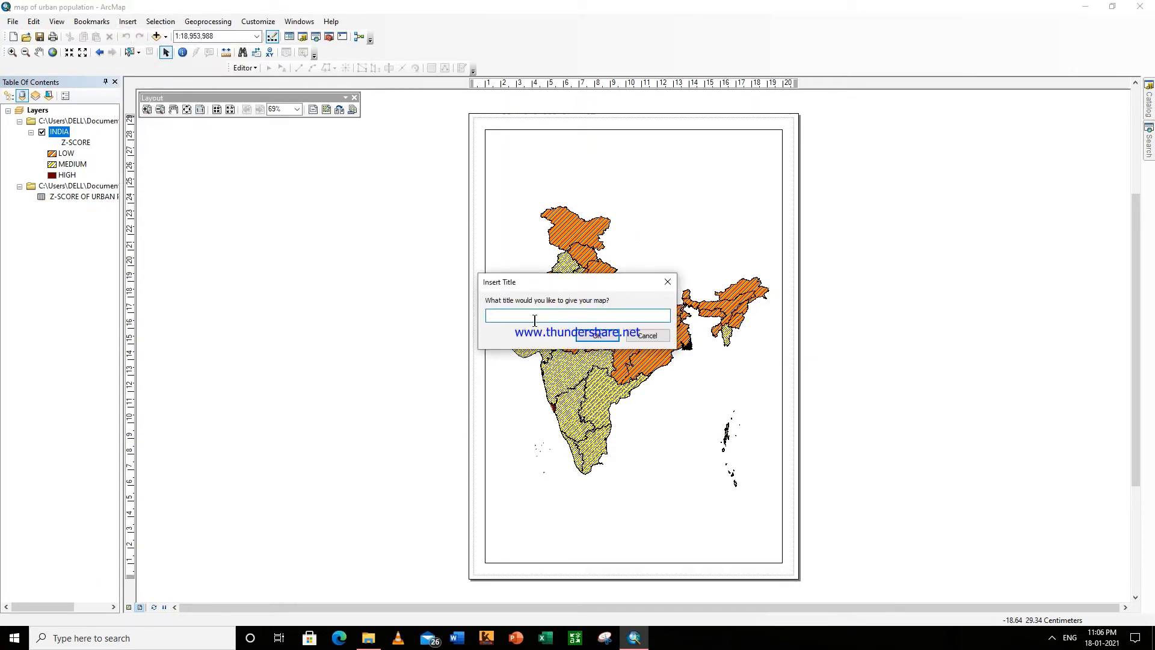
text(I)
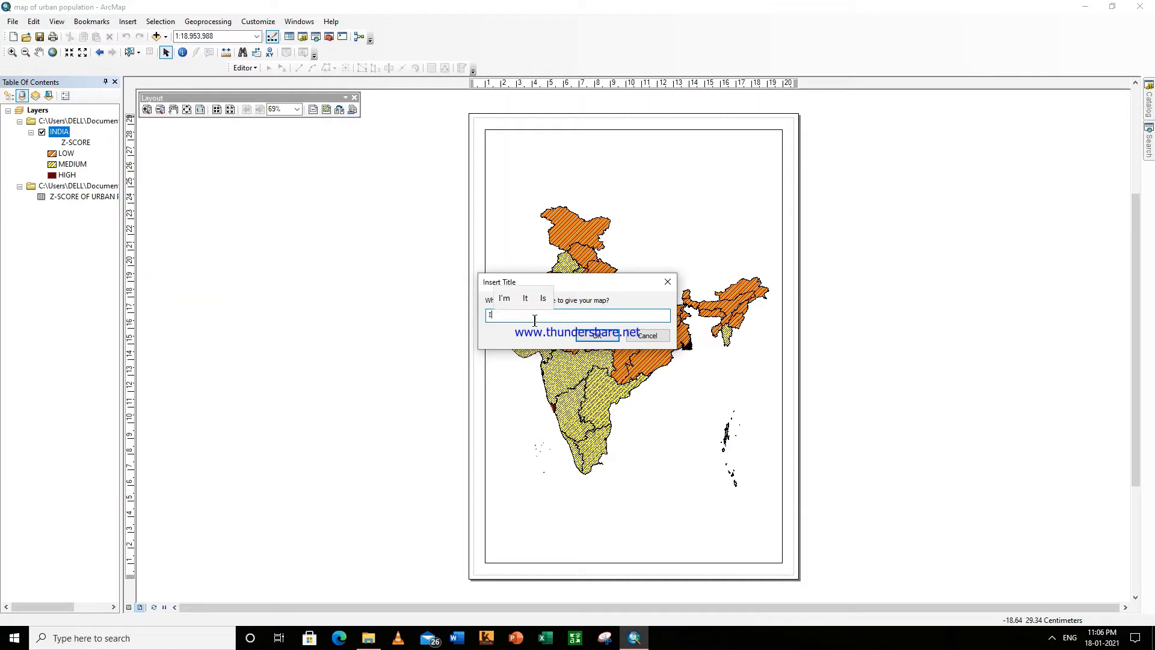
text(NDIA)
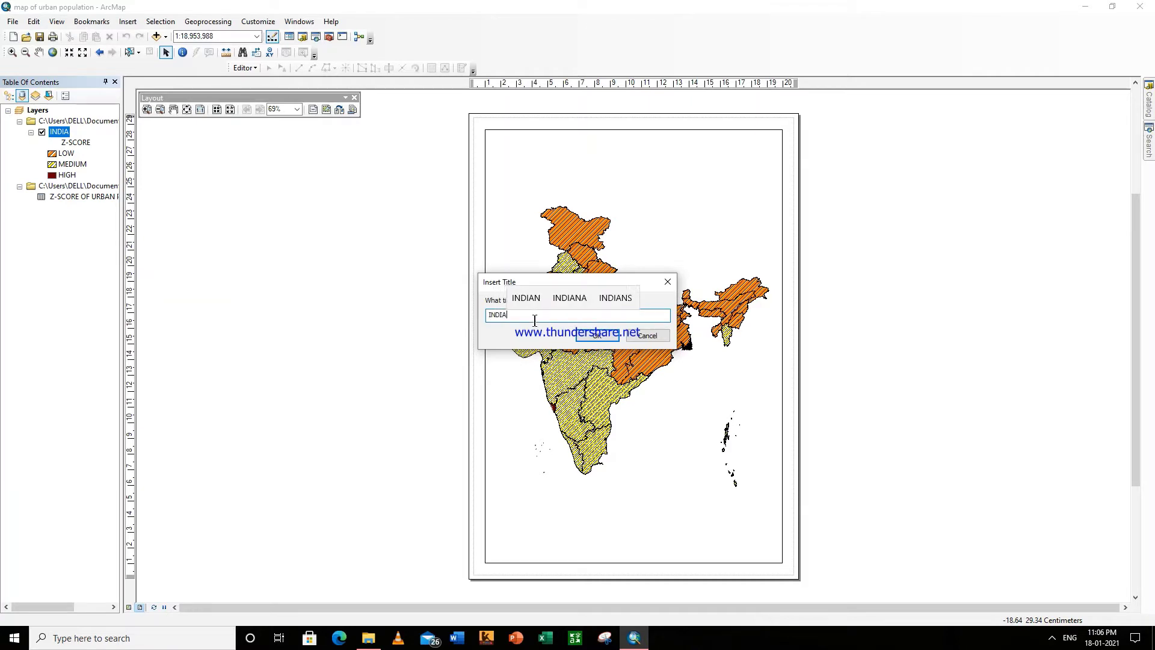
click(587, 334)
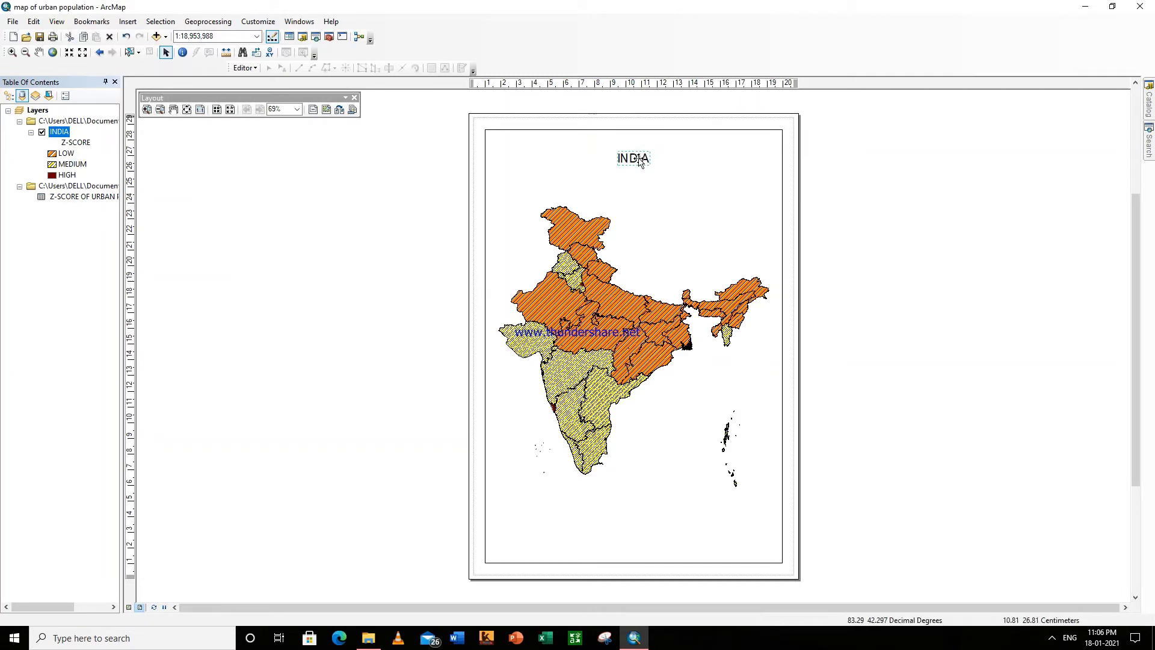
Step: Move the INDIA title slightly down and to the right, closer to the map
double_click(640, 160)
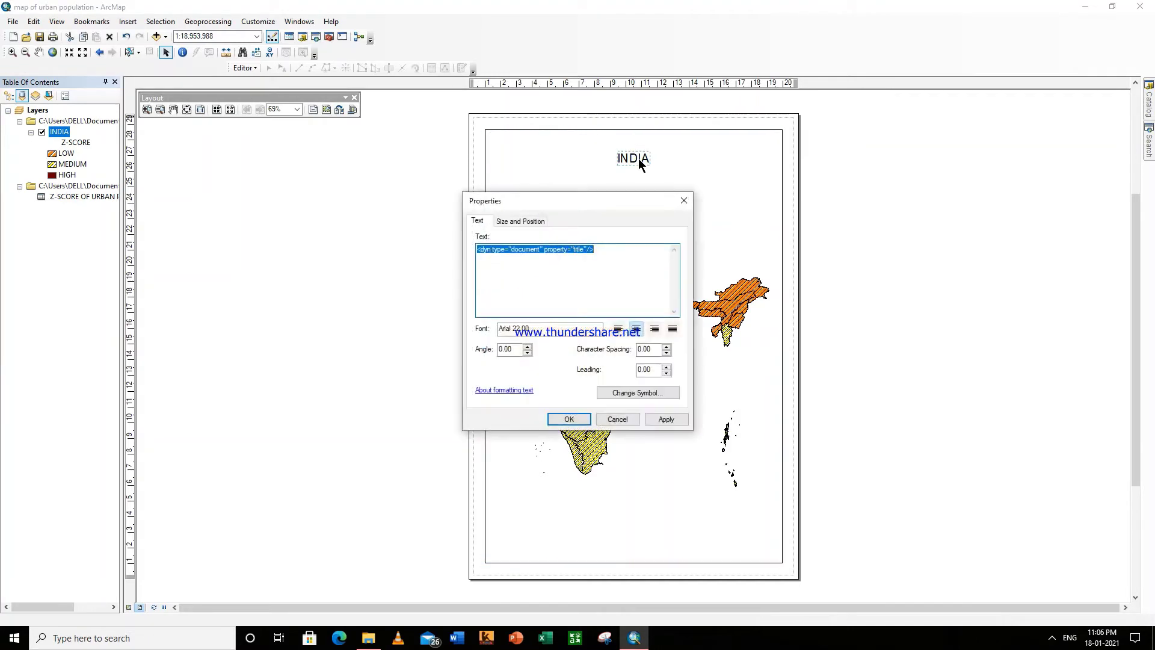
click(684, 200)
key(ctrl+c)
key(ctrl+v)
drag(639, 160, 668, 185)
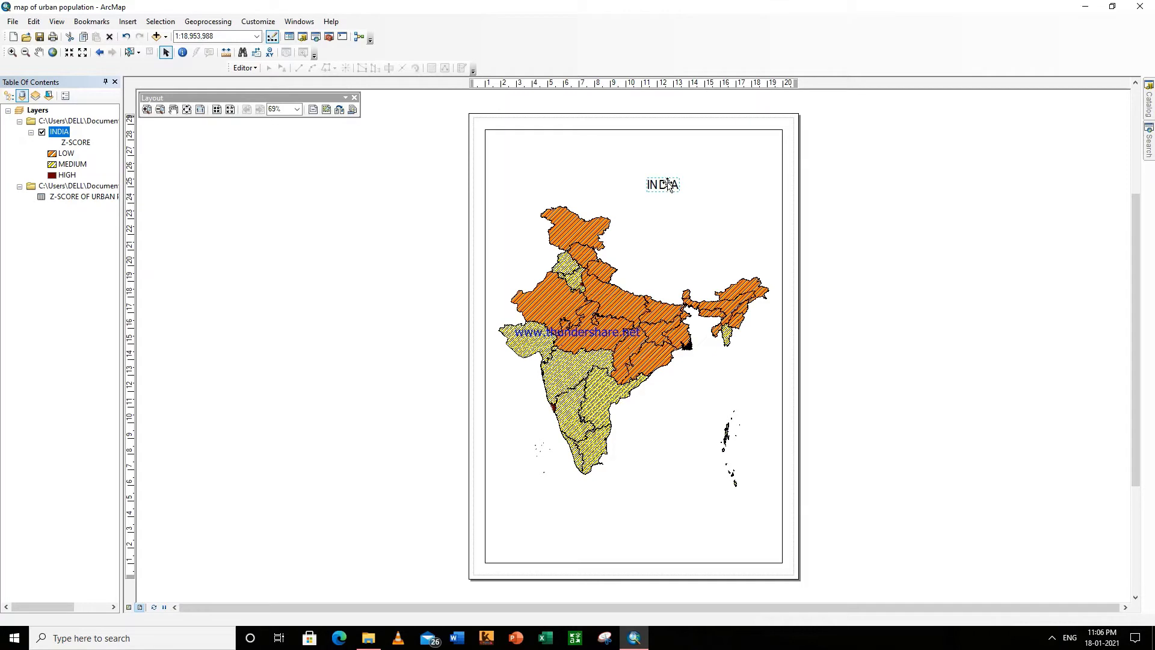
Step: Format the INDIA title in bold Times New Roman at size 26 and shift it slightly to the right
right_click(668, 184)
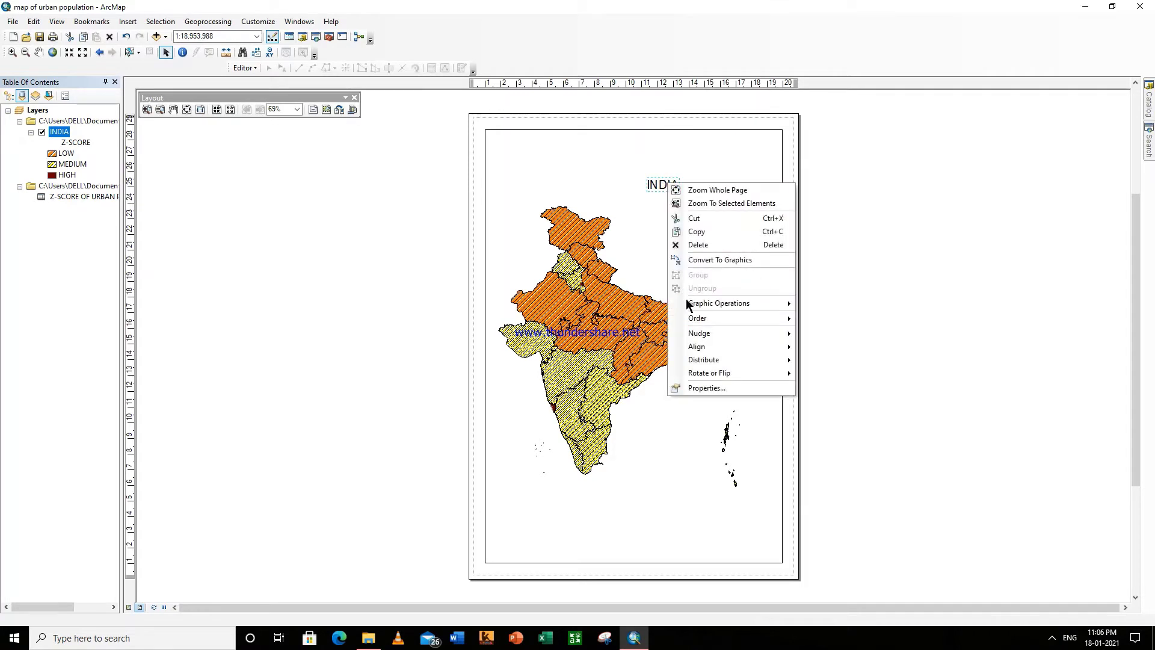
click(695, 389)
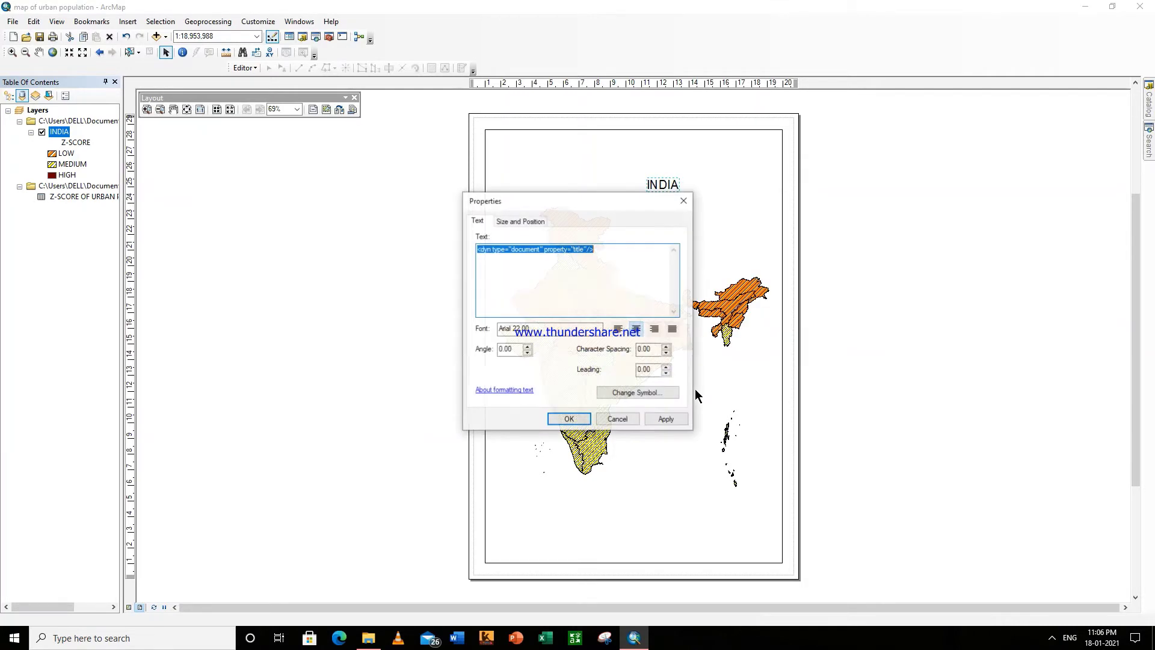
click(629, 395)
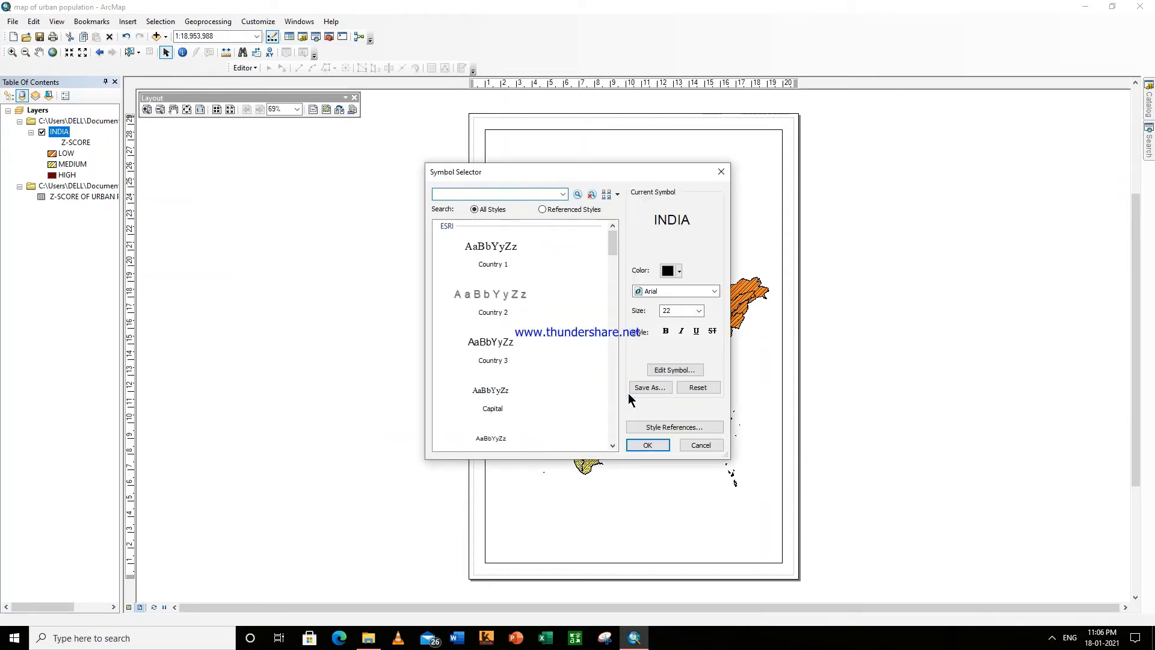
click(681, 290)
text(ti)
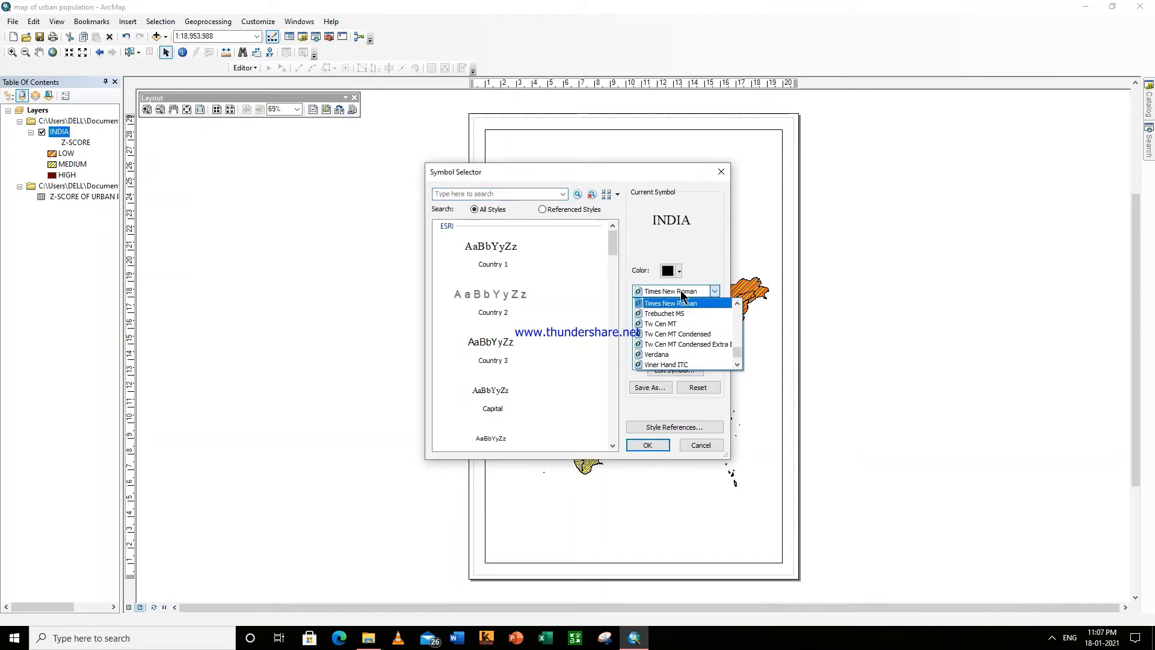
click(681, 304)
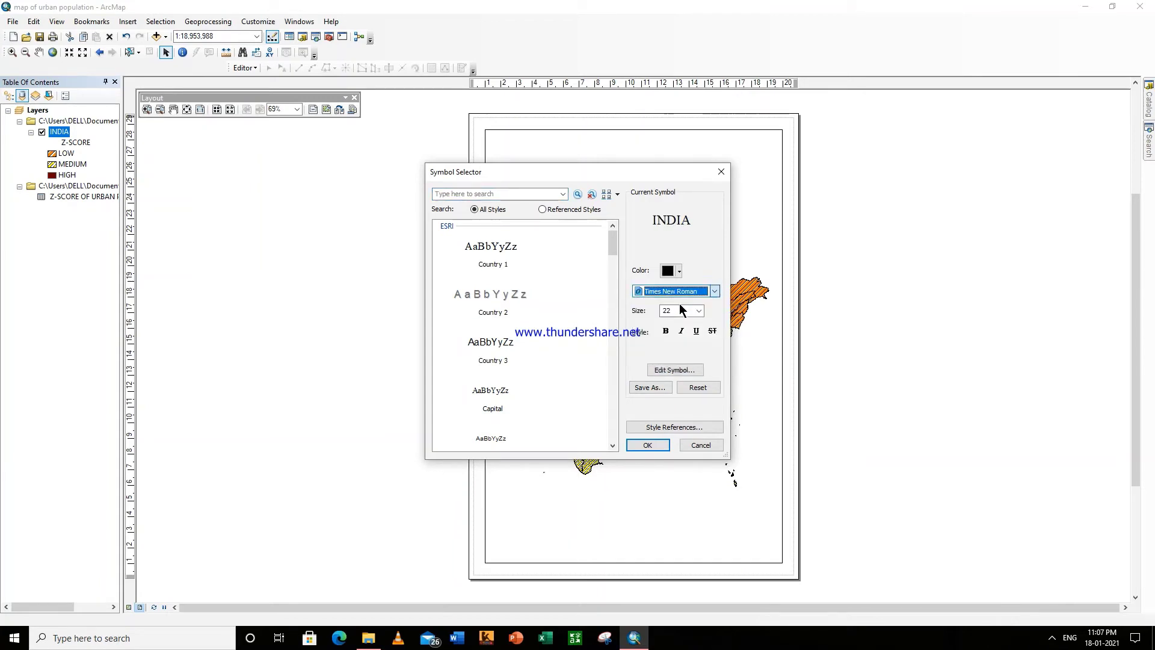
click(698, 311)
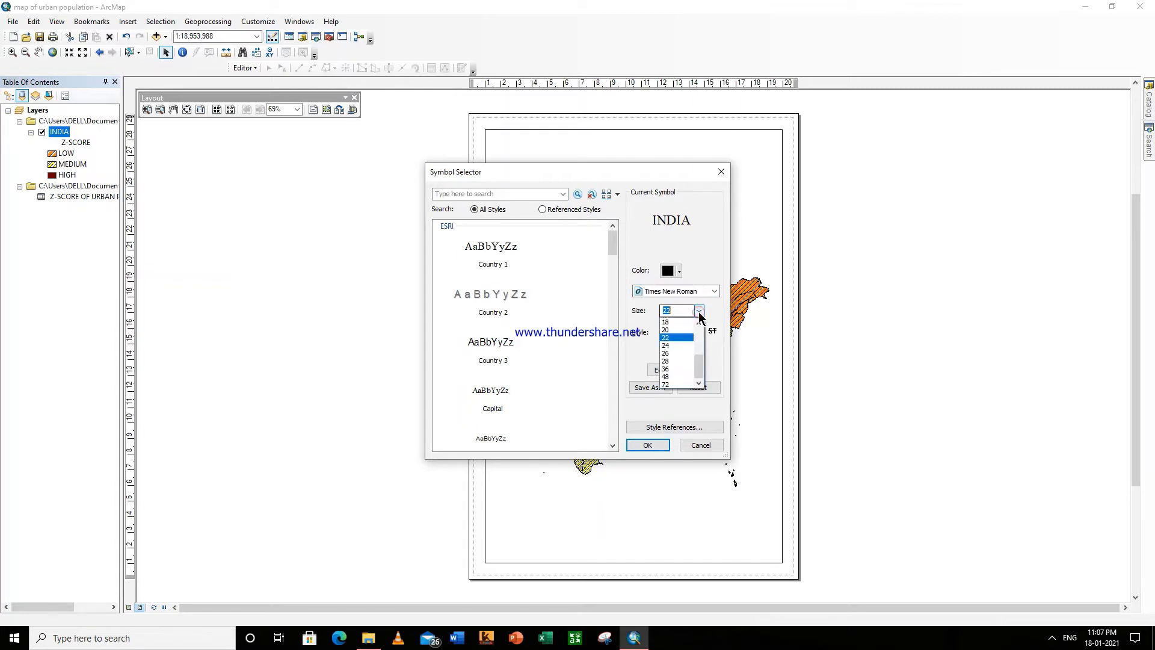
click(673, 354)
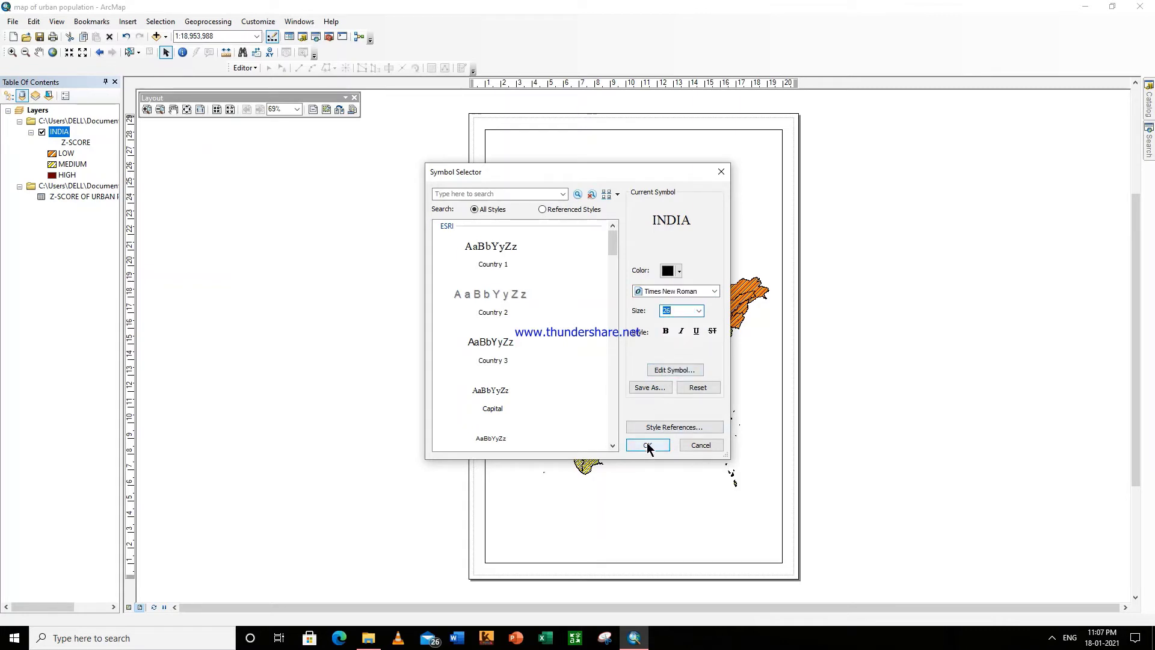
click(666, 331)
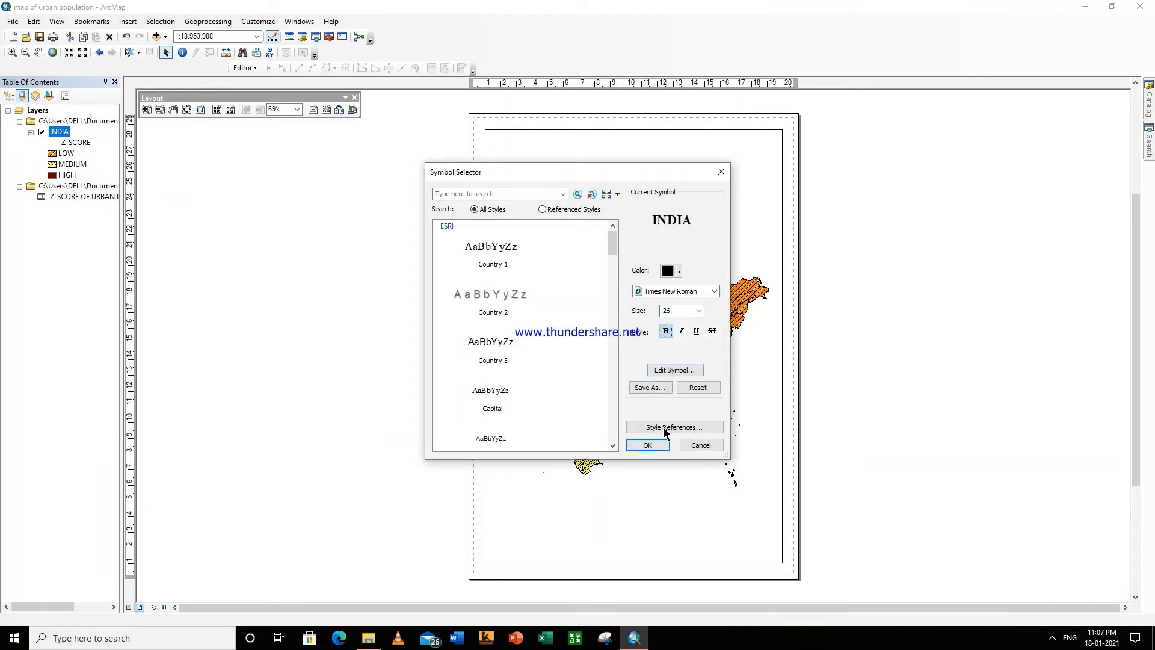
click(652, 445)
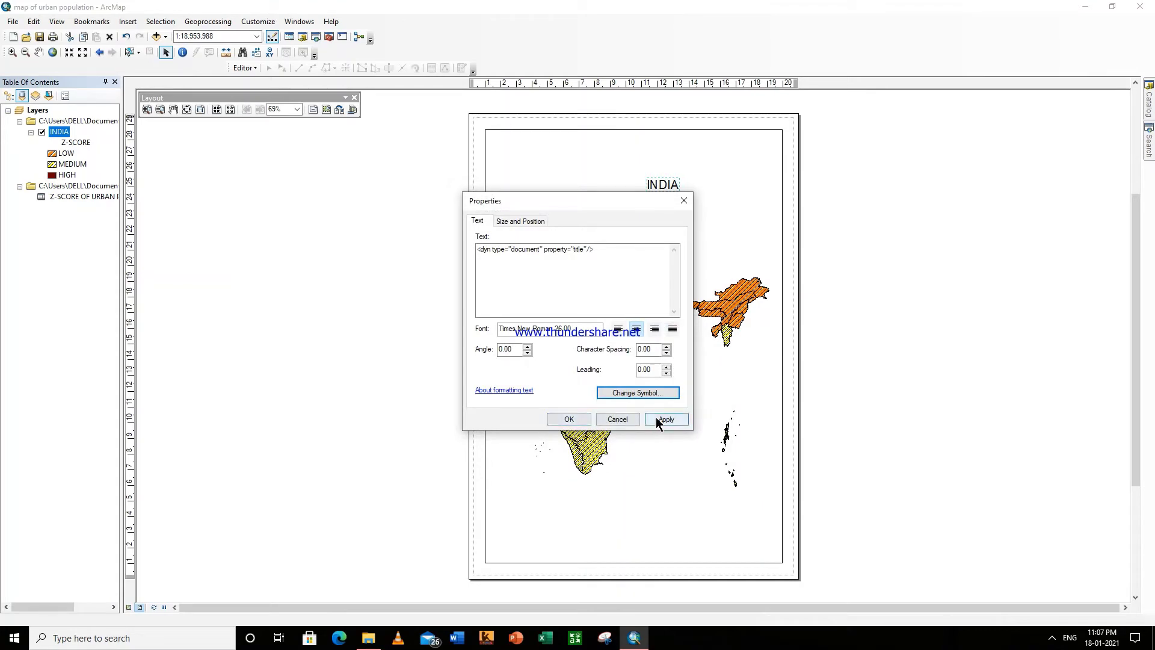
click(664, 419)
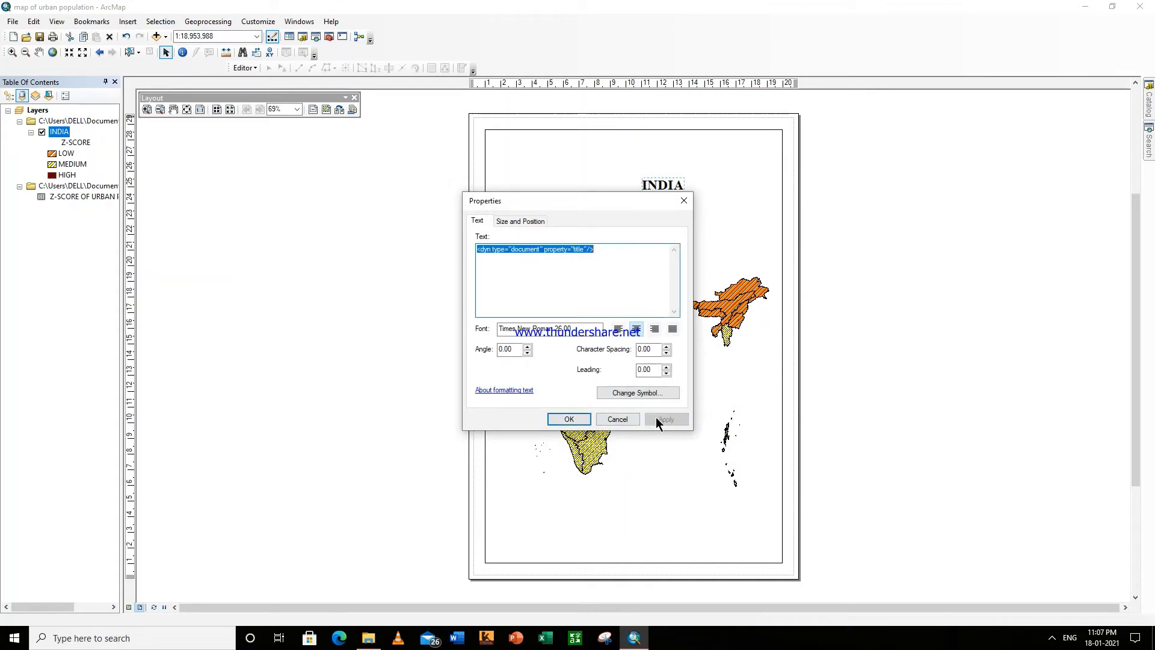
click(569, 419)
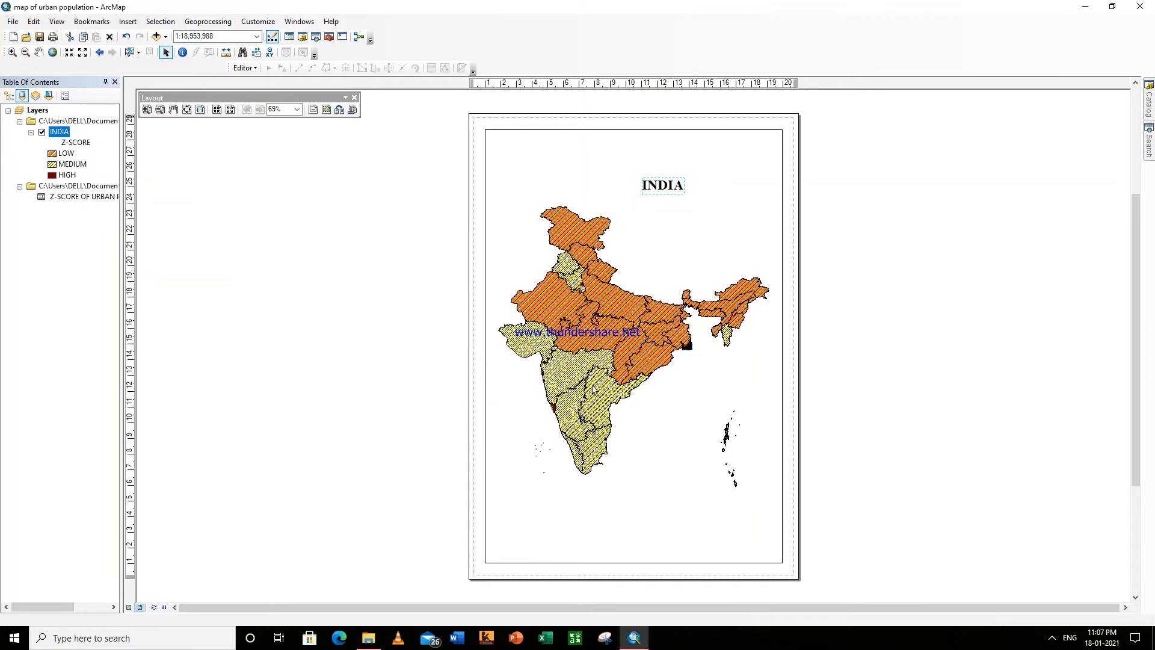
drag(668, 183, 678, 183)
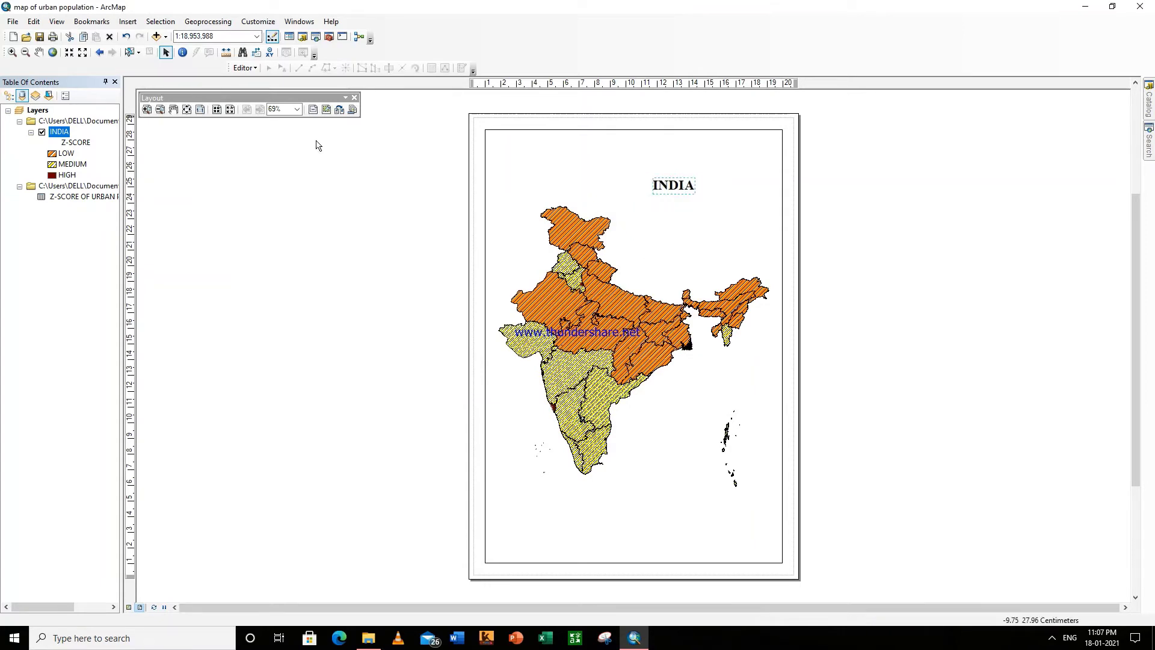
Step: Insert a text element on the layout page and place it just beneath the INDIA title
click(128, 24)
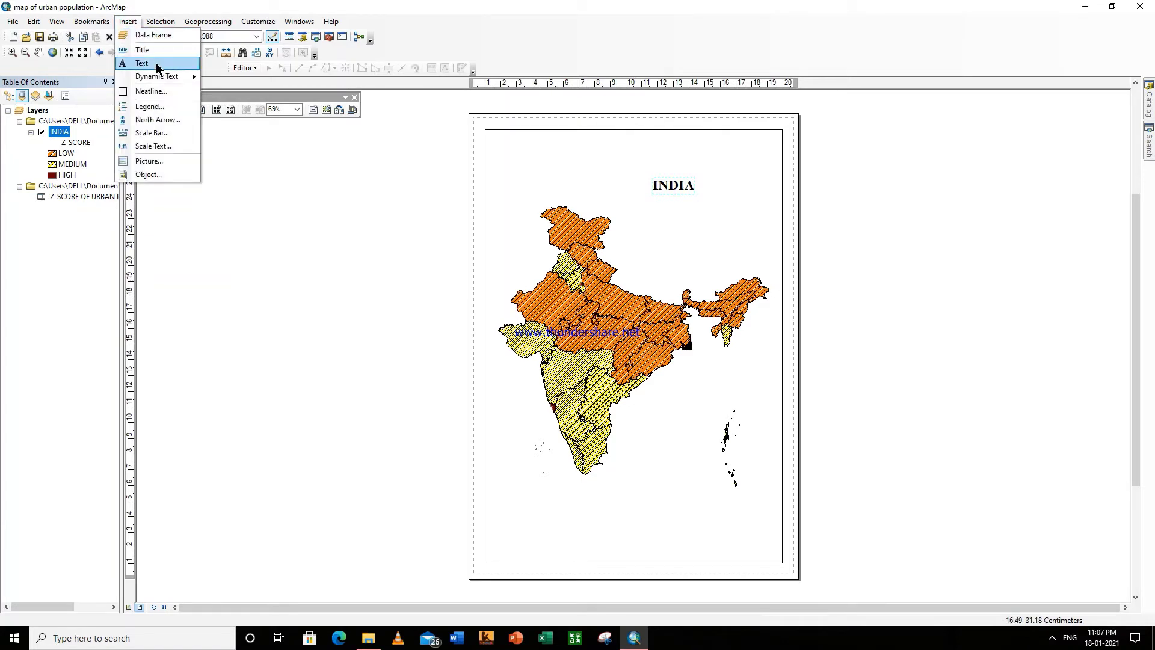
mouse_move(156, 62)
click(192, 87)
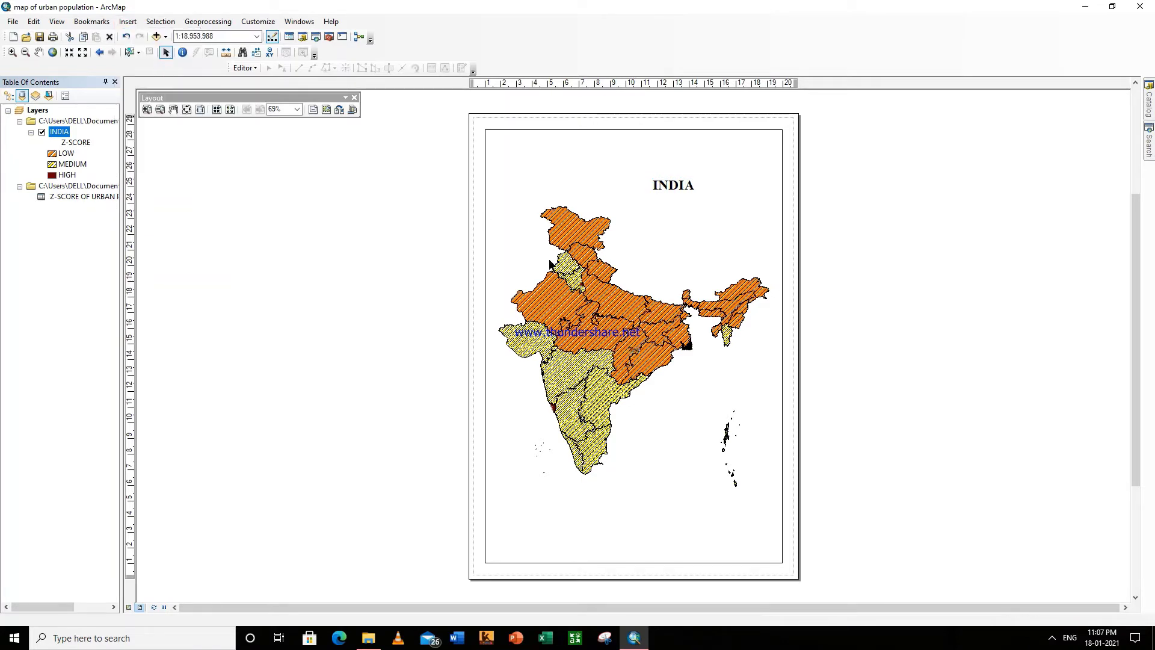
click(634, 353)
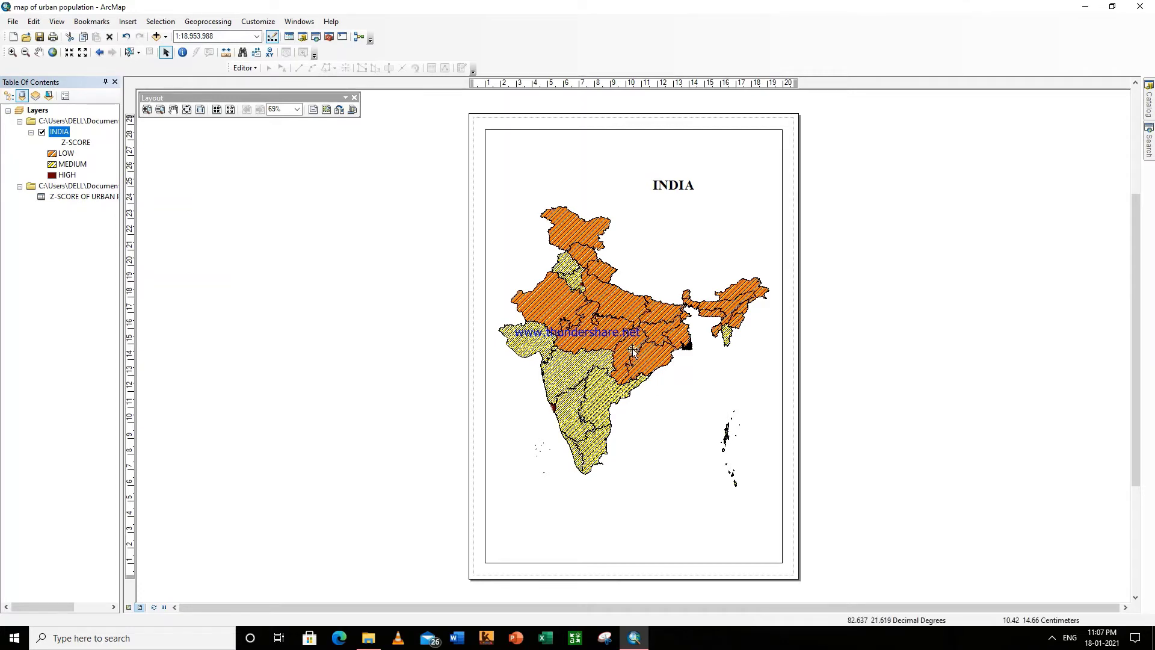
drag(633, 352, 663, 206)
click(662, 206)
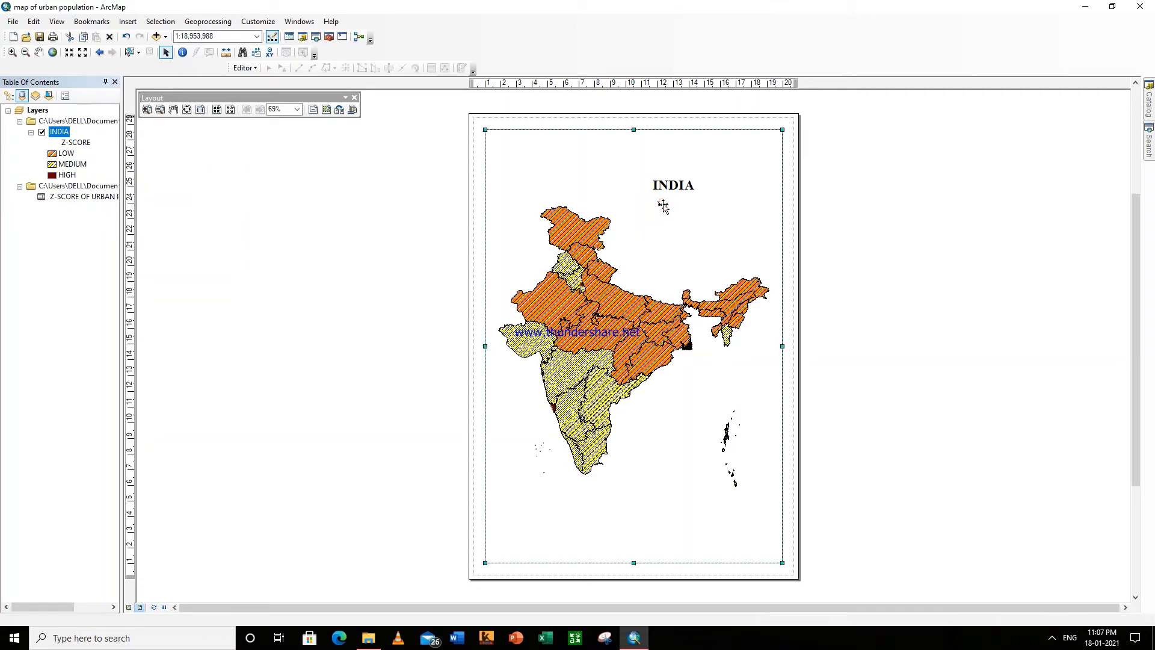
right_click(663, 205)
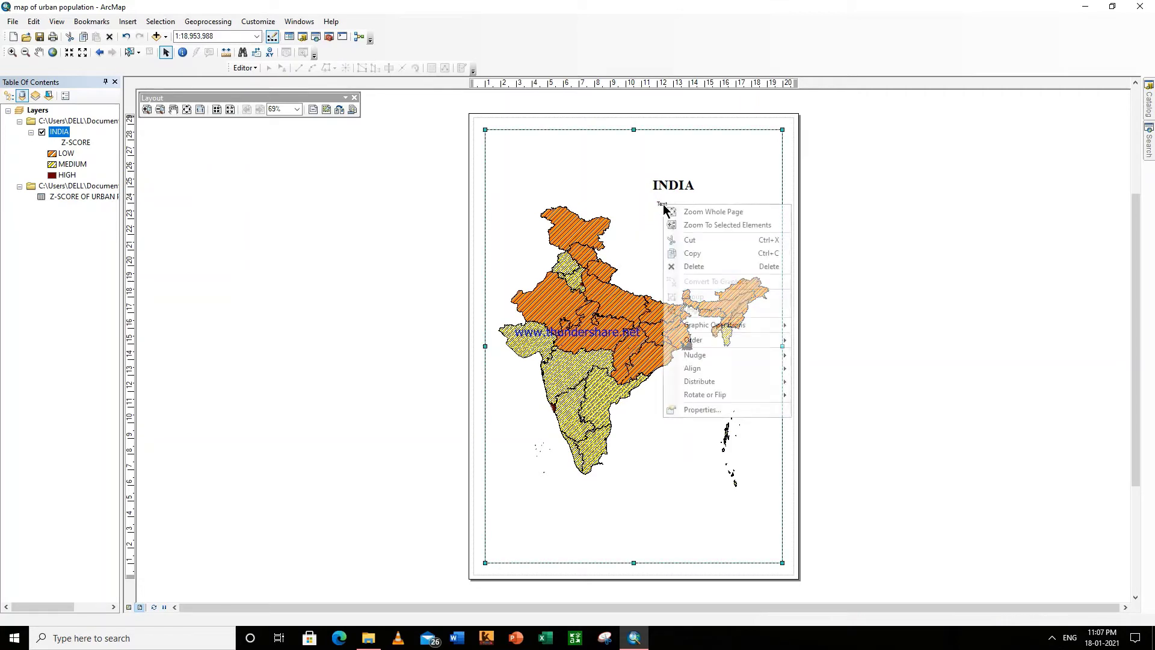
click(698, 410)
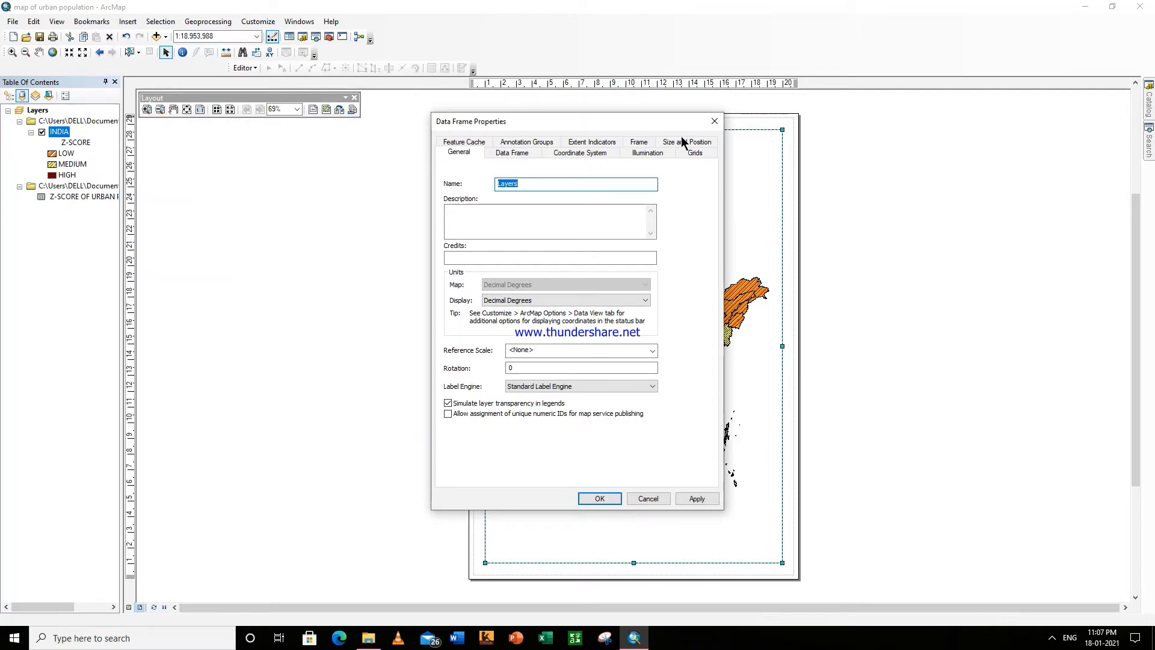
click(714, 122)
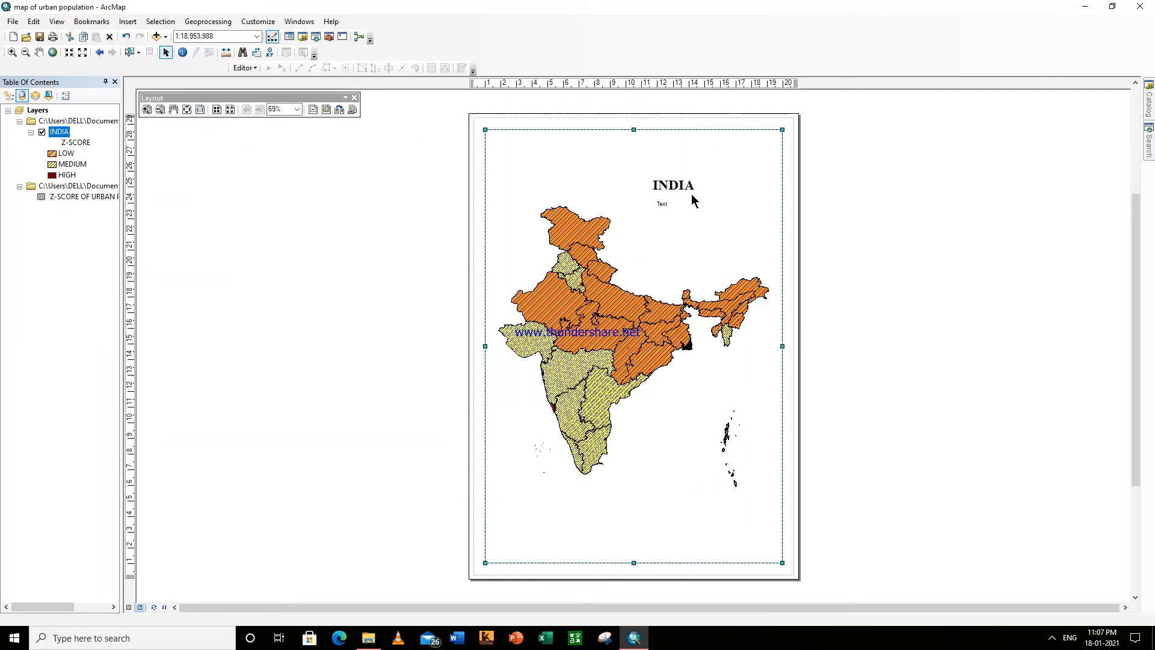
Step: Set the symbol of the small text element beneath the title to bold Times New Roman, size 14
click(663, 205)
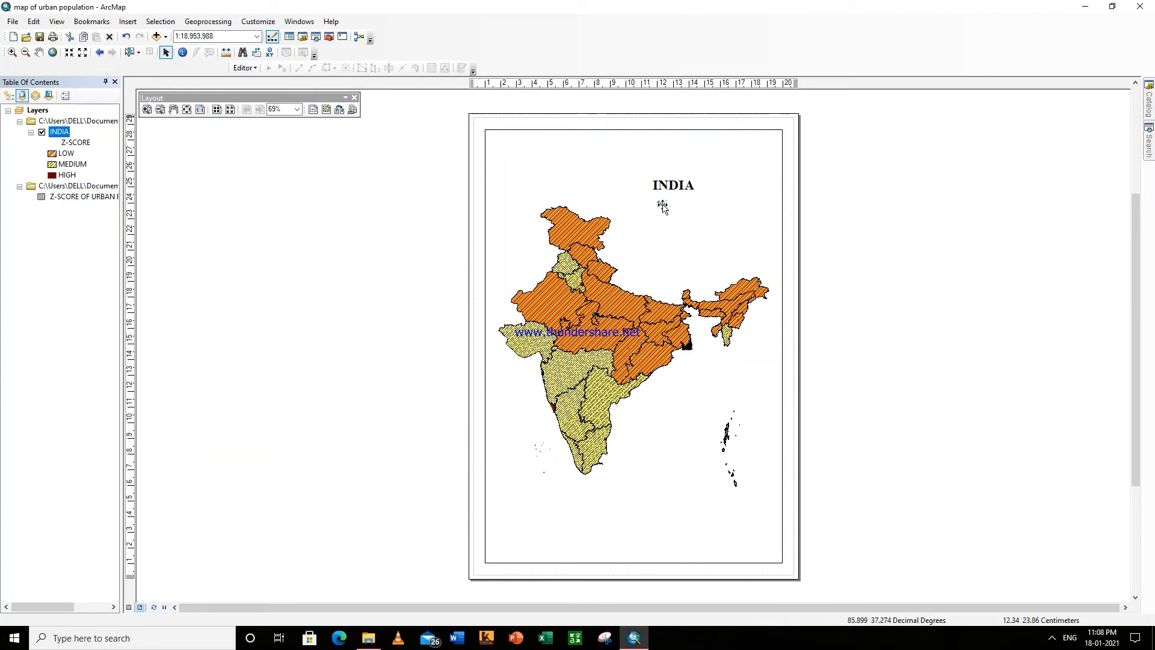
right_click(662, 205)
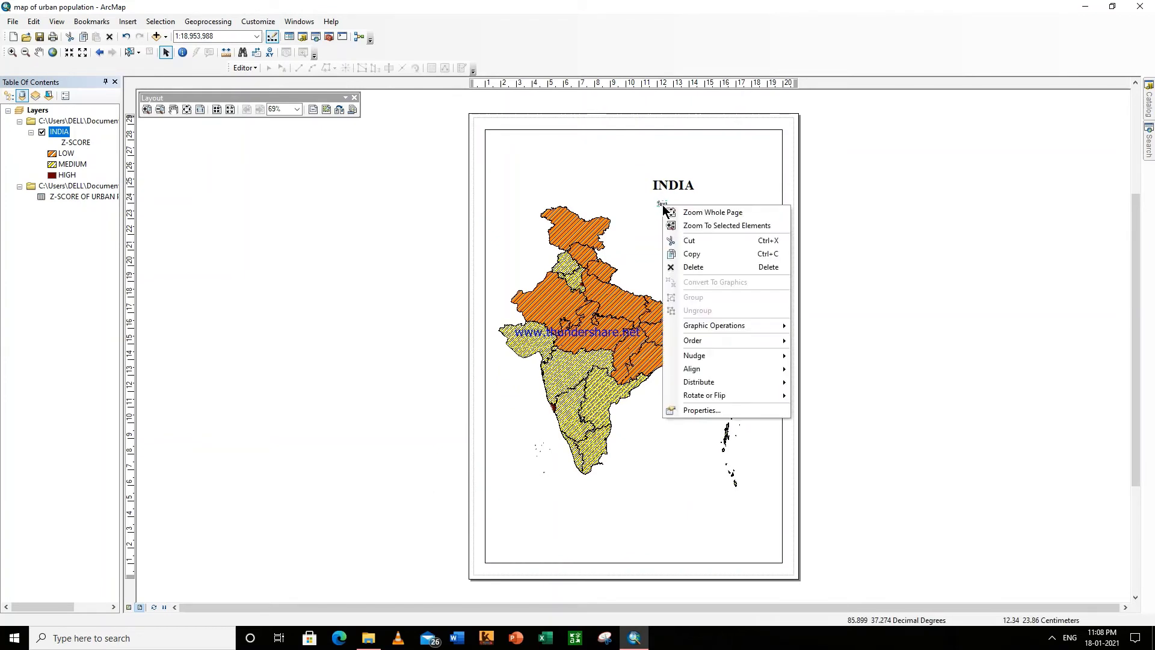
click(698, 412)
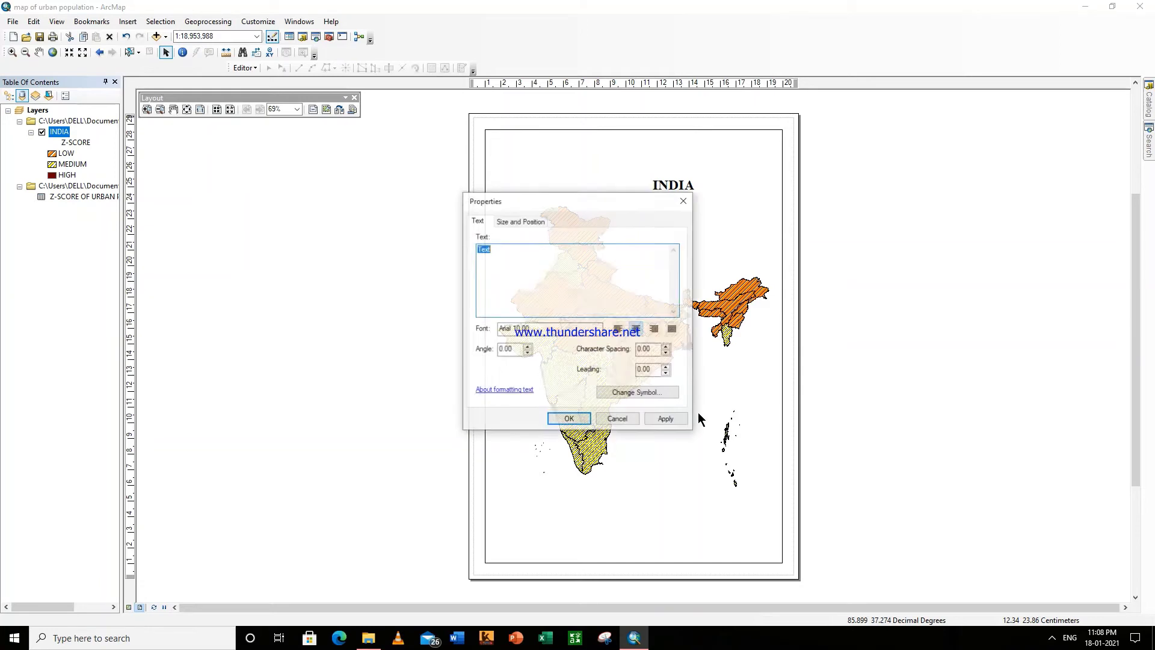
click(636, 391)
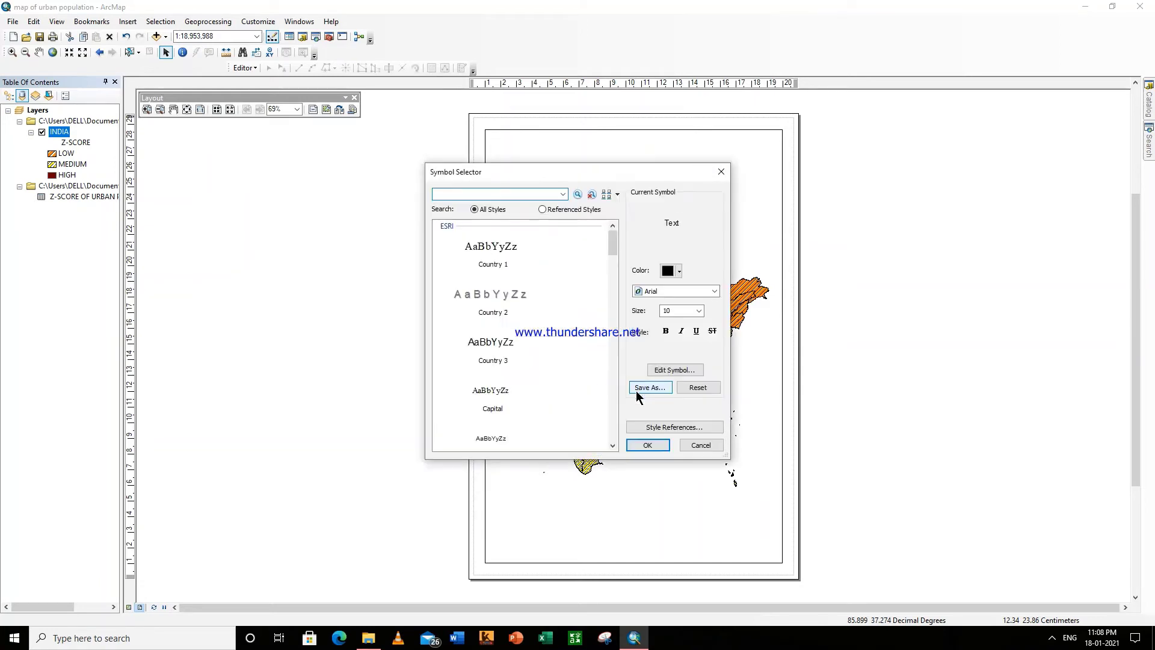
click(673, 293)
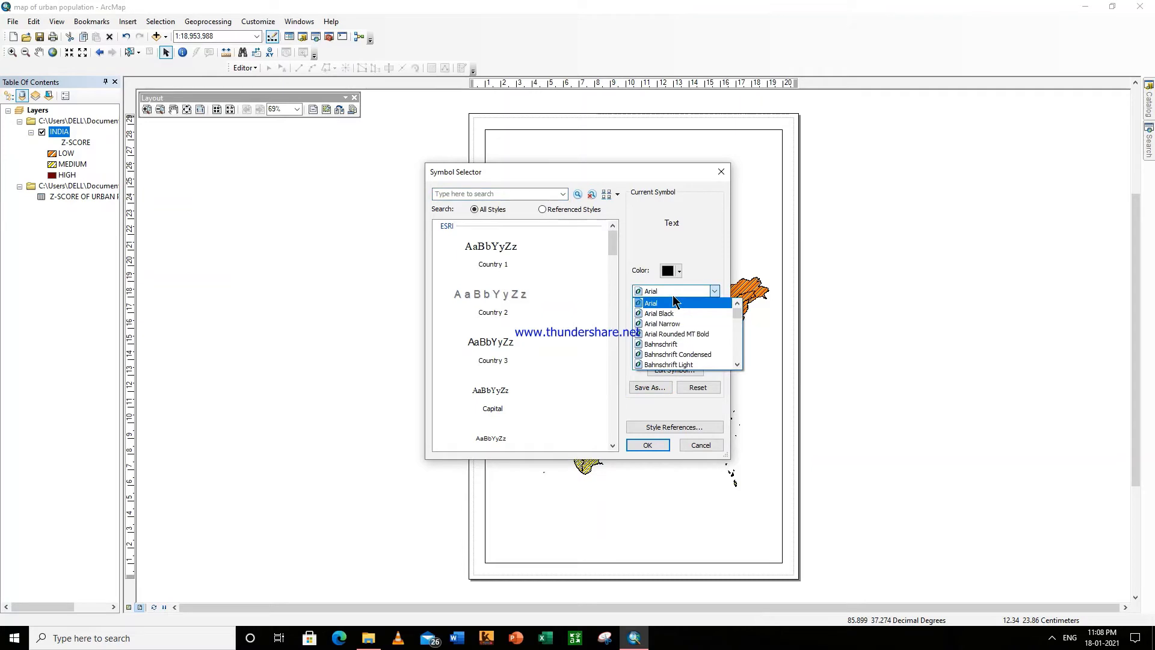
text(Times New Roman)
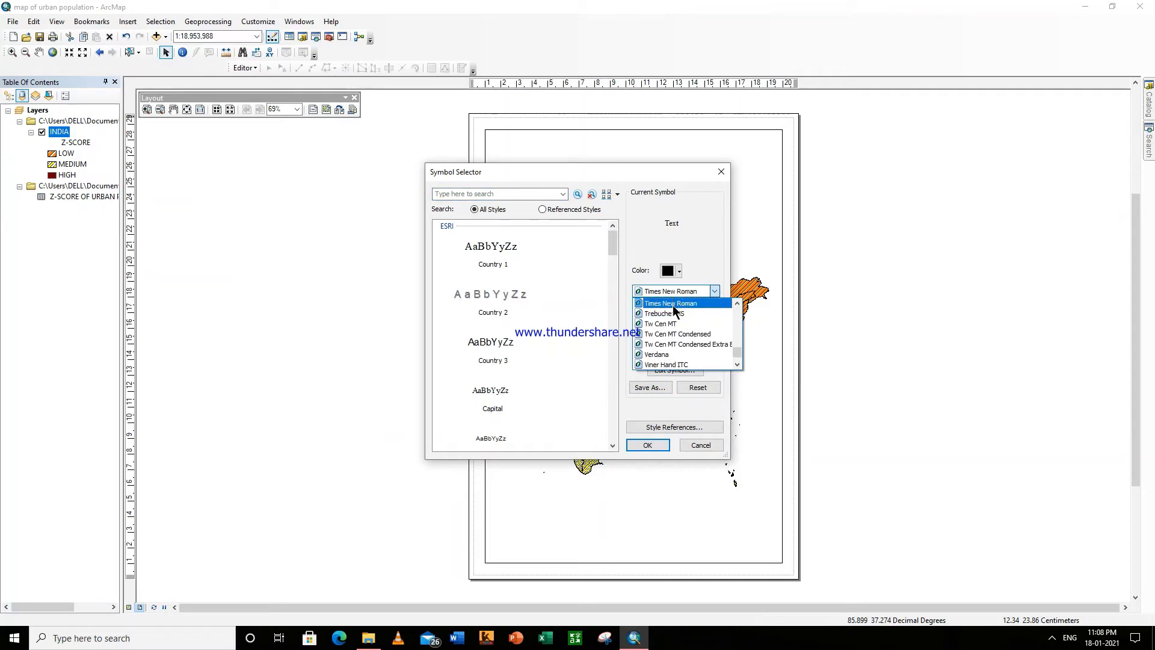
click(674, 304)
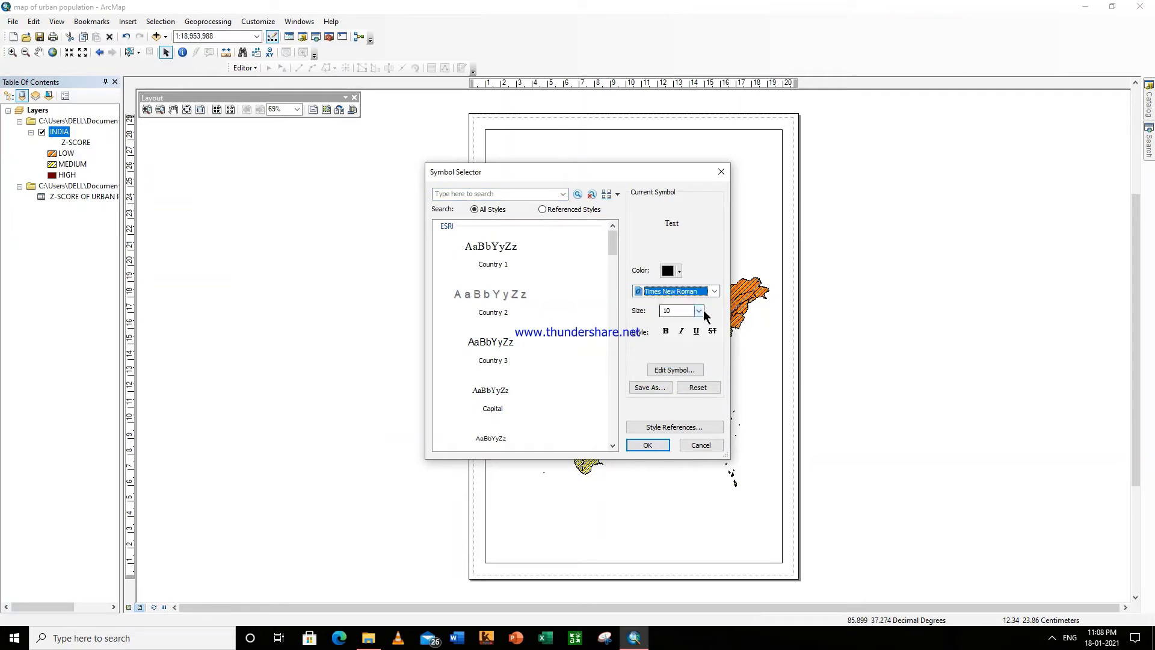
click(700, 311)
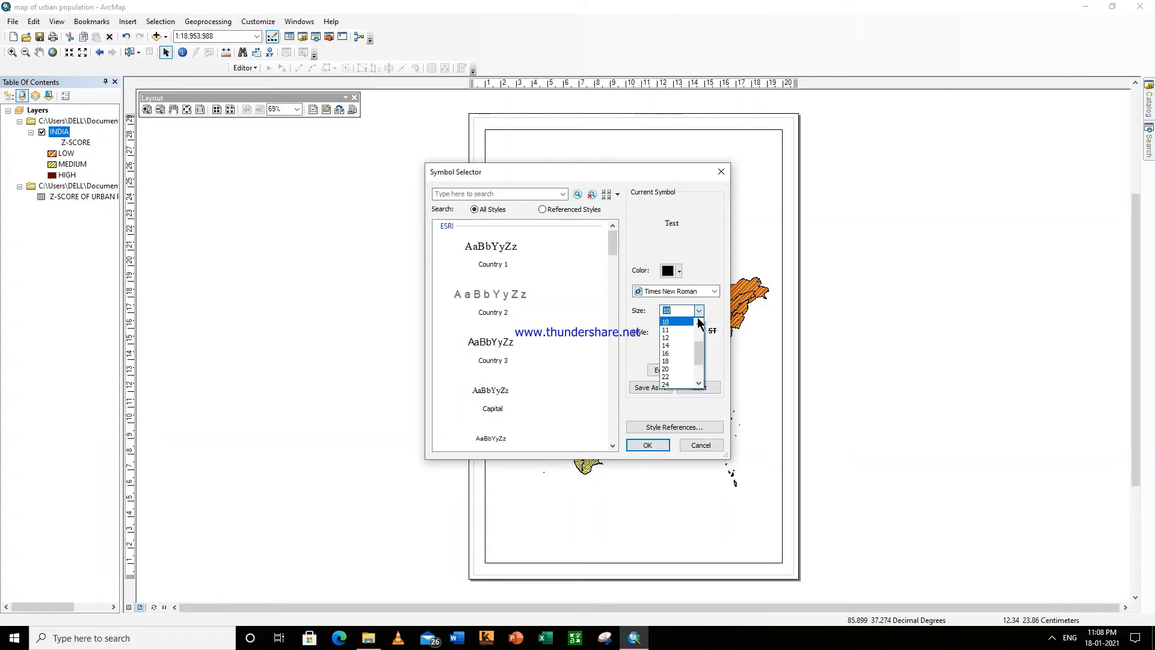
click(678, 346)
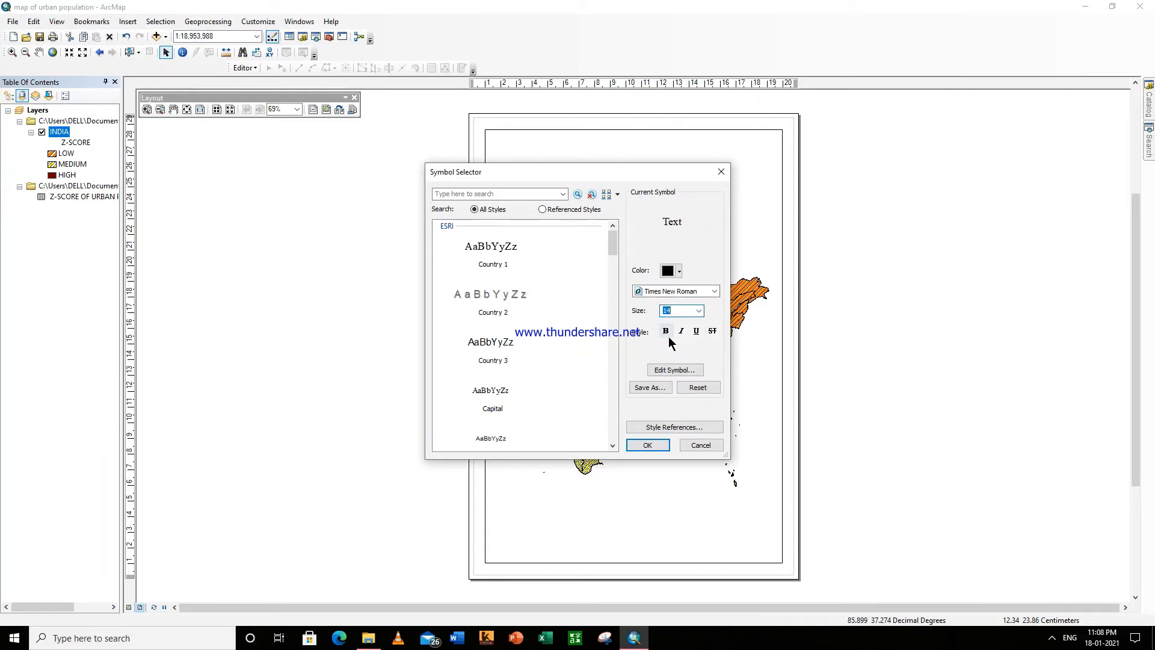
click(666, 332)
click(648, 445)
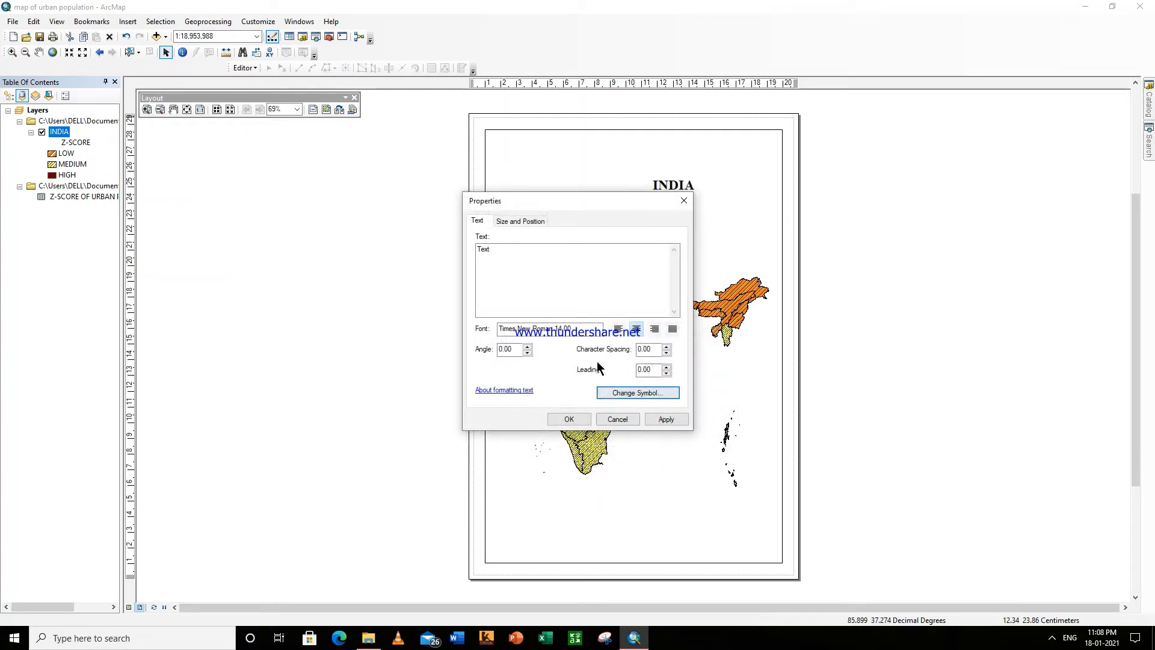
Step: Change the text element's wording to URBAN POPULATION(2011) and center it beneath the INDIA title
click(581, 249)
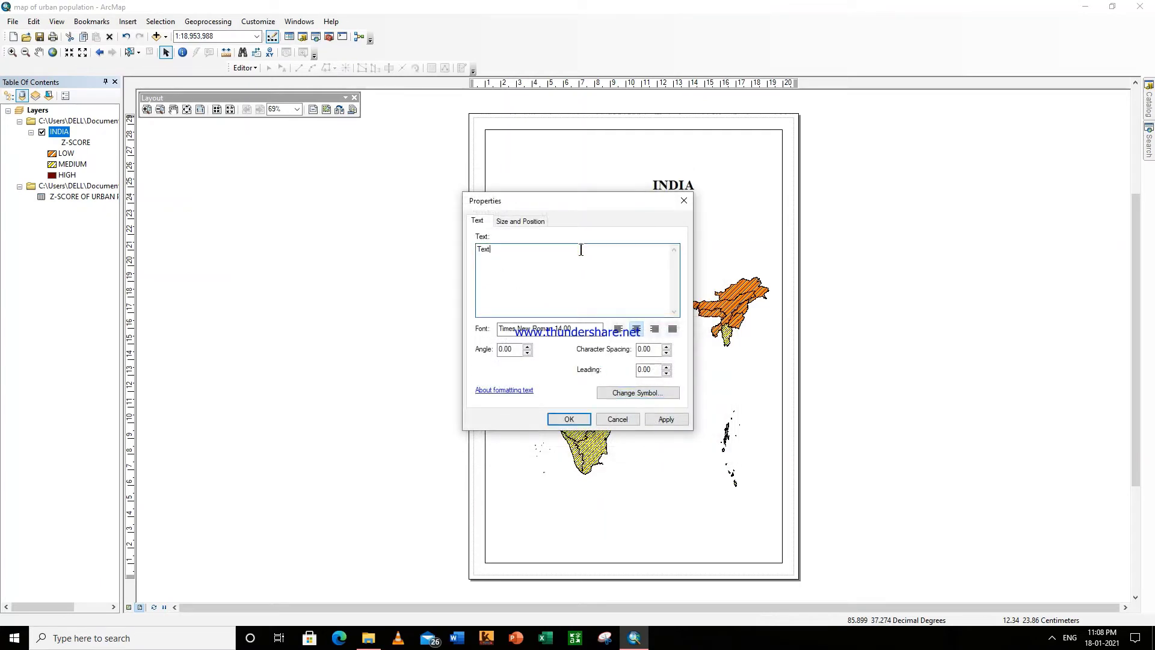
key(BackSpace)
key(BackSpace)
key(BackSpace)
text(URBAN POPULATION)
click(577, 418)
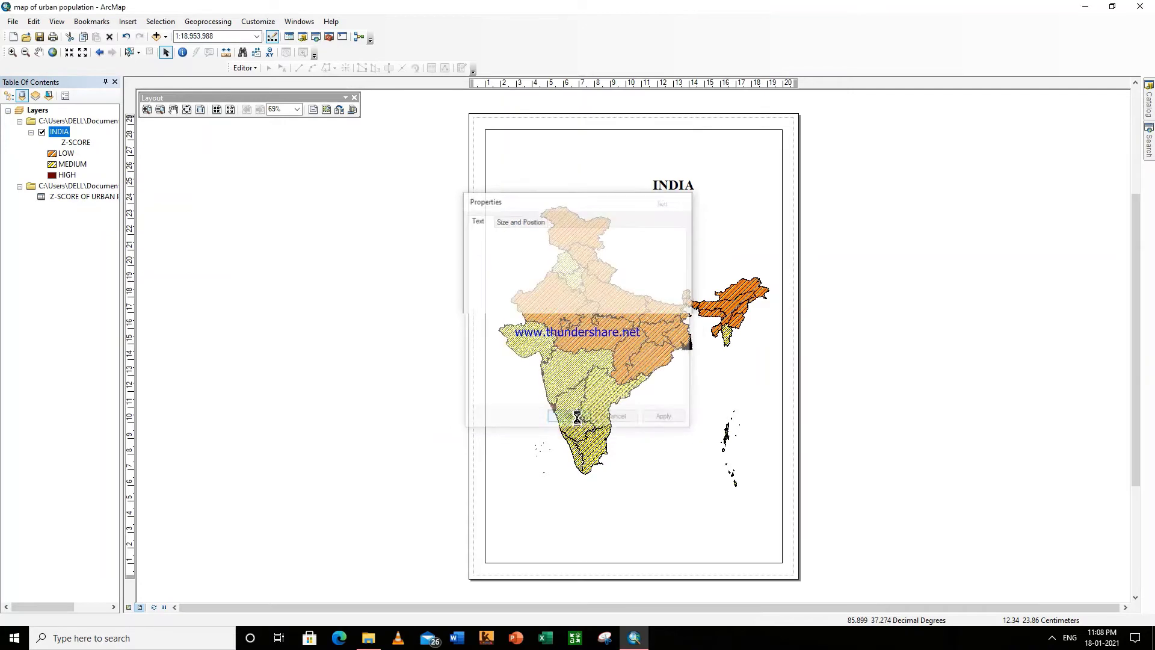
drag(698, 208, 712, 204)
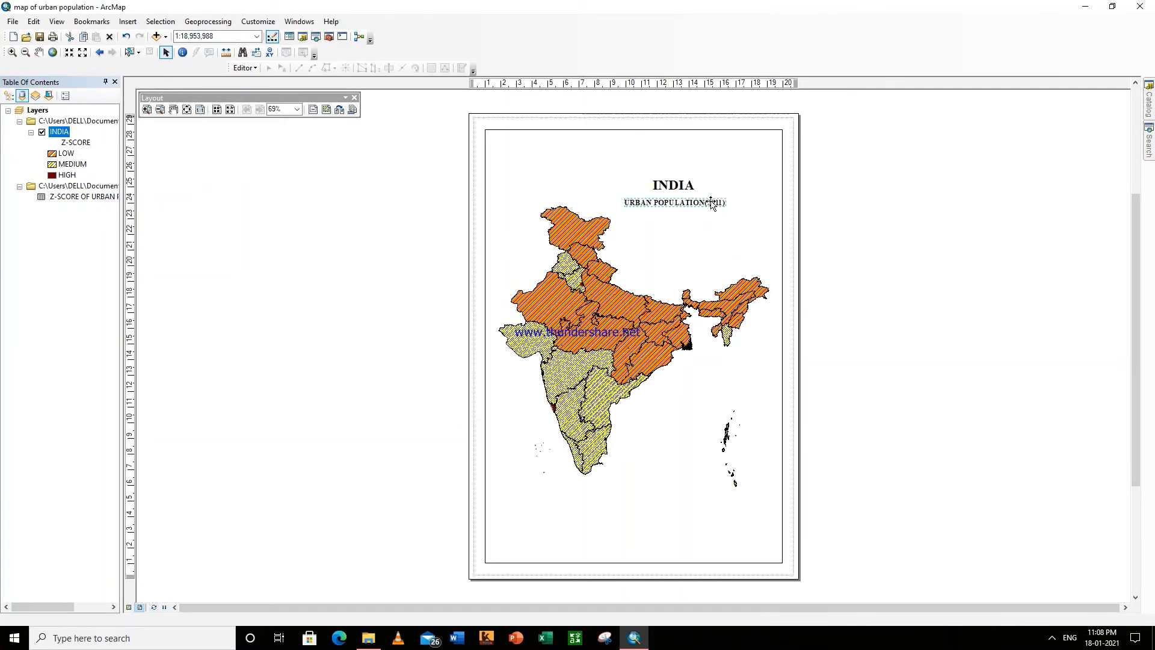
click(677, 208)
click(676, 205)
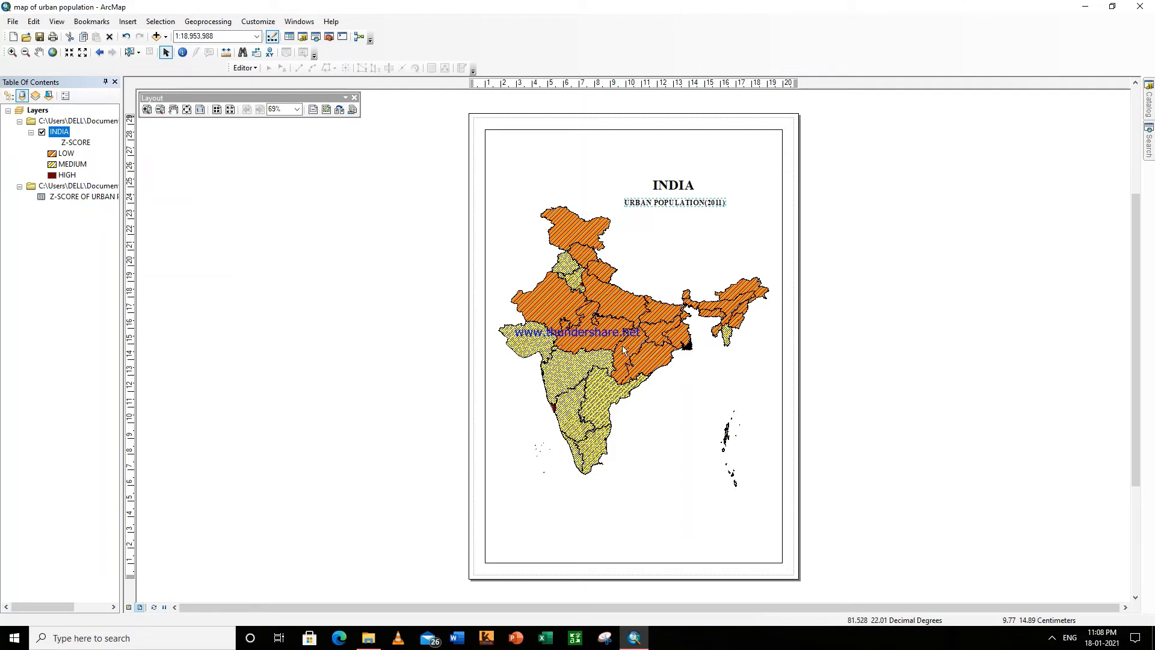
Step: Insert a north arrow in the ESRI North 7 style on the layout page
click(125, 24)
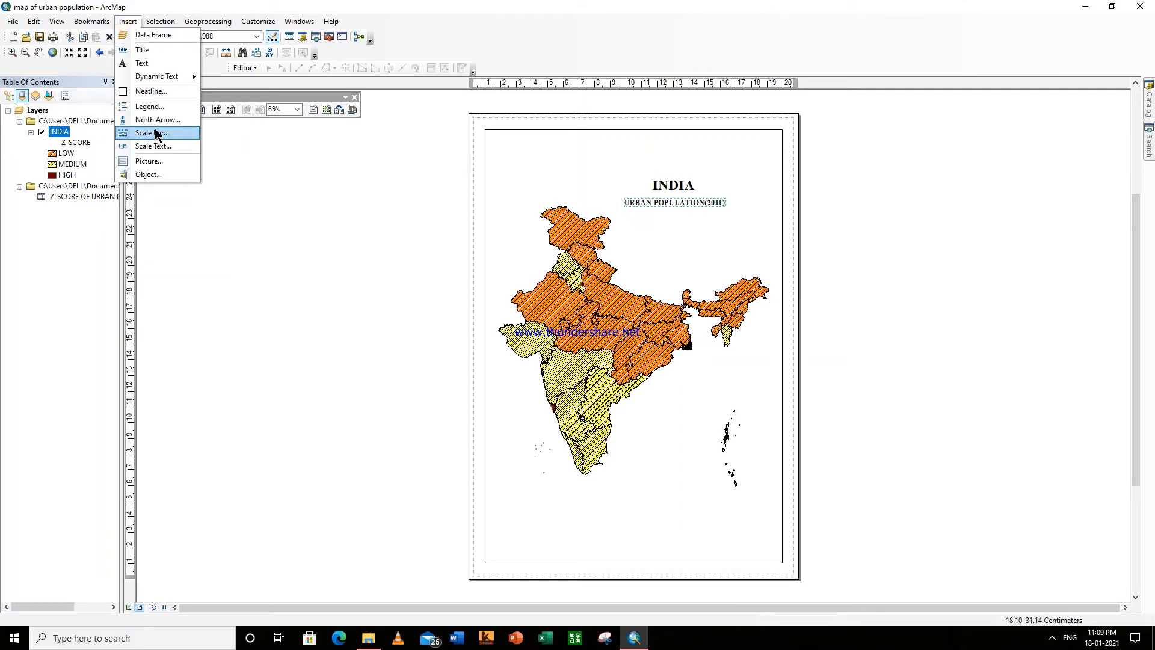
click(154, 123)
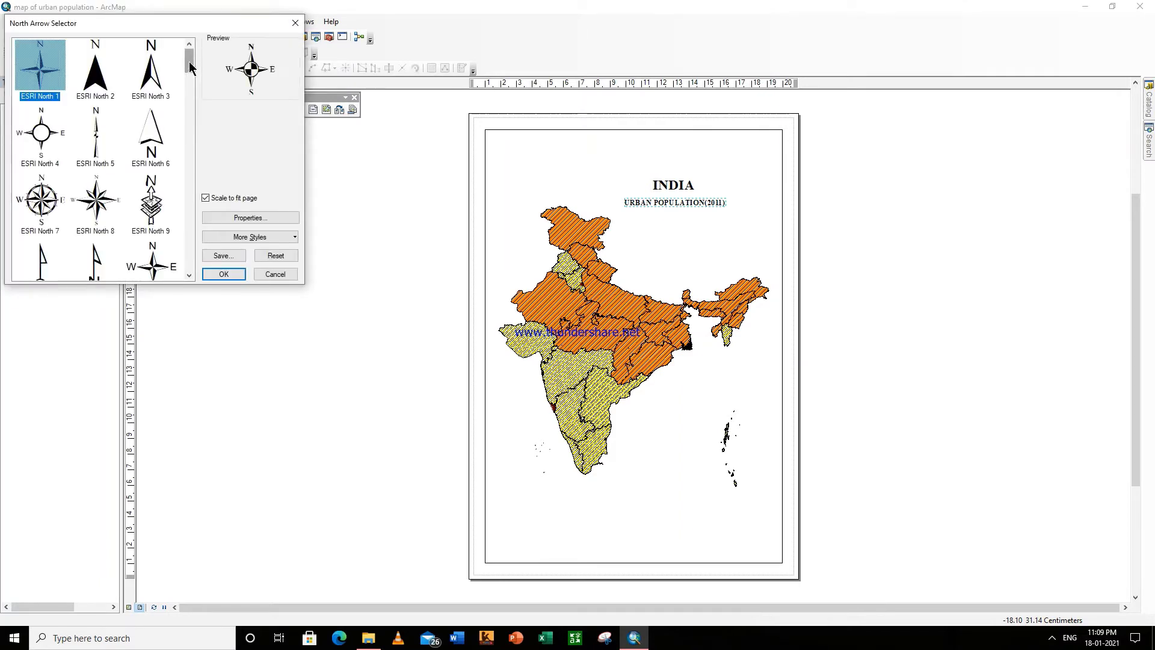
drag(189, 63, 190, 69)
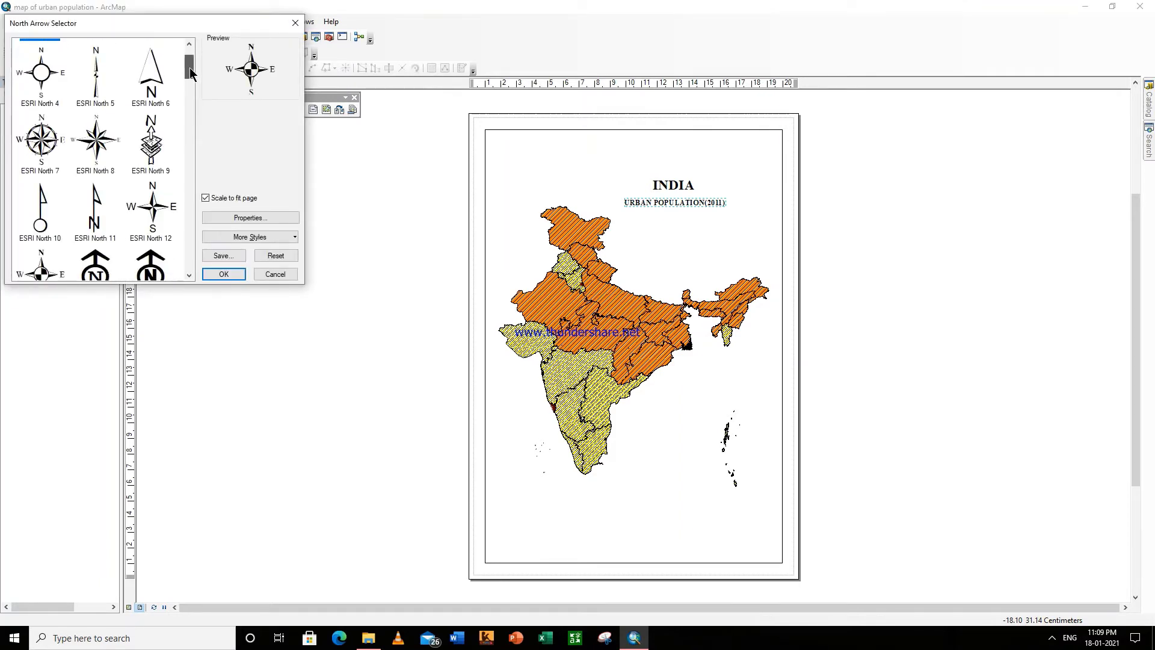
click(41, 140)
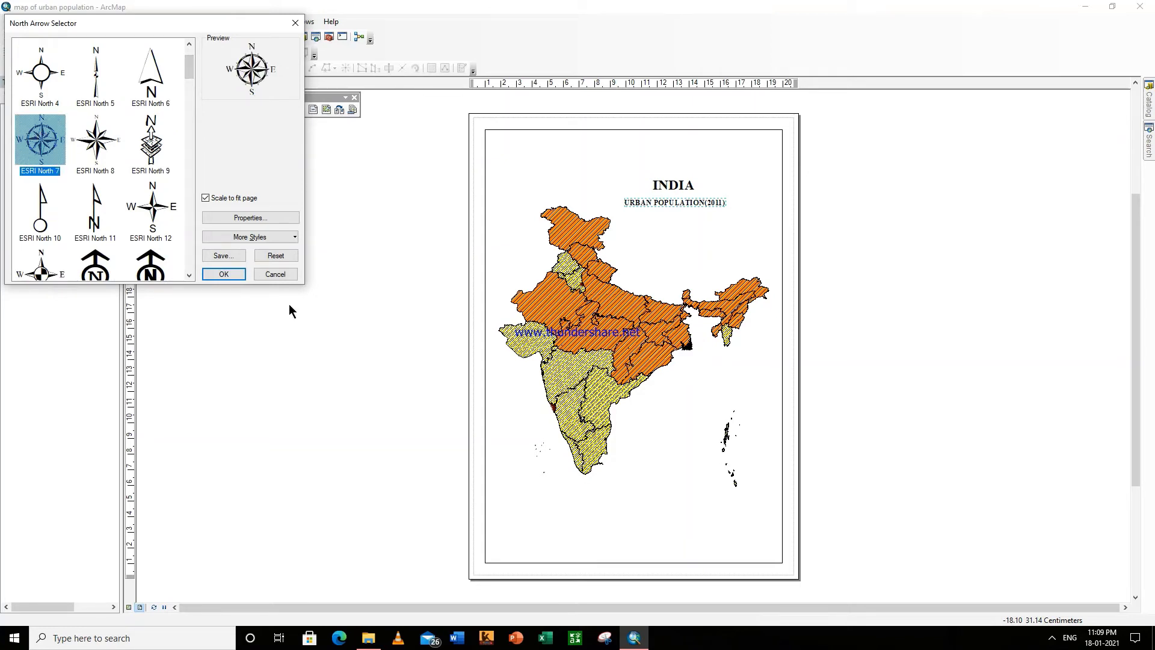
click(217, 275)
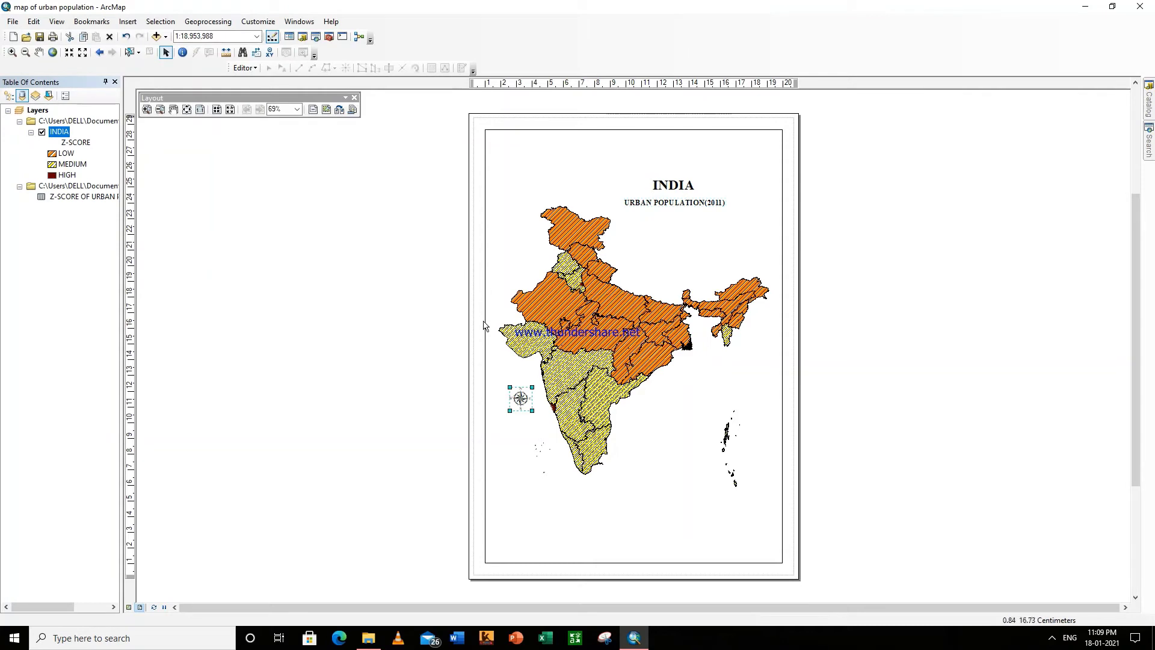
Step: Move the north arrow into the upper-right corner of the map frame and enlarge it to roughly double its size
drag(521, 404, 761, 163)
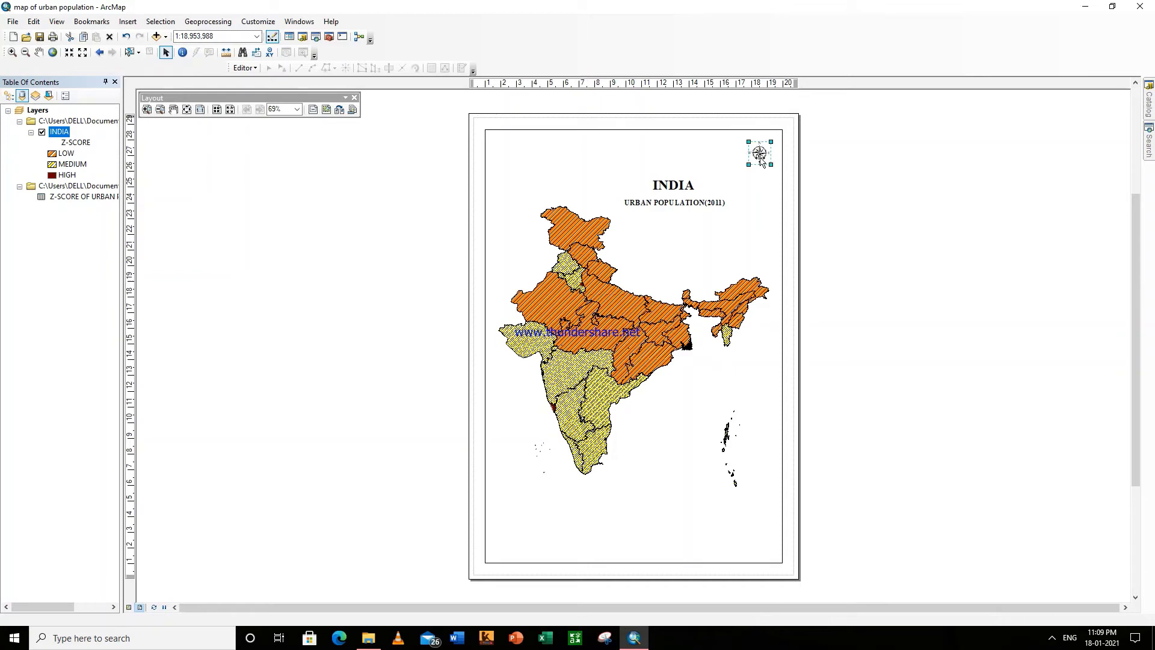
drag(748, 164, 718, 191)
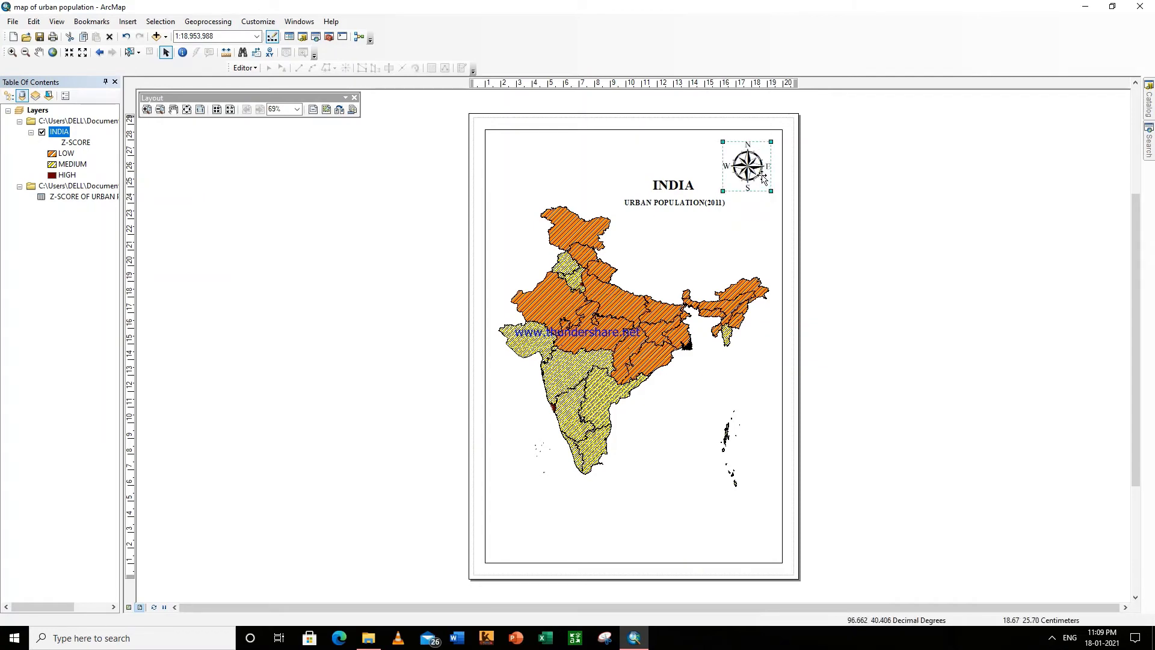
drag(764, 147, 771, 139)
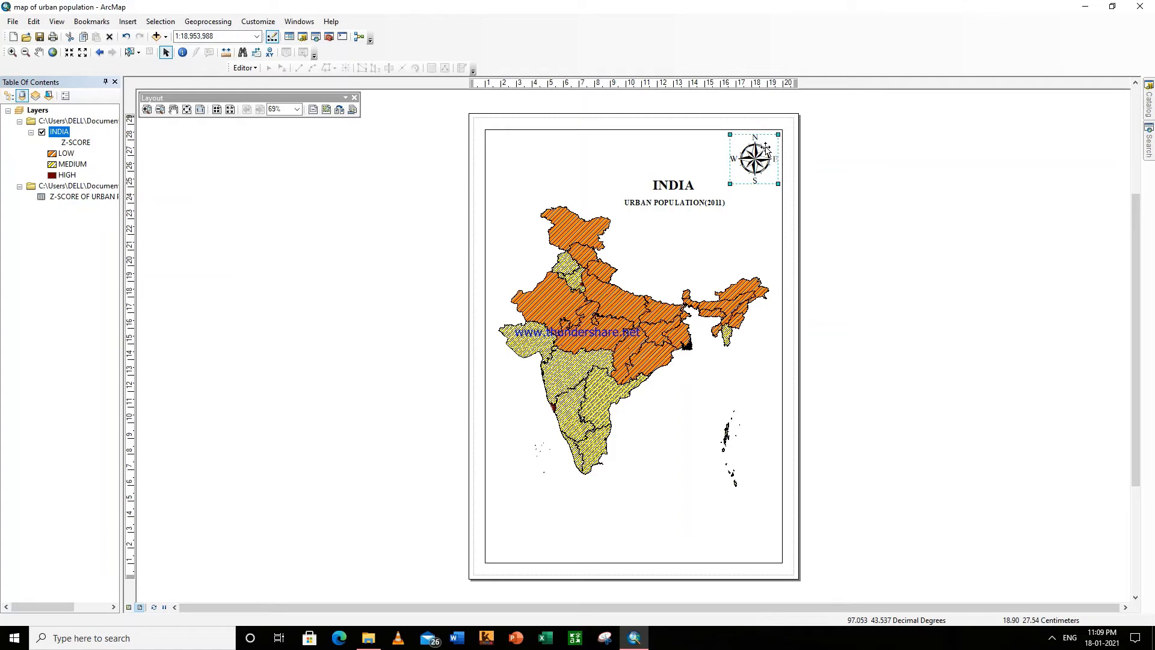
Step: Check the north arrow's angle and marker properties, leaving them as they are
right_click(768, 153)
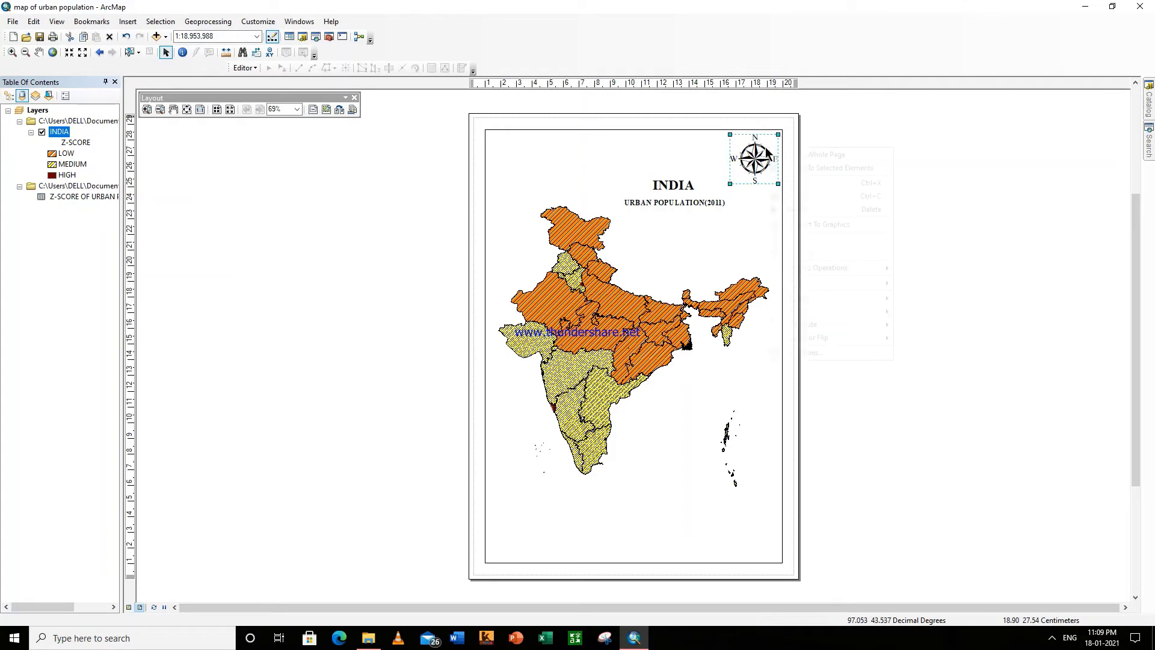
click(796, 353)
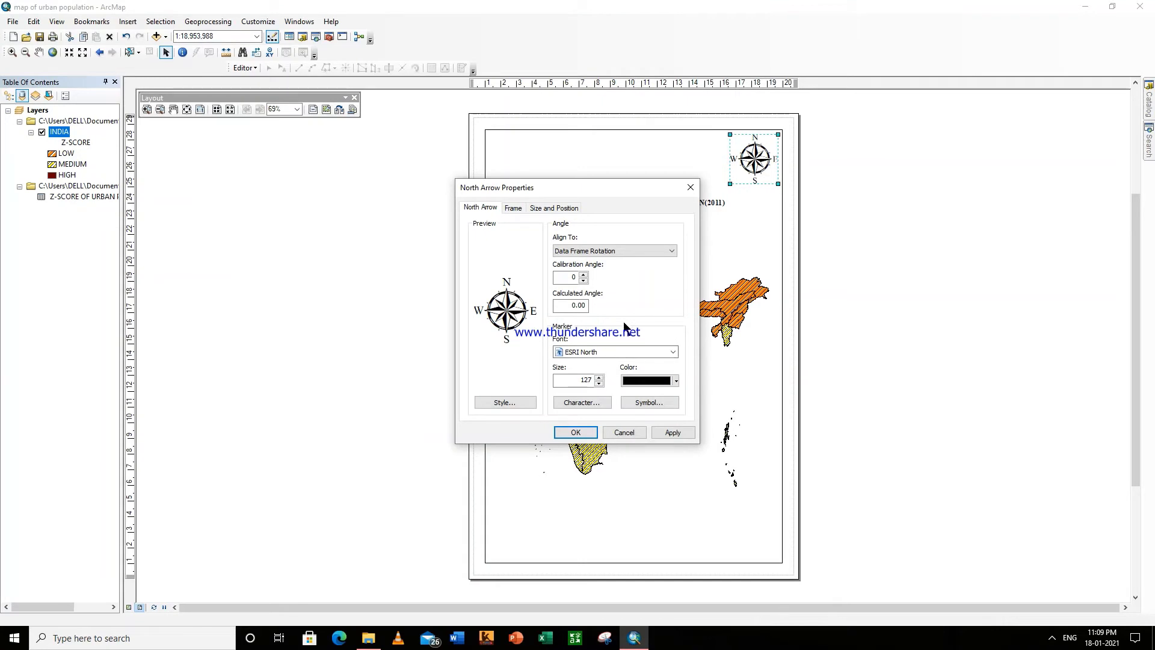
click(587, 429)
click(777, 239)
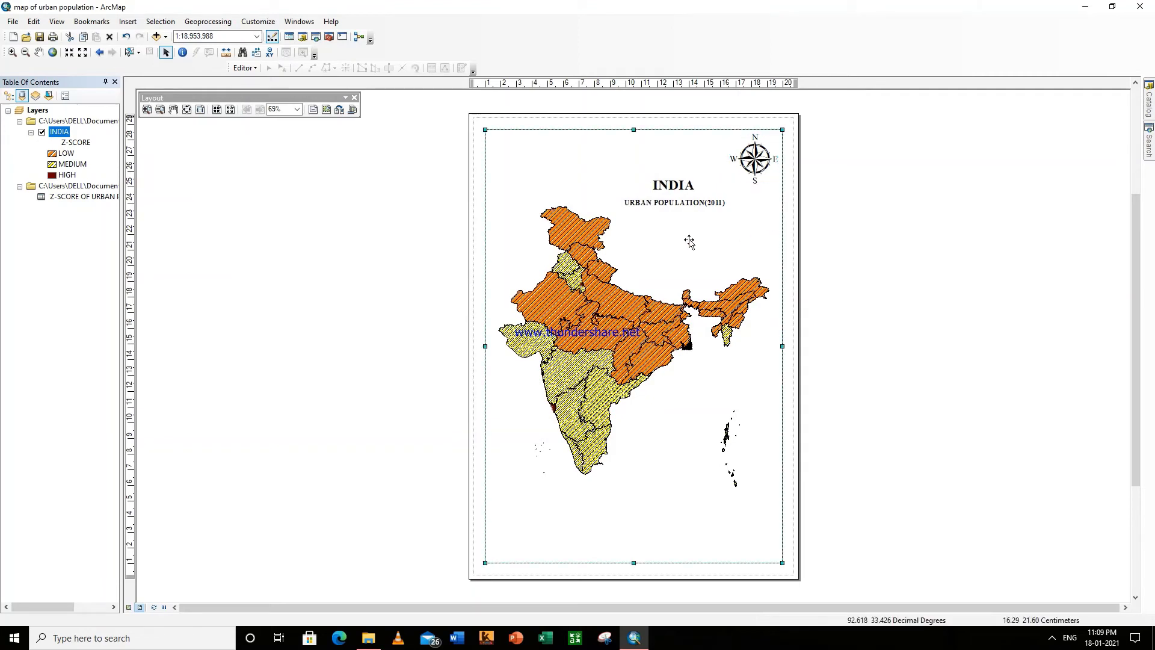
Step: Insert a Double Alternating Scale Bar 1 and place it in the lower-left area of the map frame
click(128, 25)
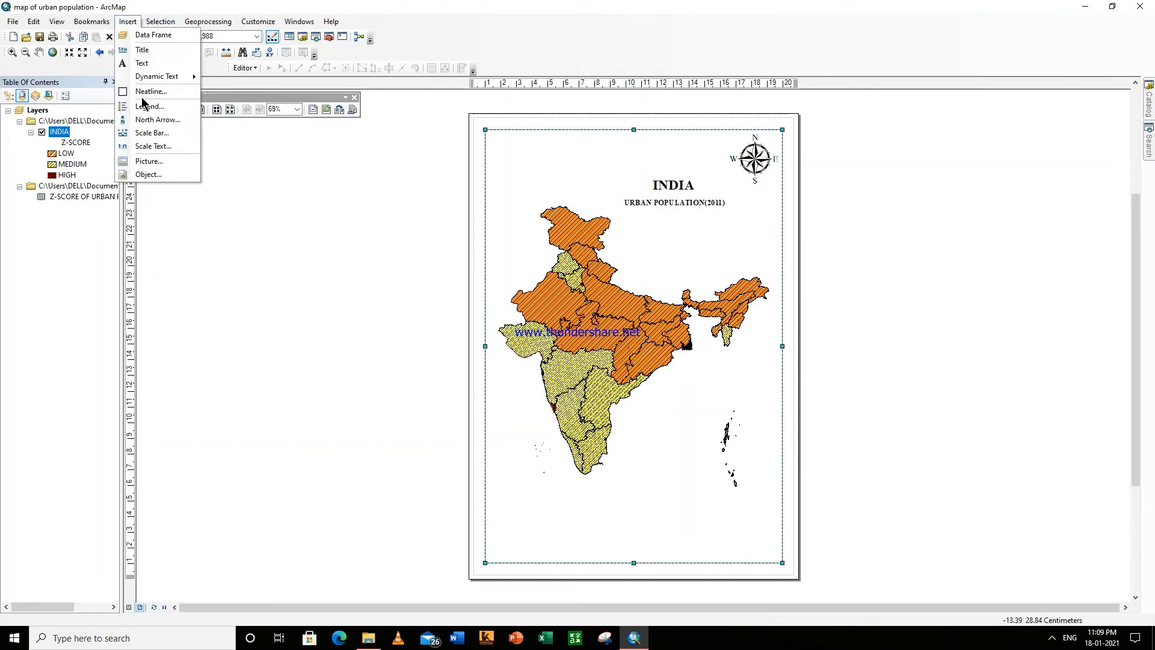
click(151, 134)
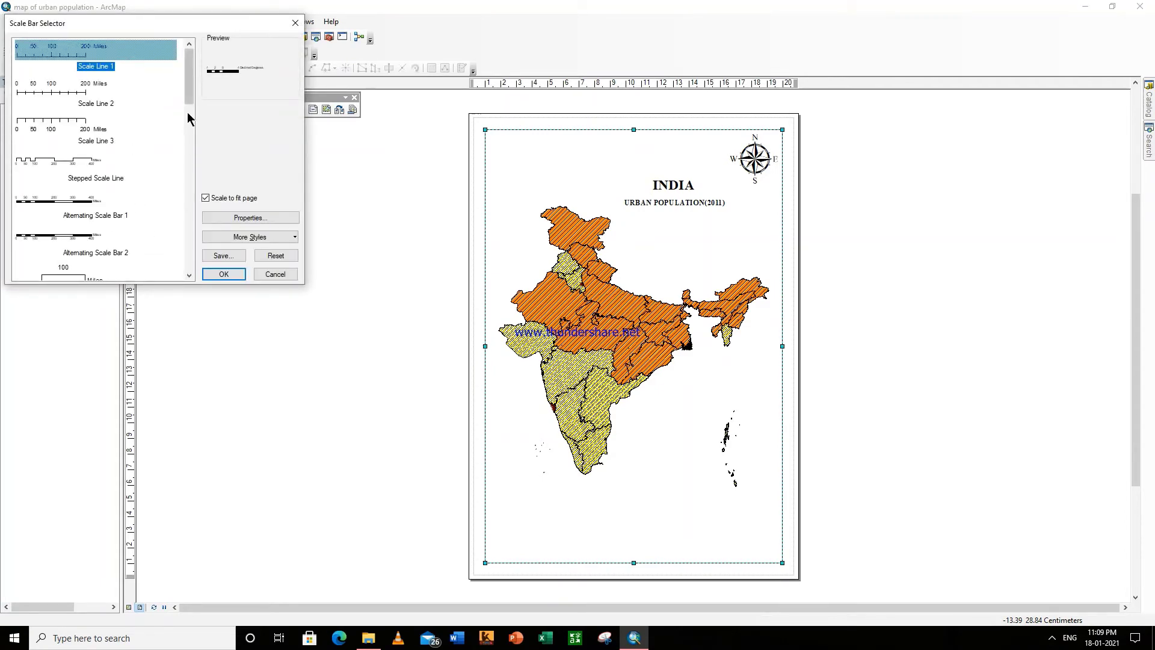
drag(190, 95, 194, 131)
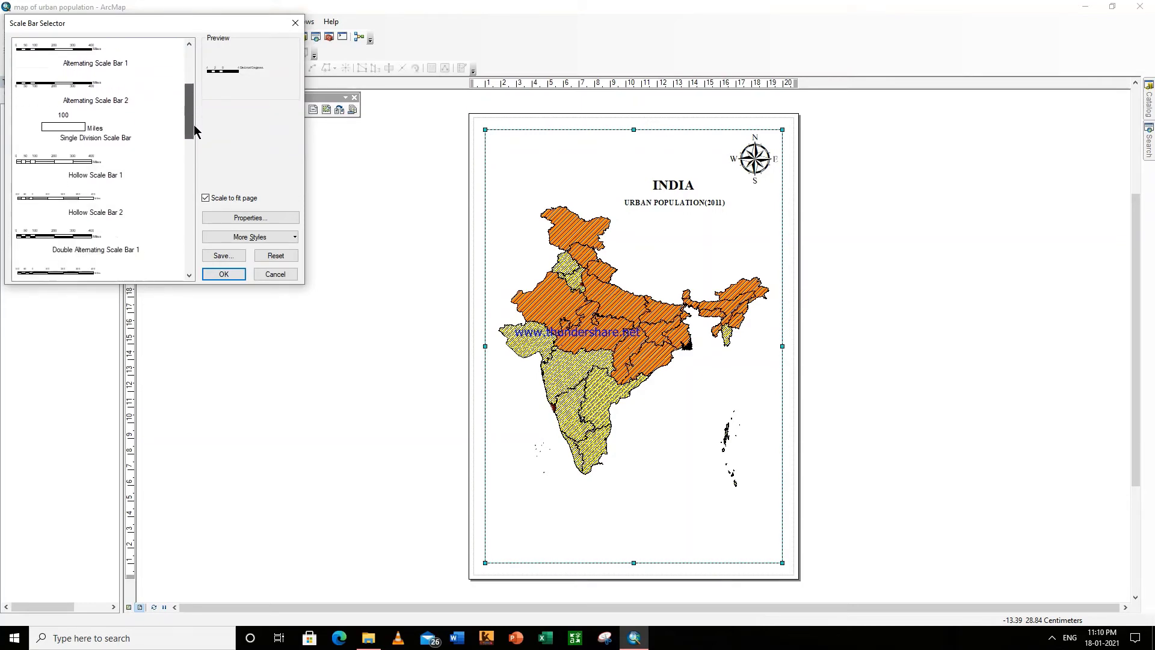
click(71, 238)
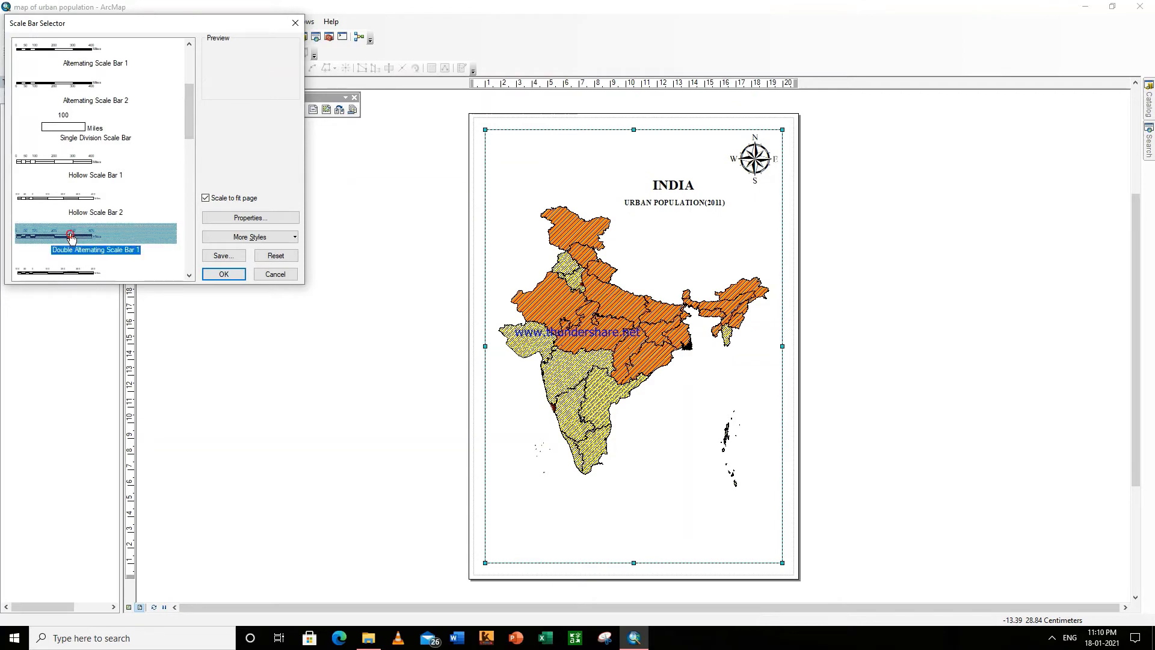
click(224, 274)
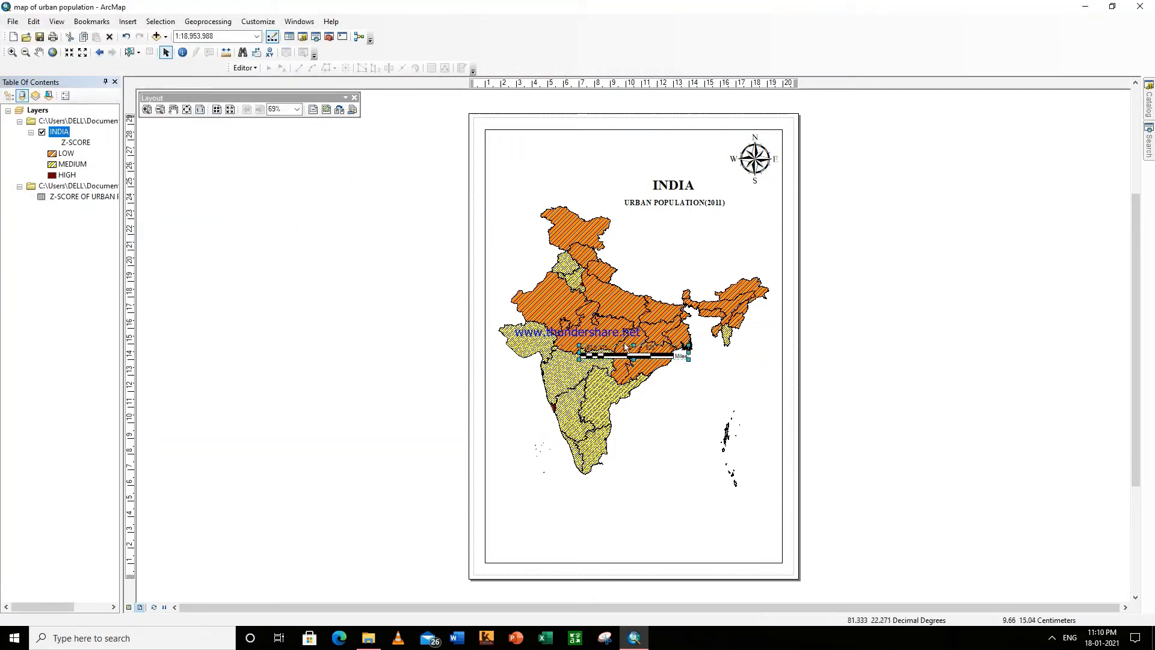
drag(641, 350, 565, 536)
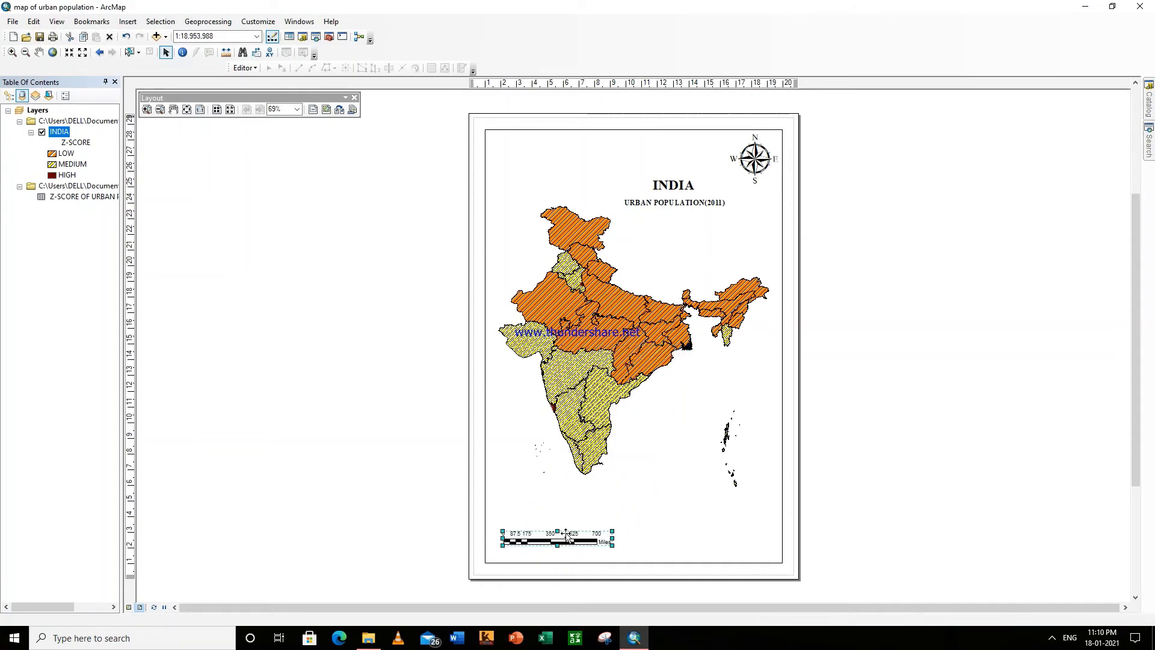
Step: Set the scale bar's division units to Kilometers, with 2 divisions and 2 subdivisions
right_click(593, 542)
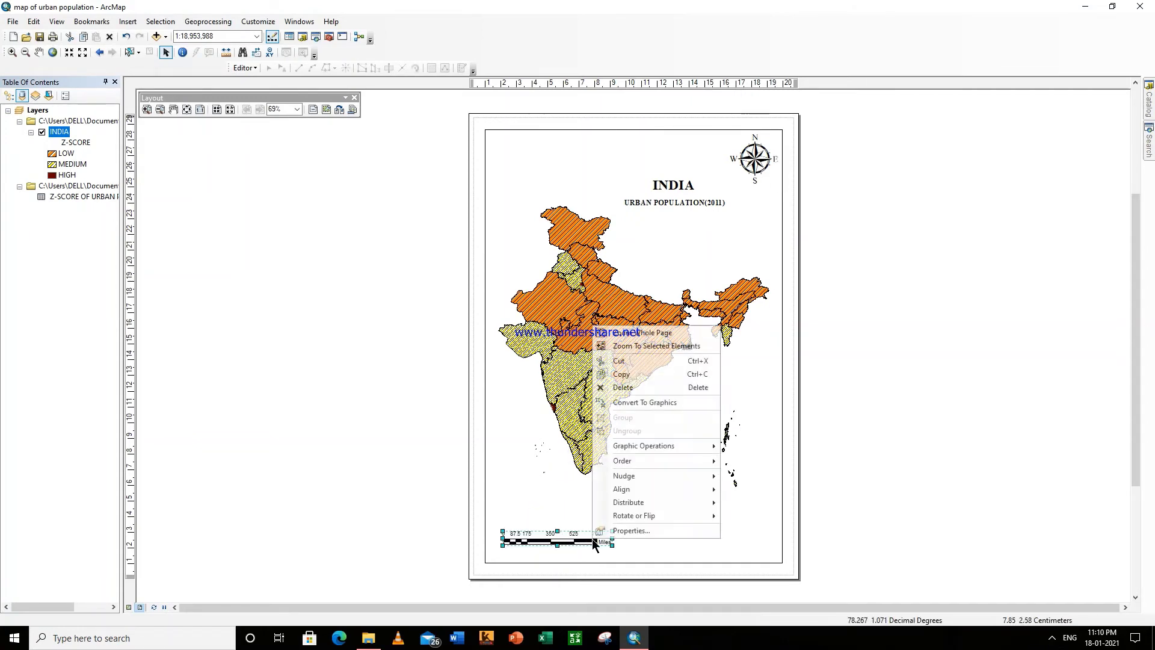
click(631, 530)
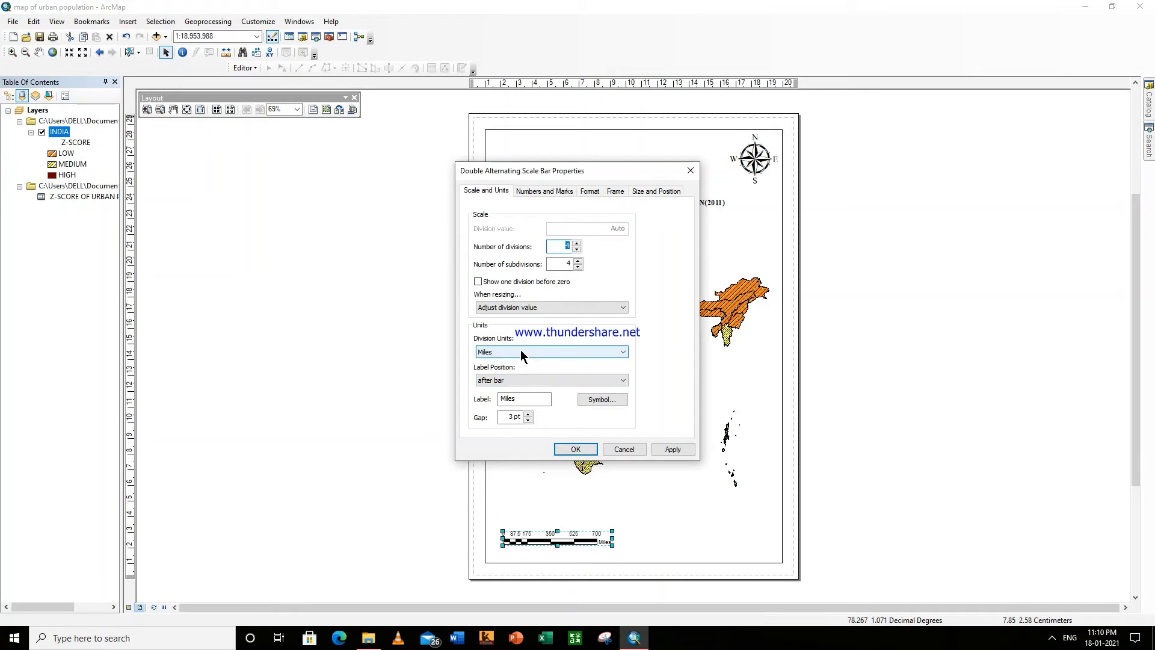
click(521, 352)
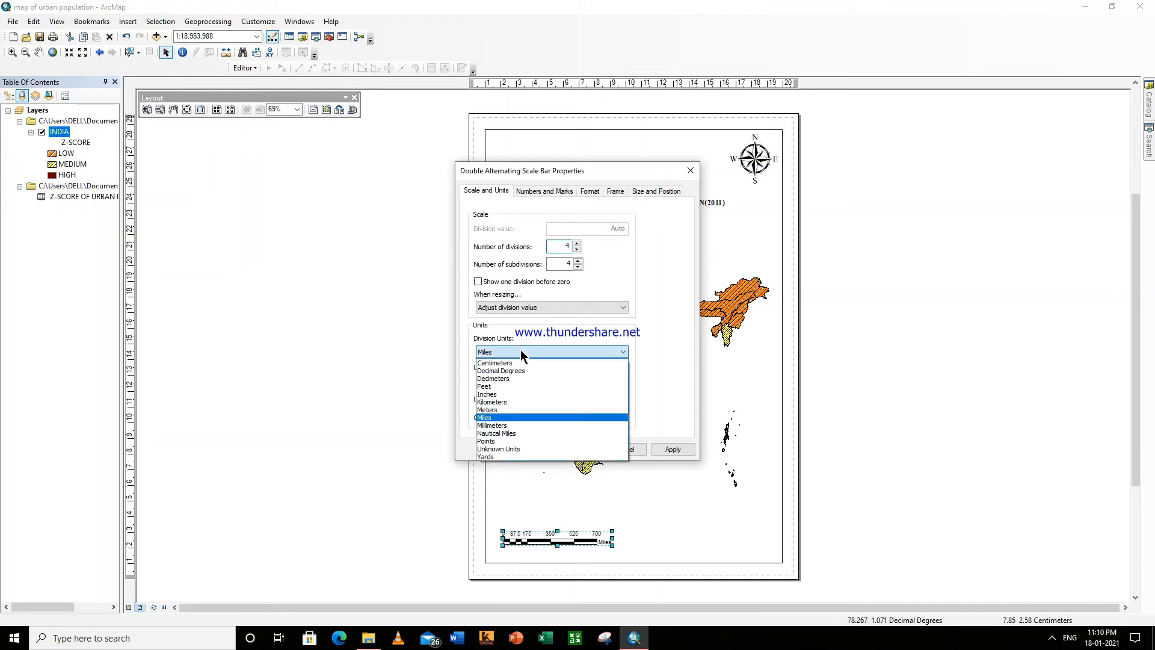
click(501, 403)
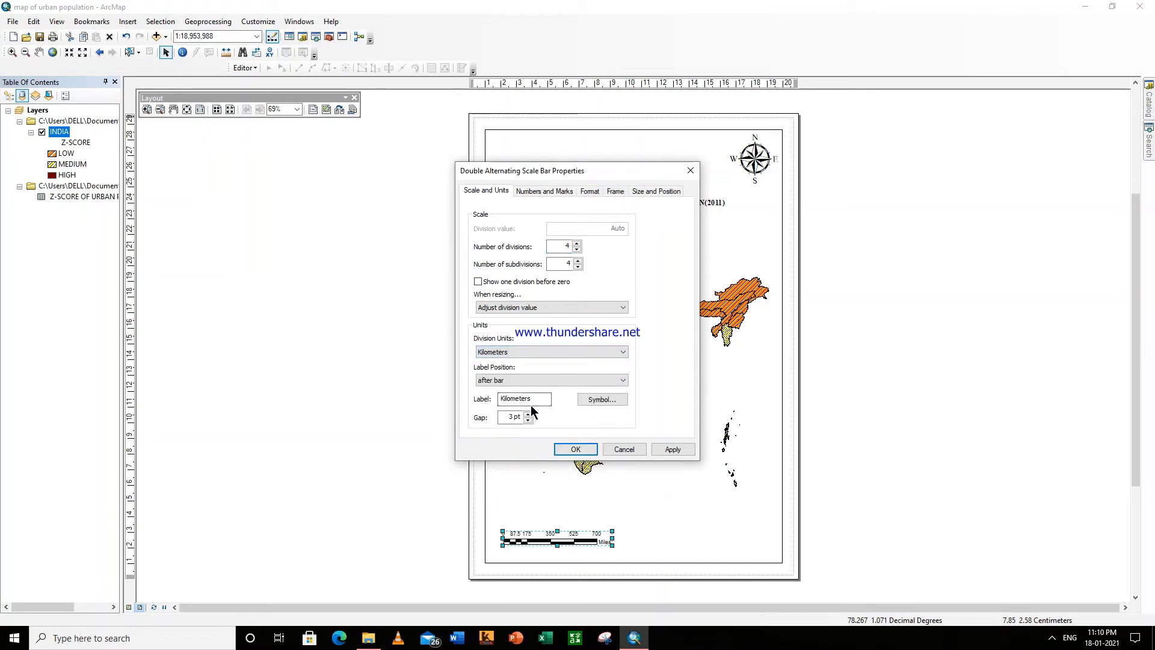
click(575, 252)
click(577, 268)
click(578, 267)
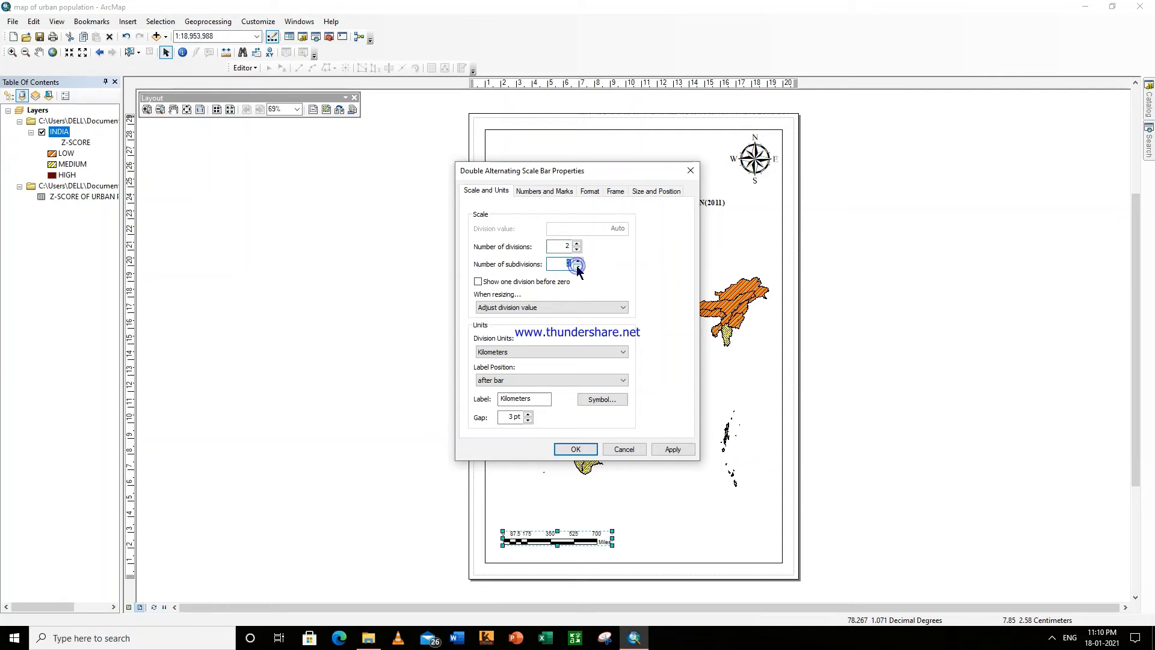
click(574, 450)
Step: Stretch the scale bar wider and adjust its height so it sits just above the frame's lower edge
drag(584, 535, 680, 534)
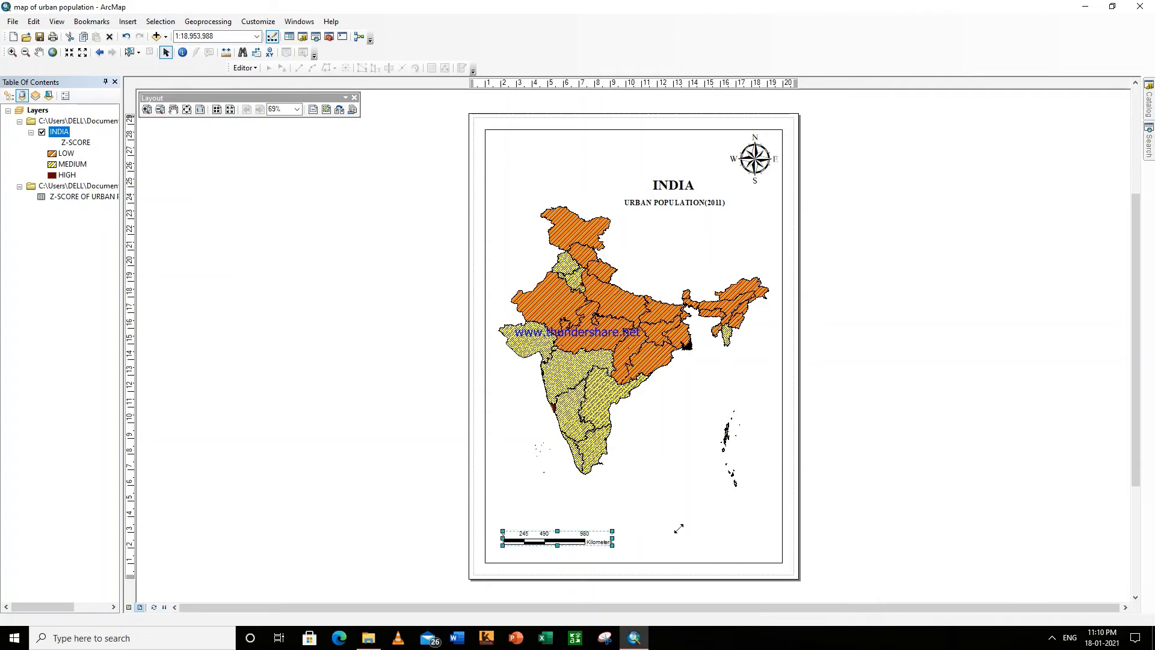
drag(591, 544, 593, 559)
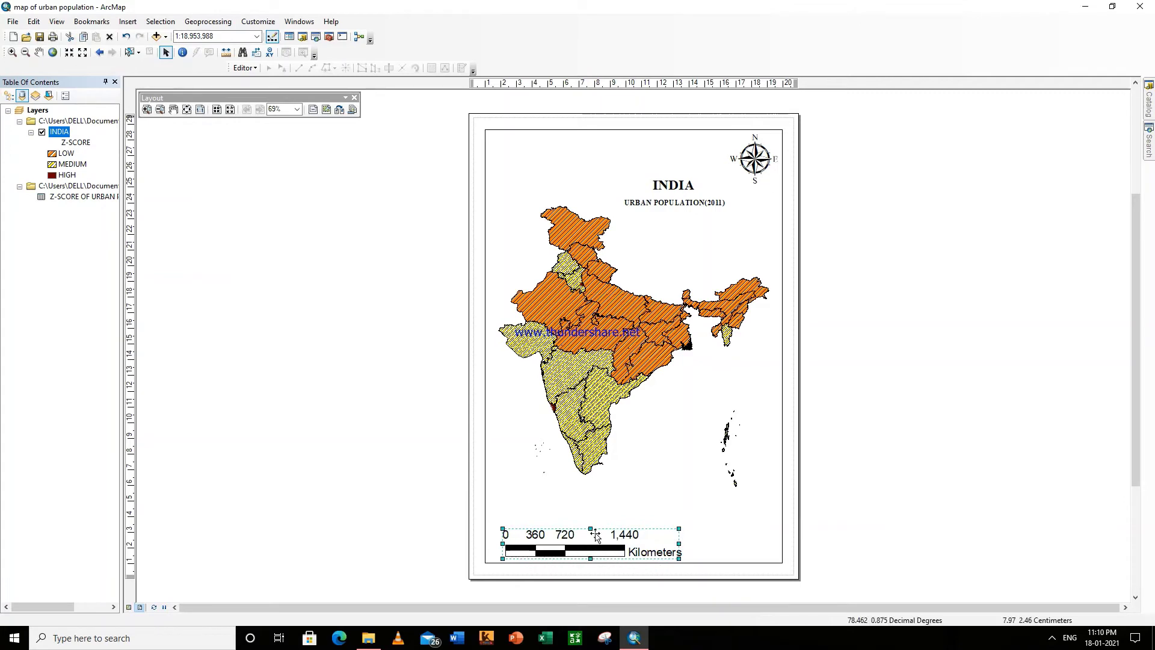
drag(589, 530, 592, 536)
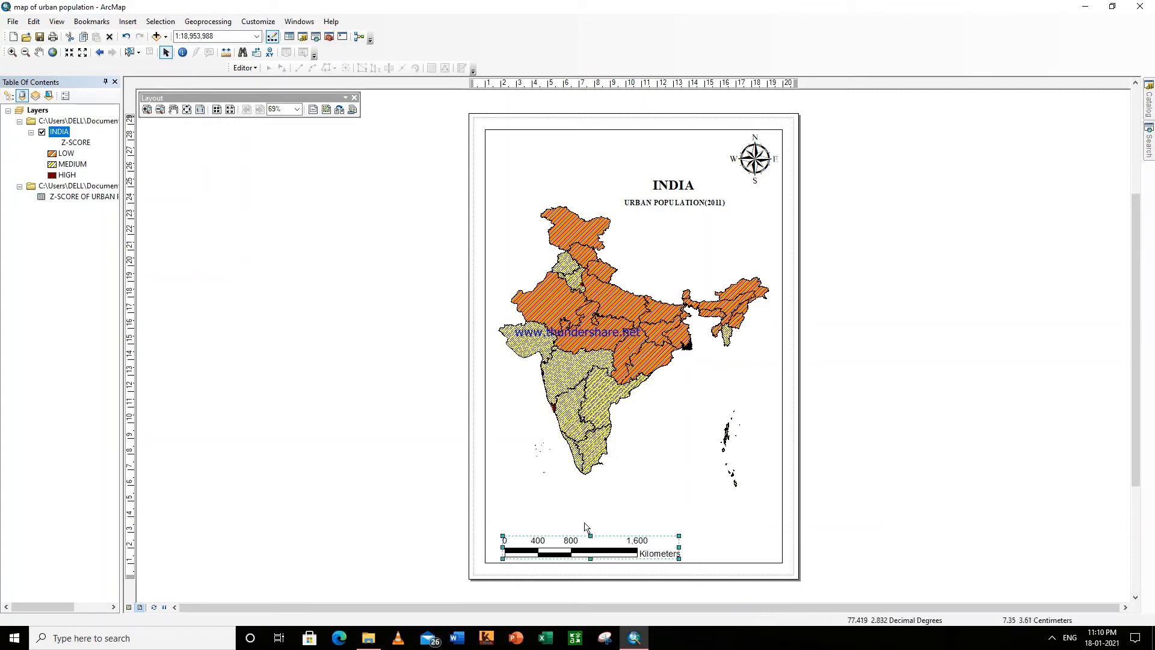
click(585, 526)
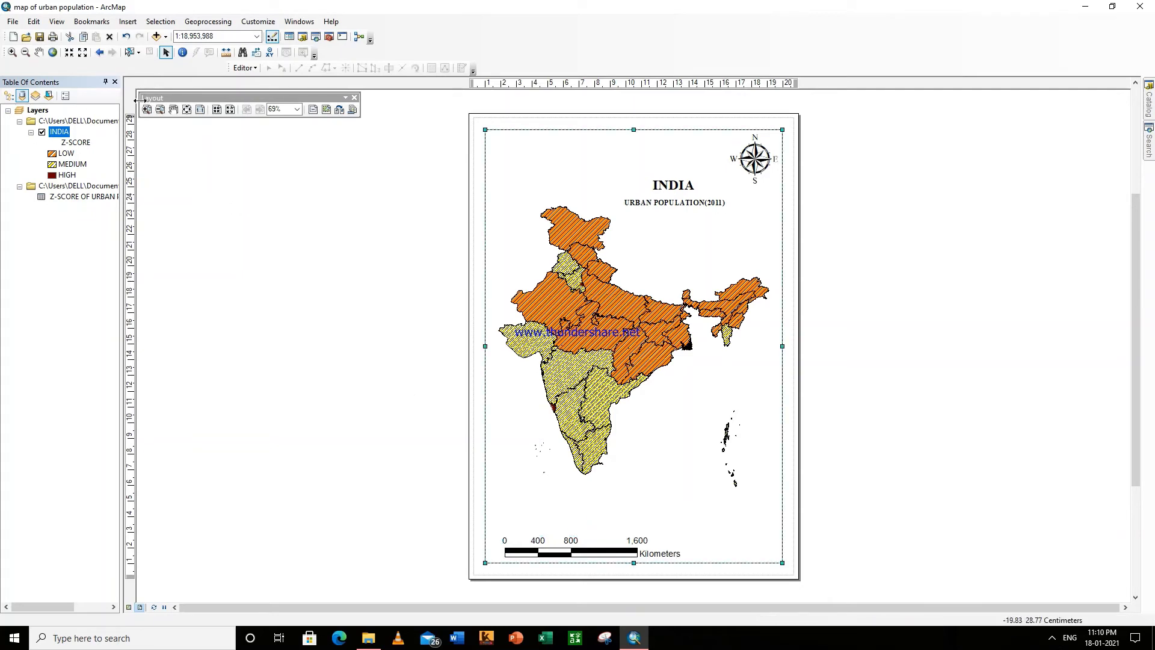
Step: Insert scale text in the Centimeters = Kilometers style on the layout page
click(128, 21)
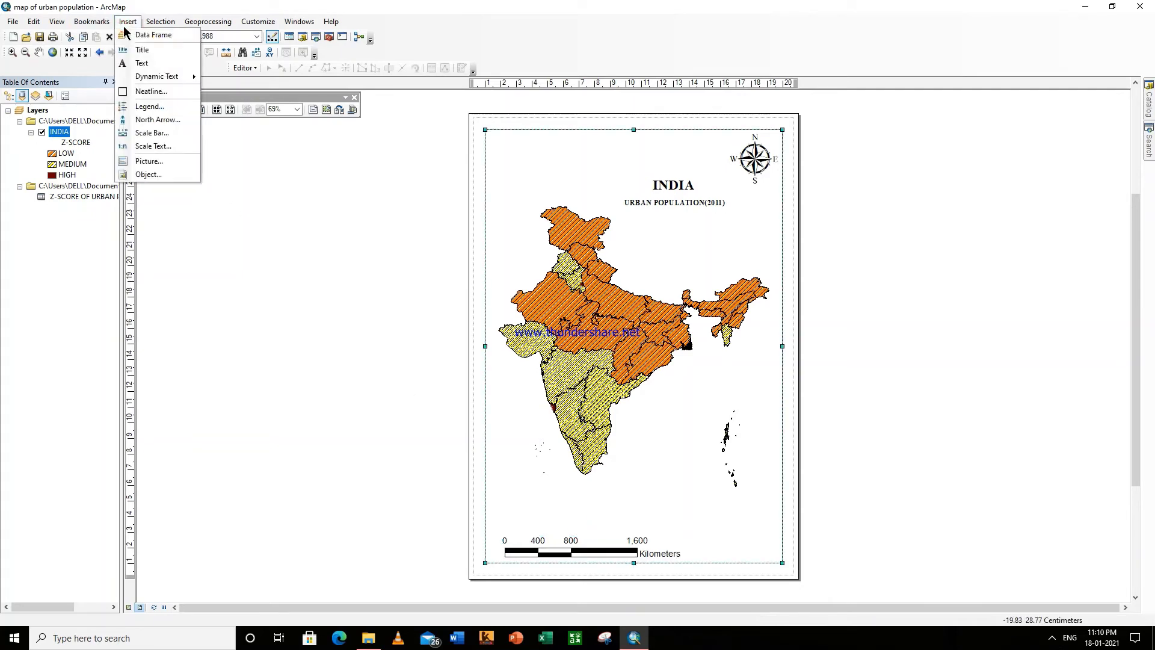
click(150, 147)
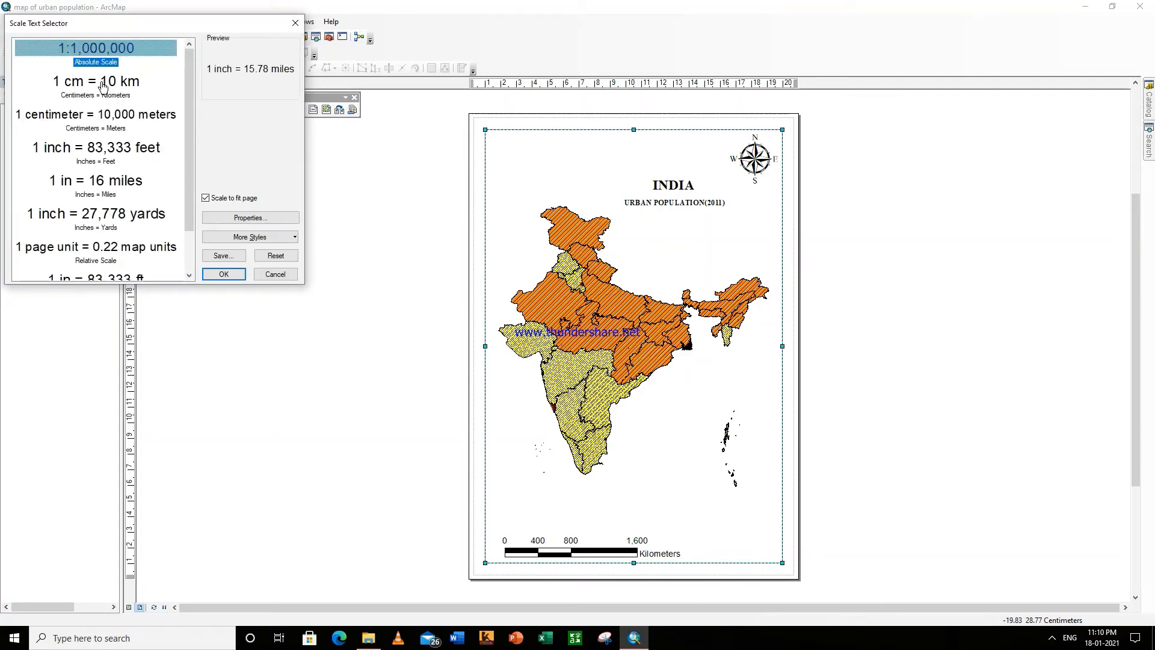
click(103, 87)
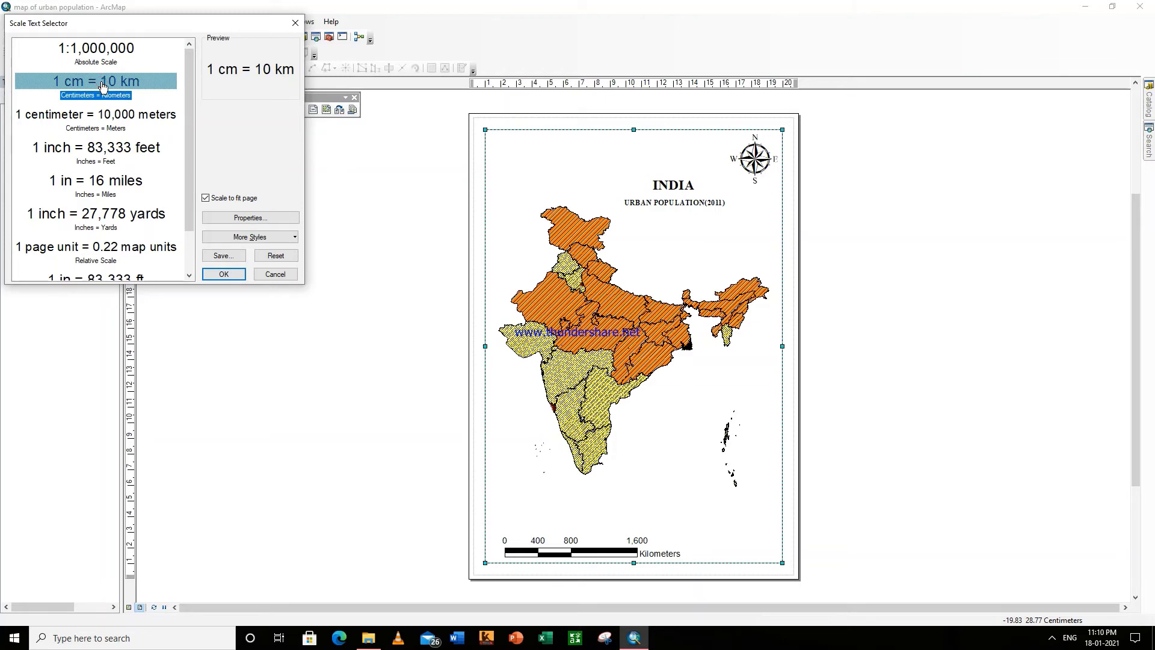
click(225, 274)
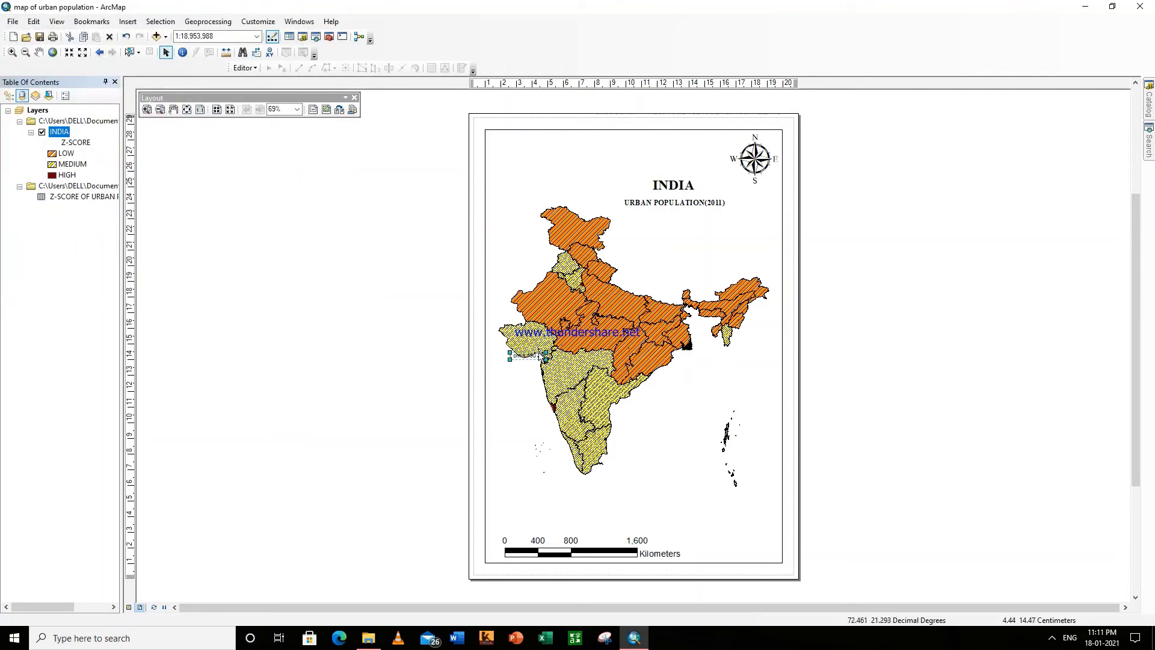
Step: Enlarge the scale text and position it just above the scale bar, roughly centered over the bar
drag(539, 358, 578, 520)
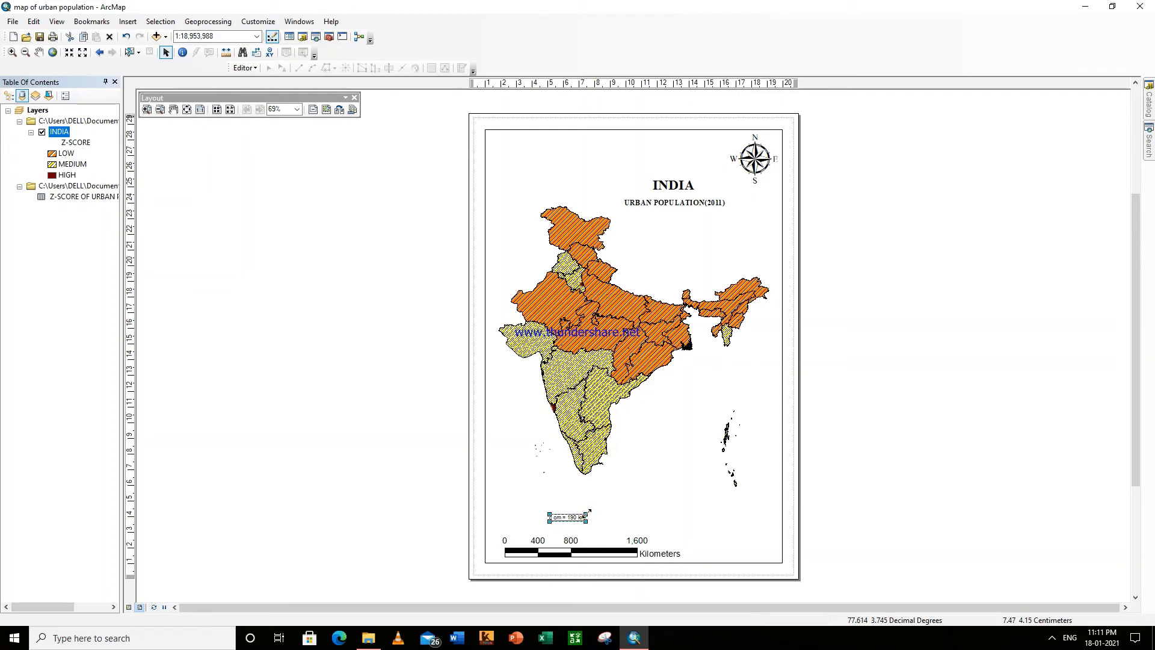
drag(587, 521, 646, 552)
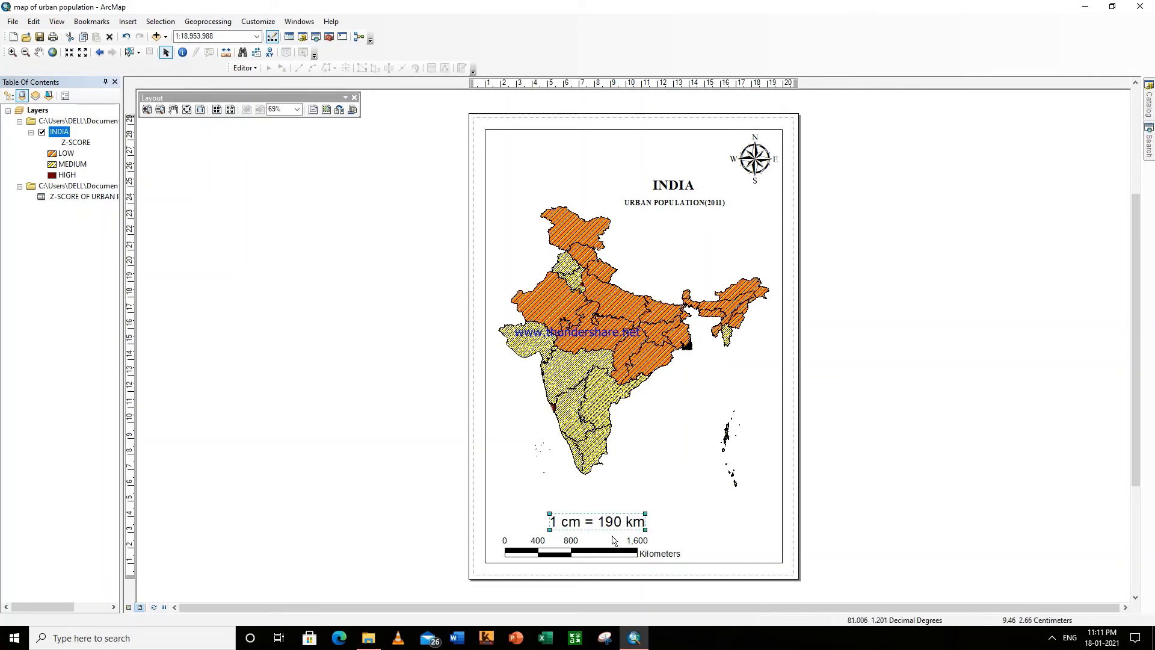
mouse_move(560, 516)
mouse_down()
mouse_move(537, 509)
mouse_move(557, 510)
mouse_up()
Step: Check the scale text's style, page units and map units in its properties
right_click(584, 519)
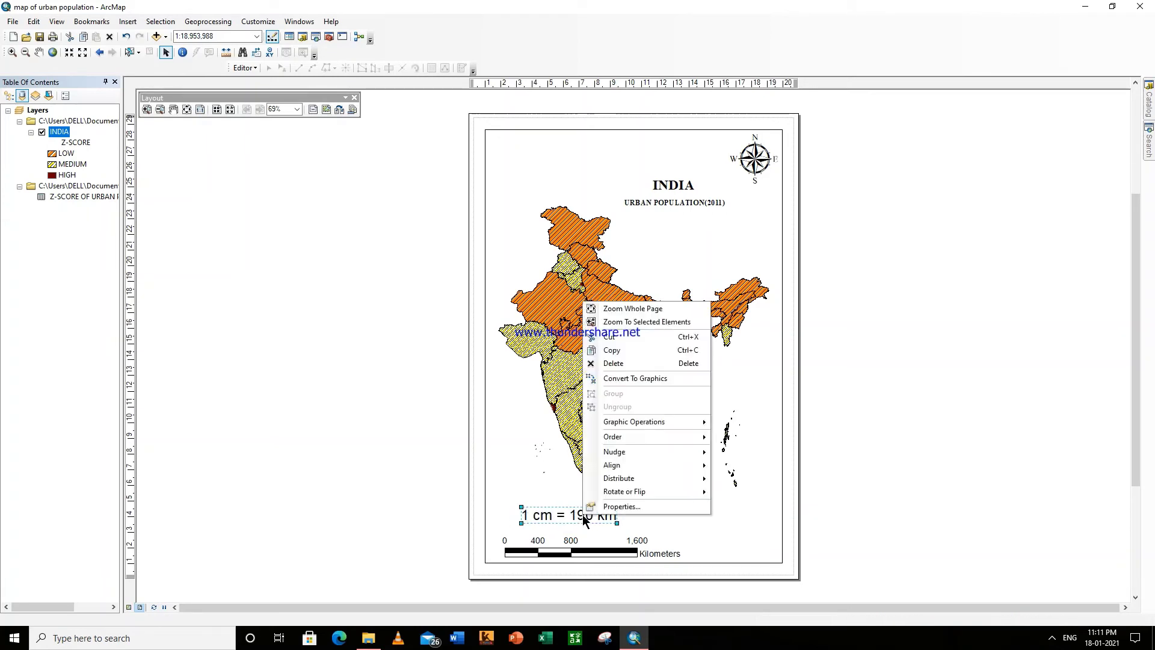
click(619, 503)
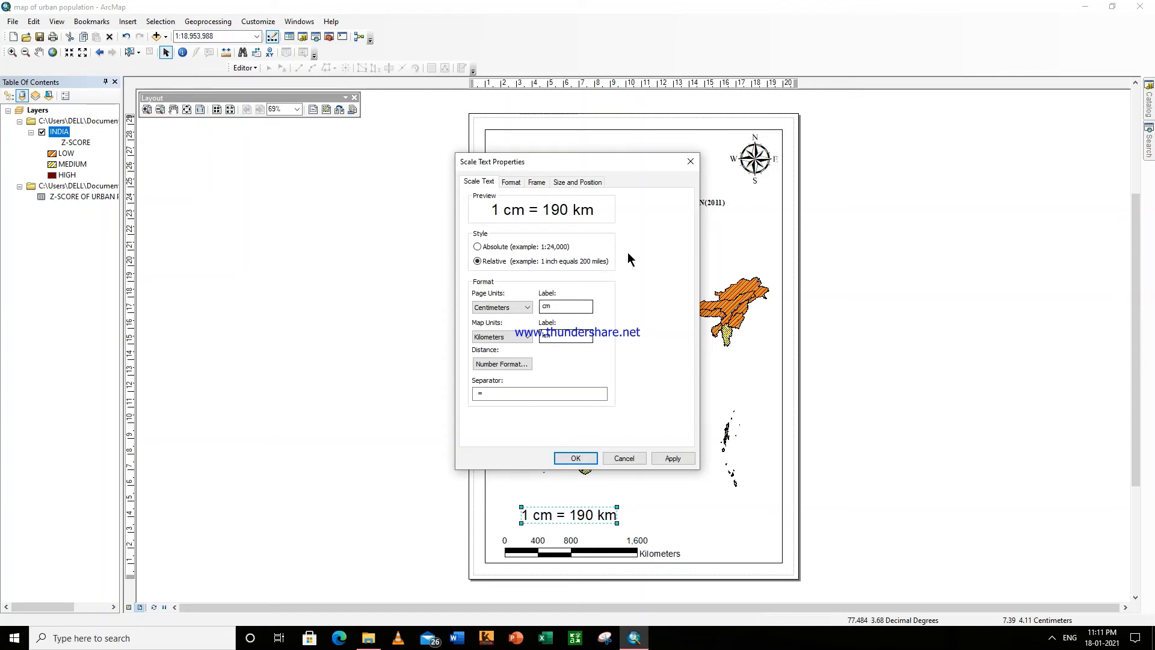
click(690, 162)
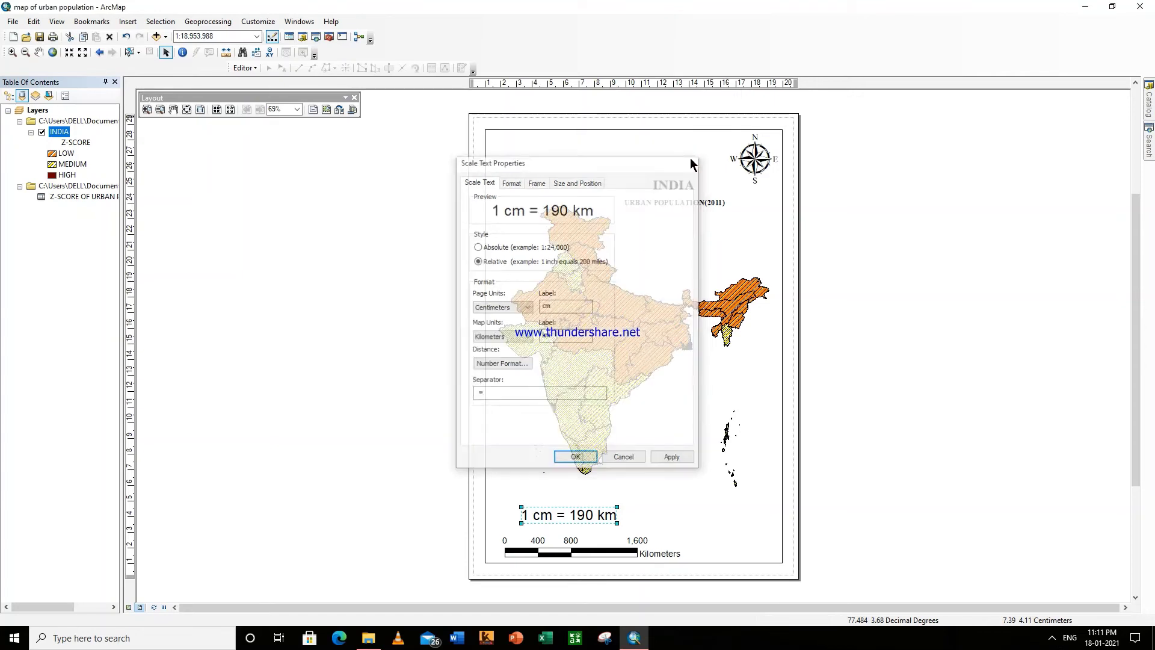
Step: Start a legend for the INDIA layer and set its title font to Times New Roman at size 18
click(702, 544)
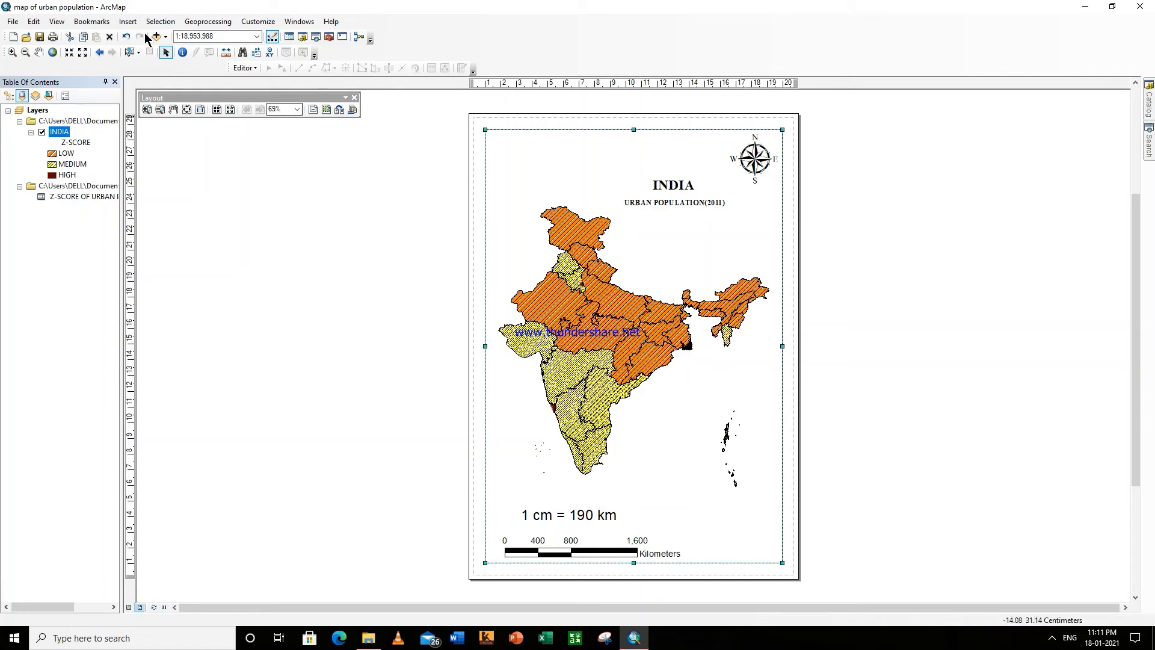
click(126, 22)
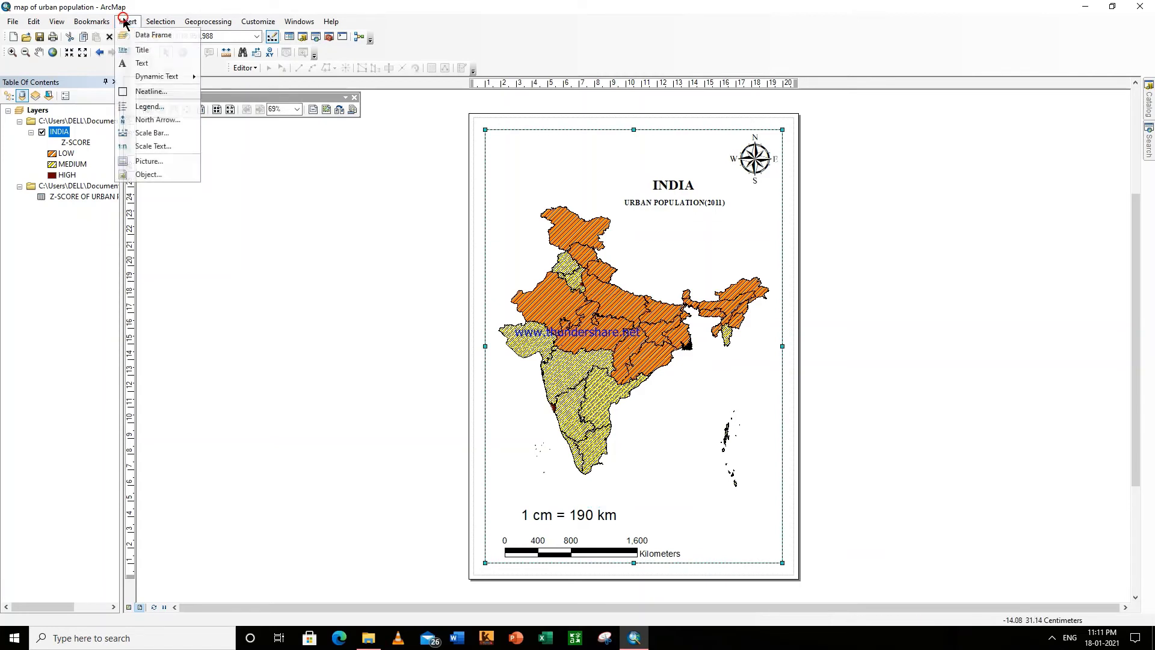
click(150, 106)
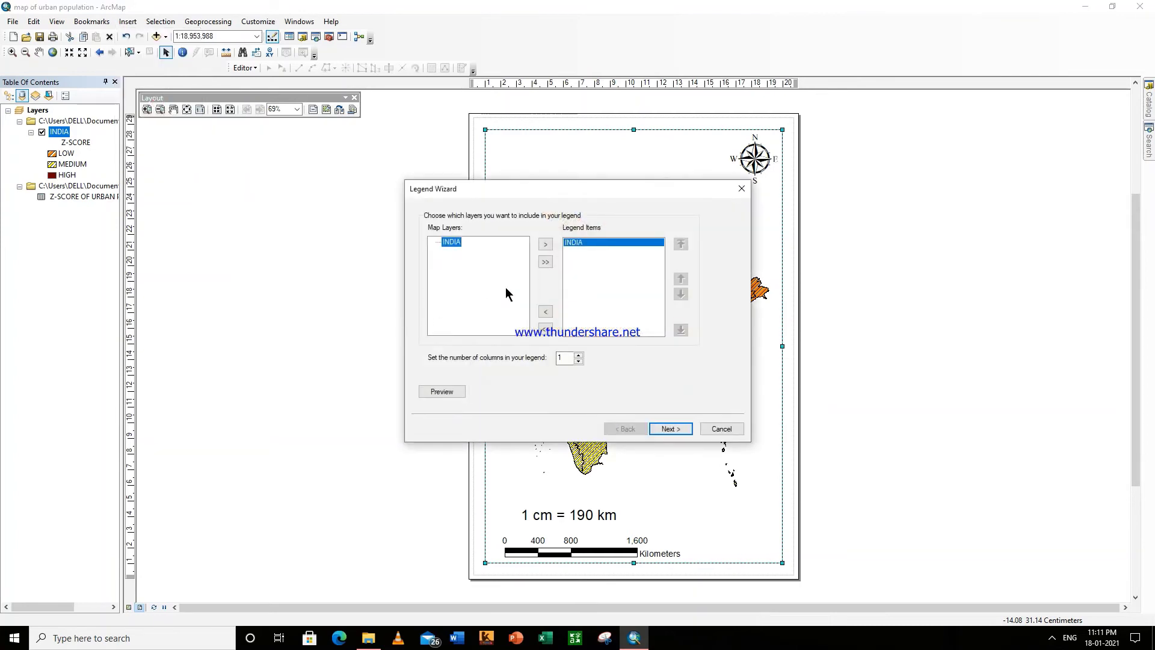
click(669, 430)
click(534, 347)
click(534, 347)
text(times)
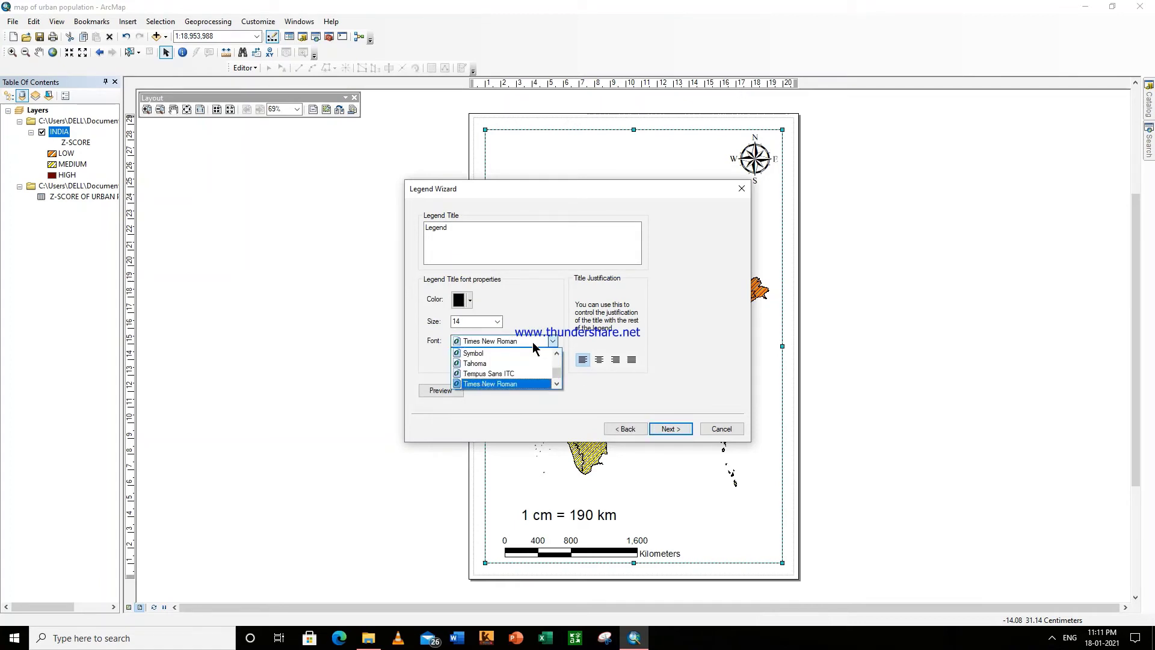
click(534, 347)
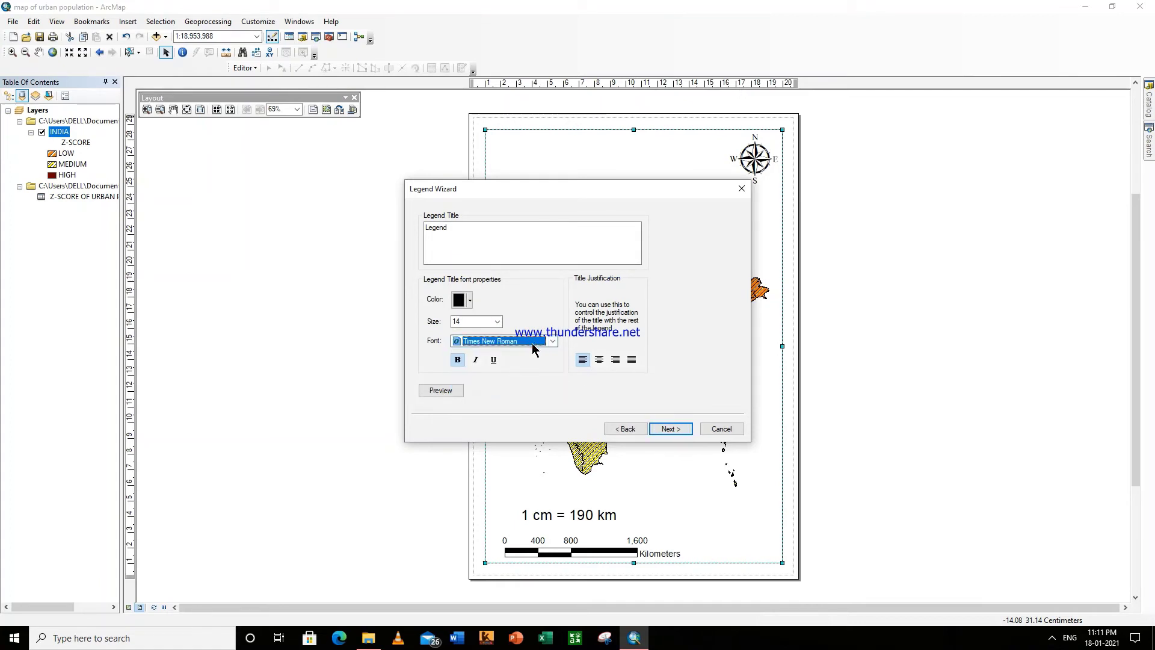
click(499, 324)
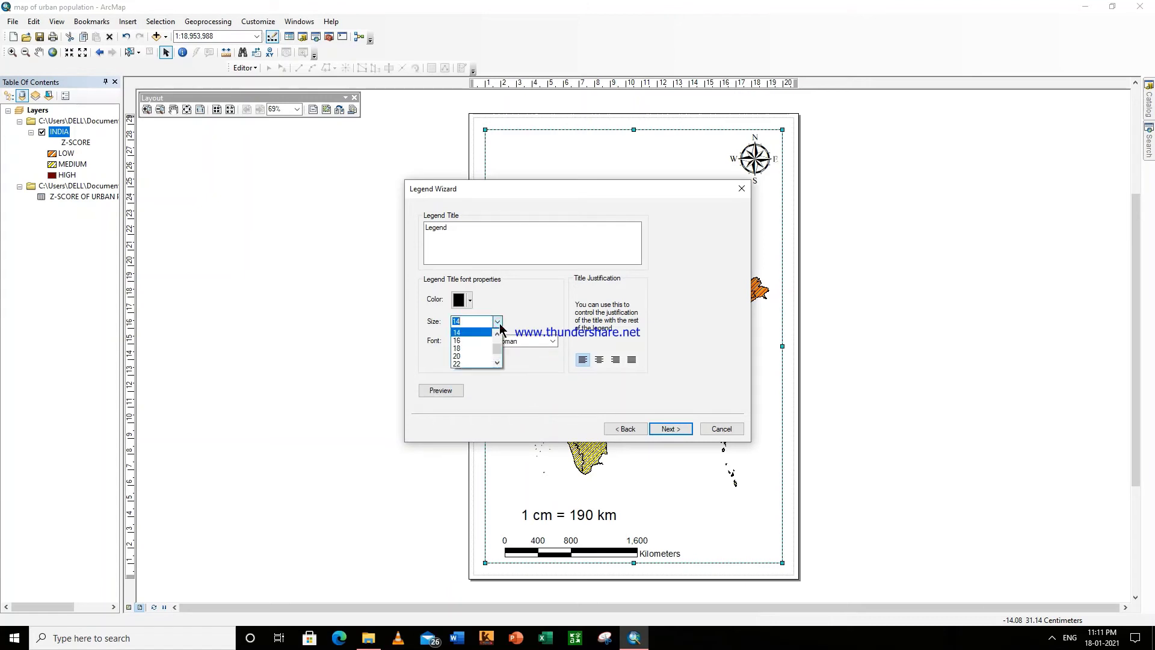
click(473, 348)
click(666, 430)
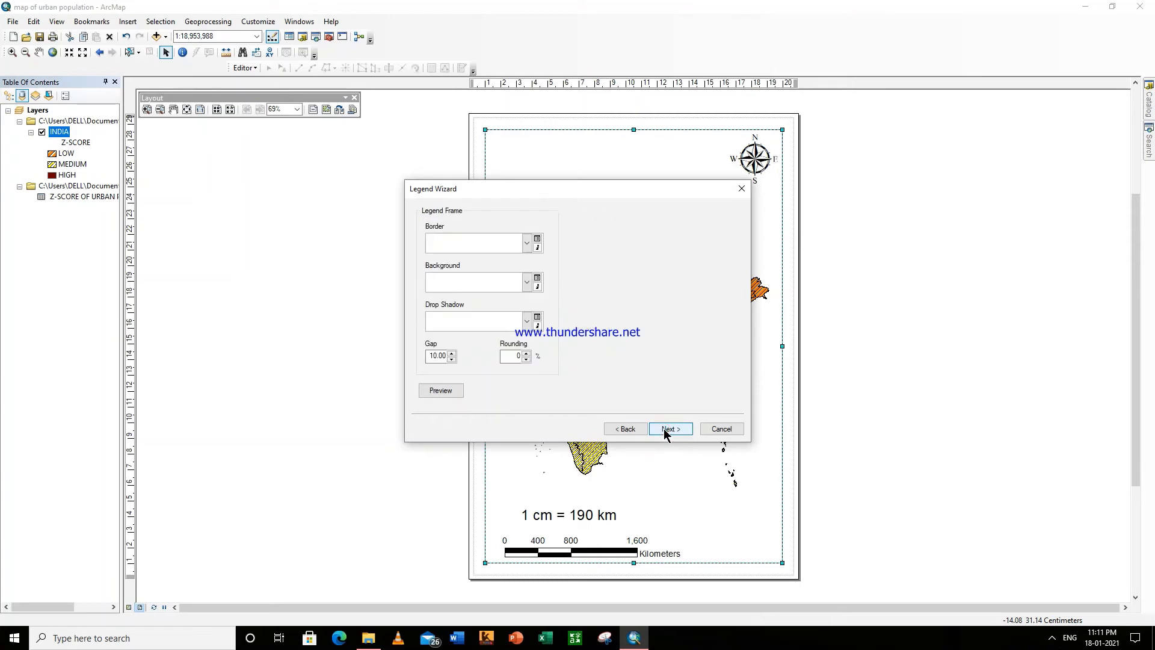
Step: Give the legend a 1.5 Point border, finish it with default patches and spacing, and place it in the map frame's lower-right corner
click(526, 244)
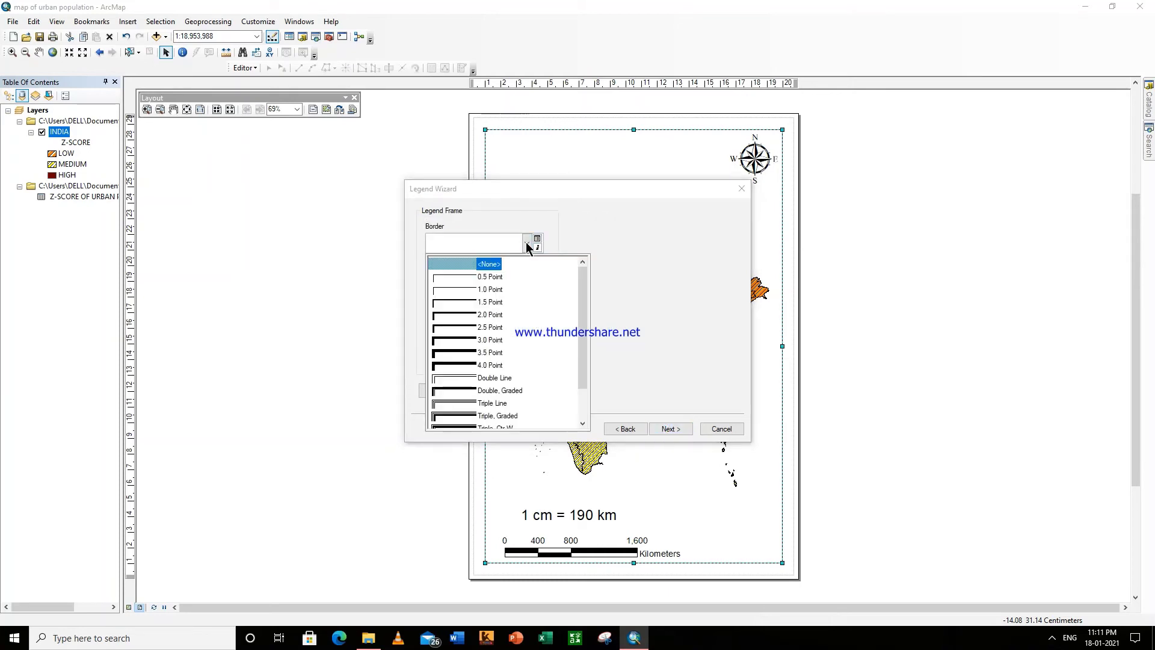
click(489, 302)
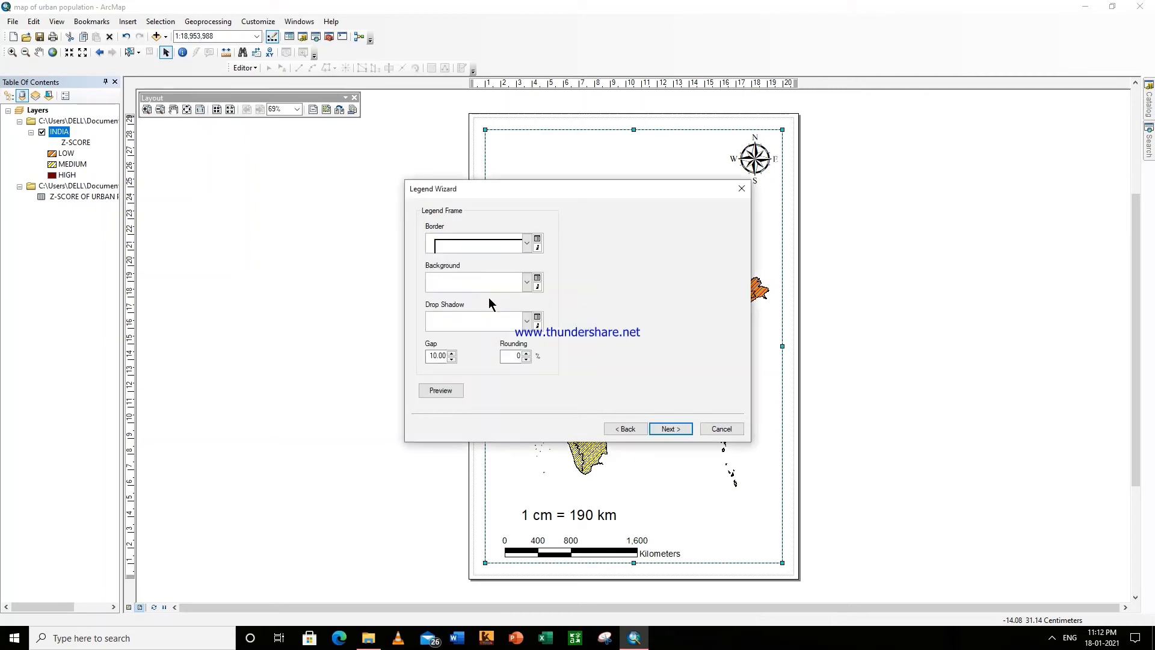
click(669, 430)
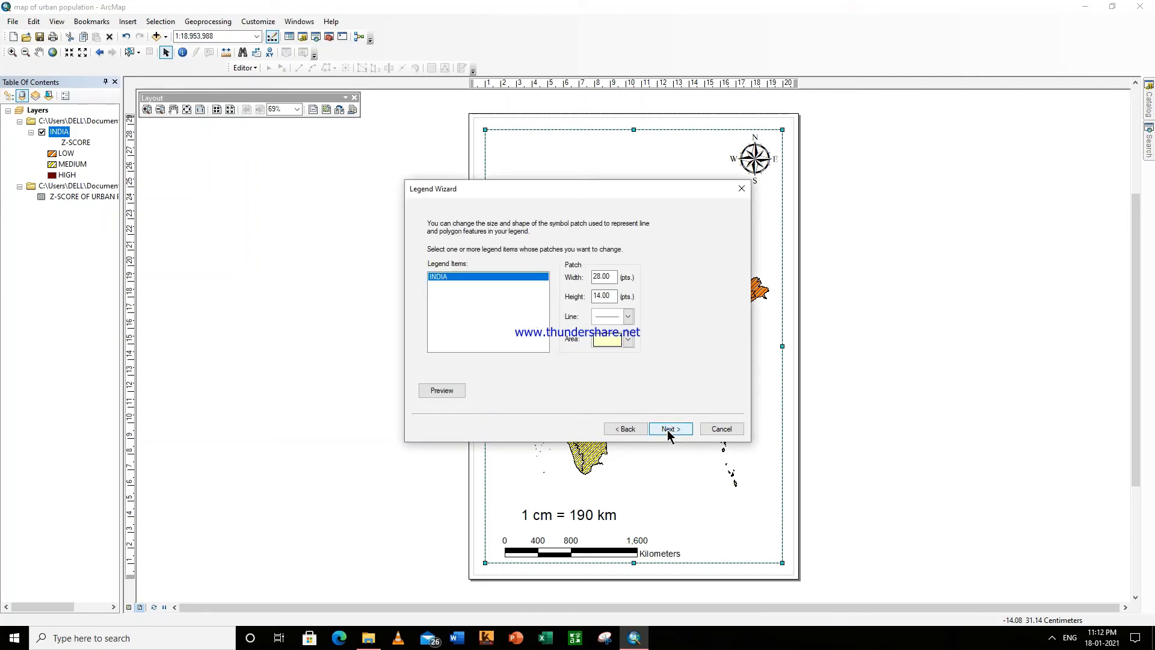
click(669, 430)
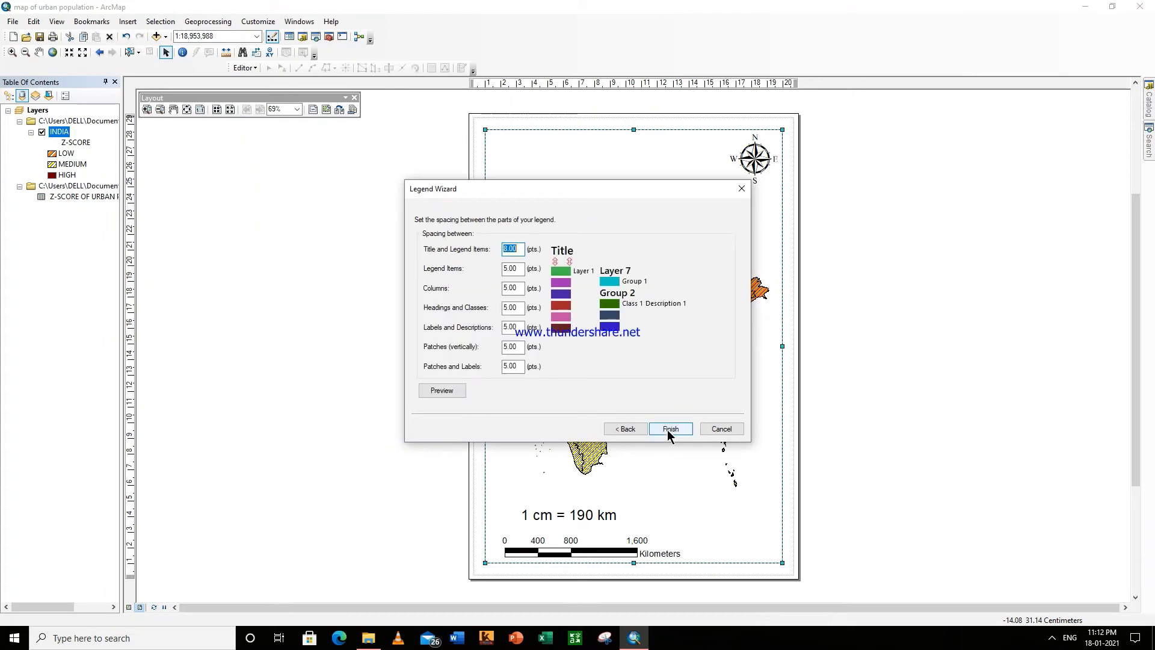
click(669, 429)
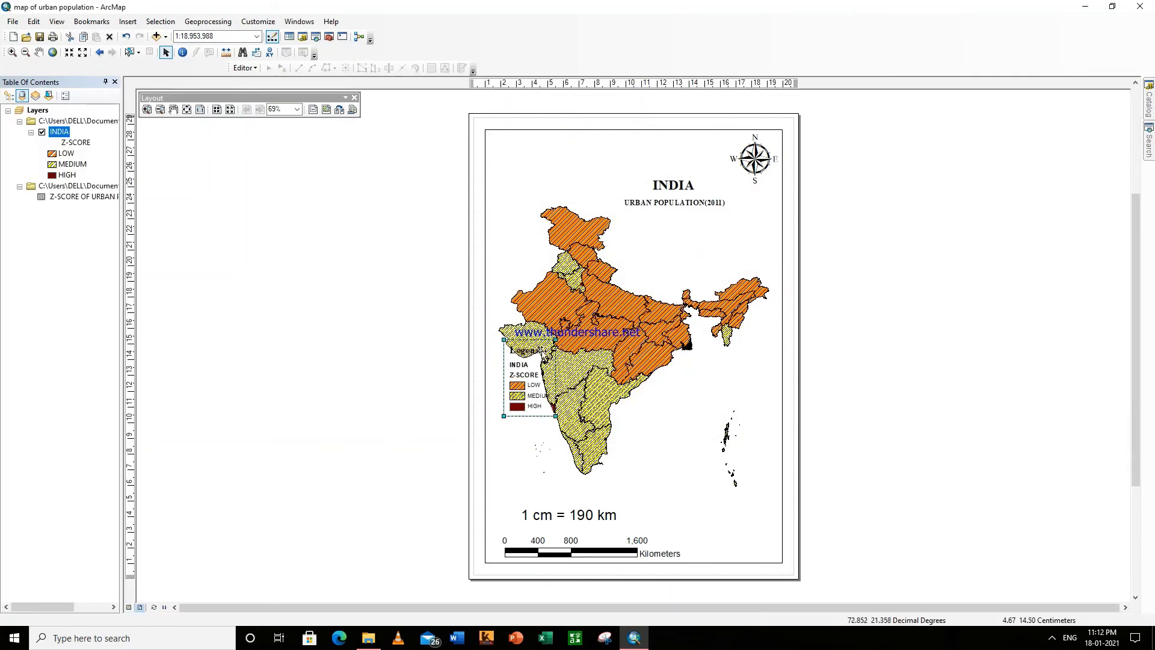
drag(535, 343, 742, 486)
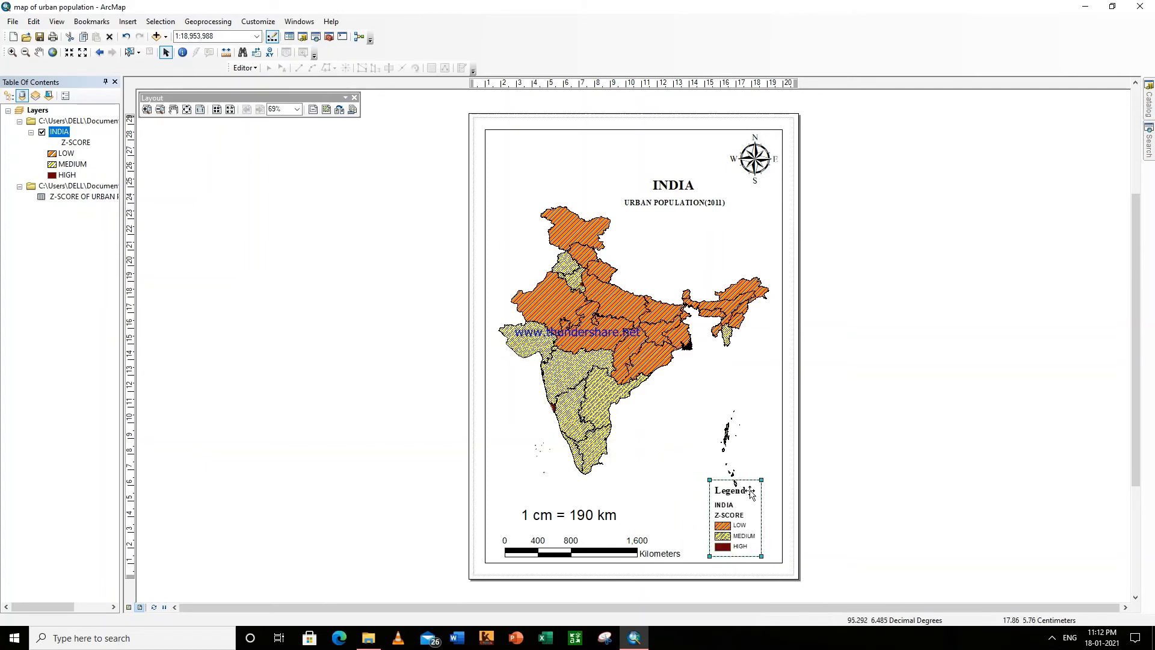
click(777, 518)
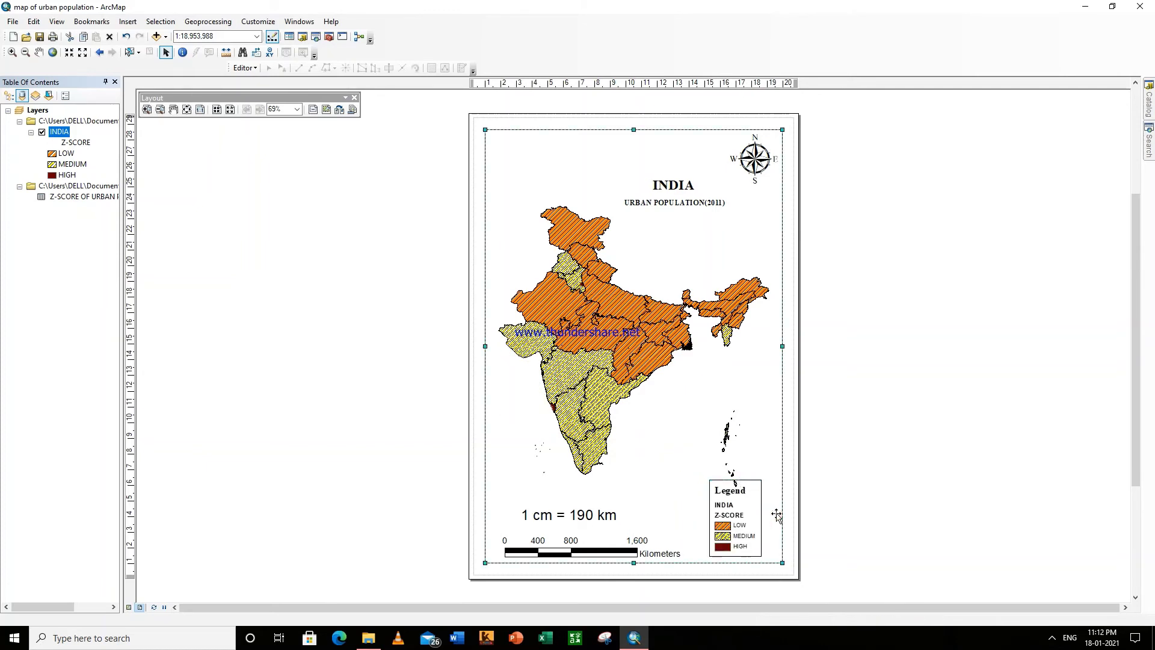
right_click(730, 515)
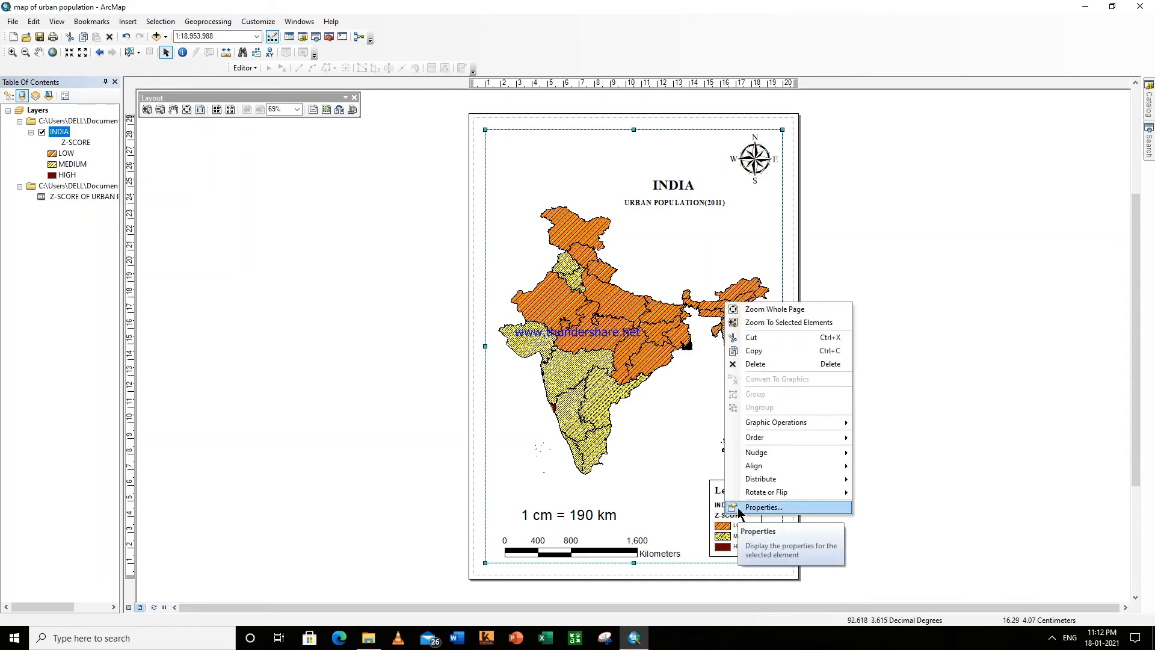
click(764, 507)
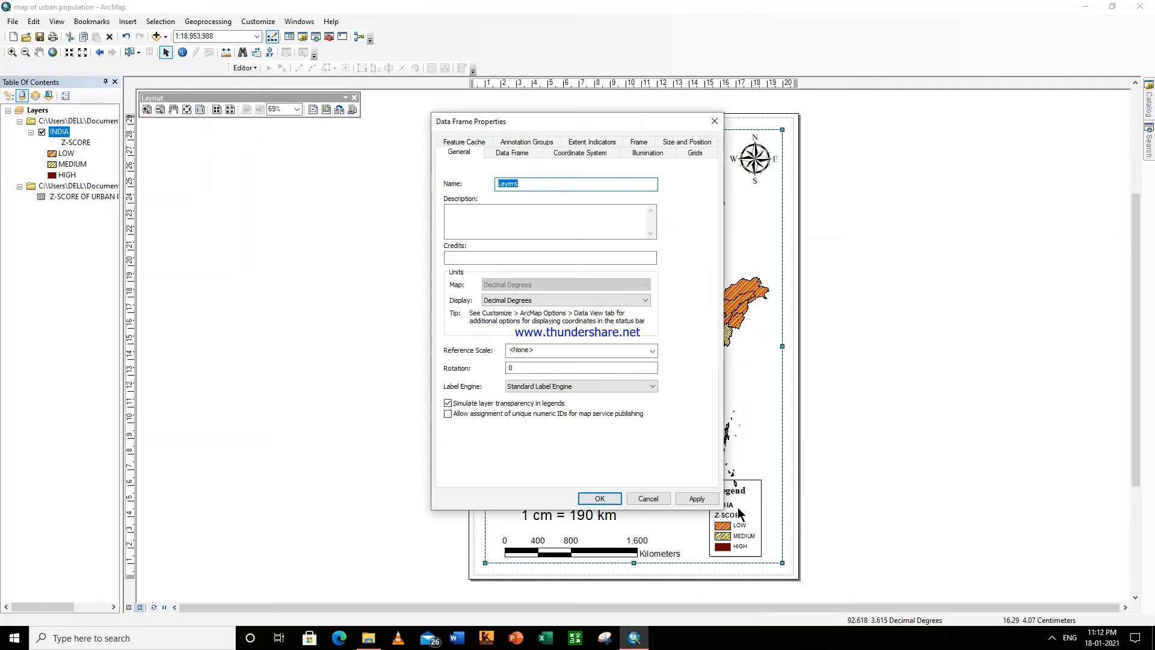
click(714, 121)
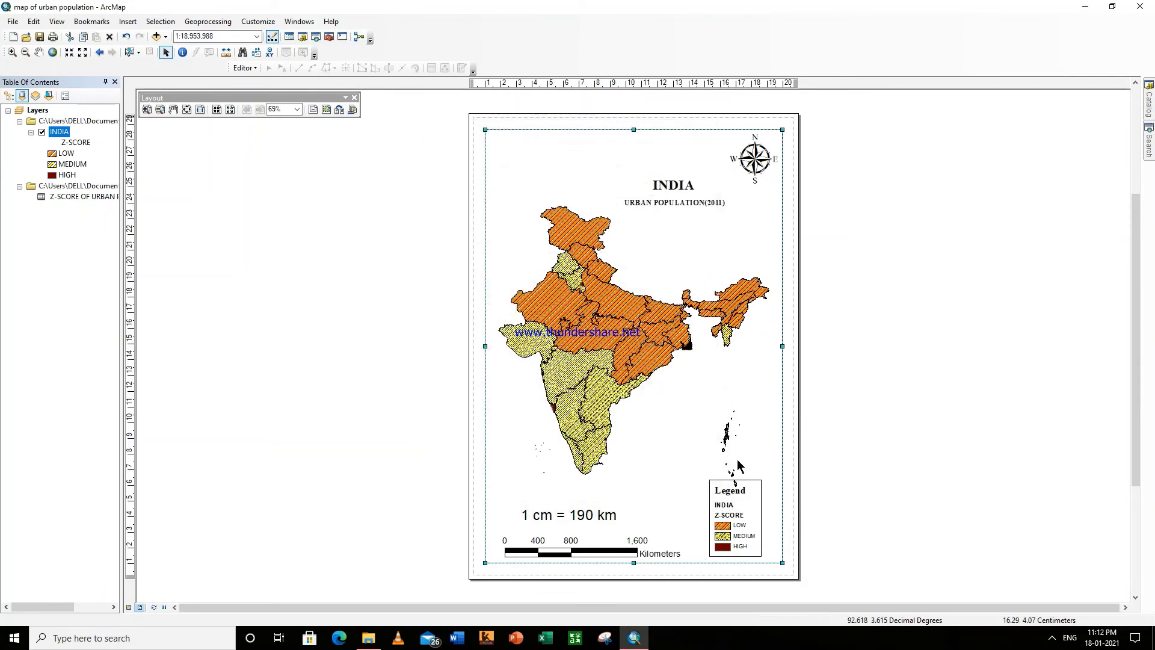
right_click(741, 505)
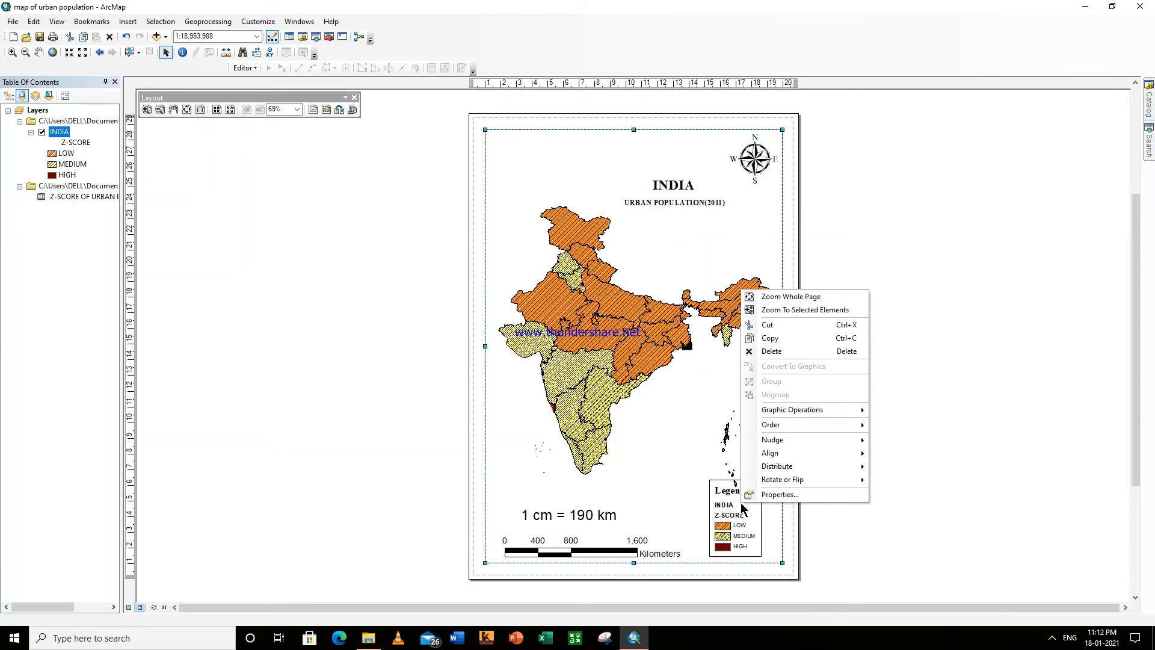
Step: Convert the legend in the map frame's lower-right corner to graphics
click(742, 504)
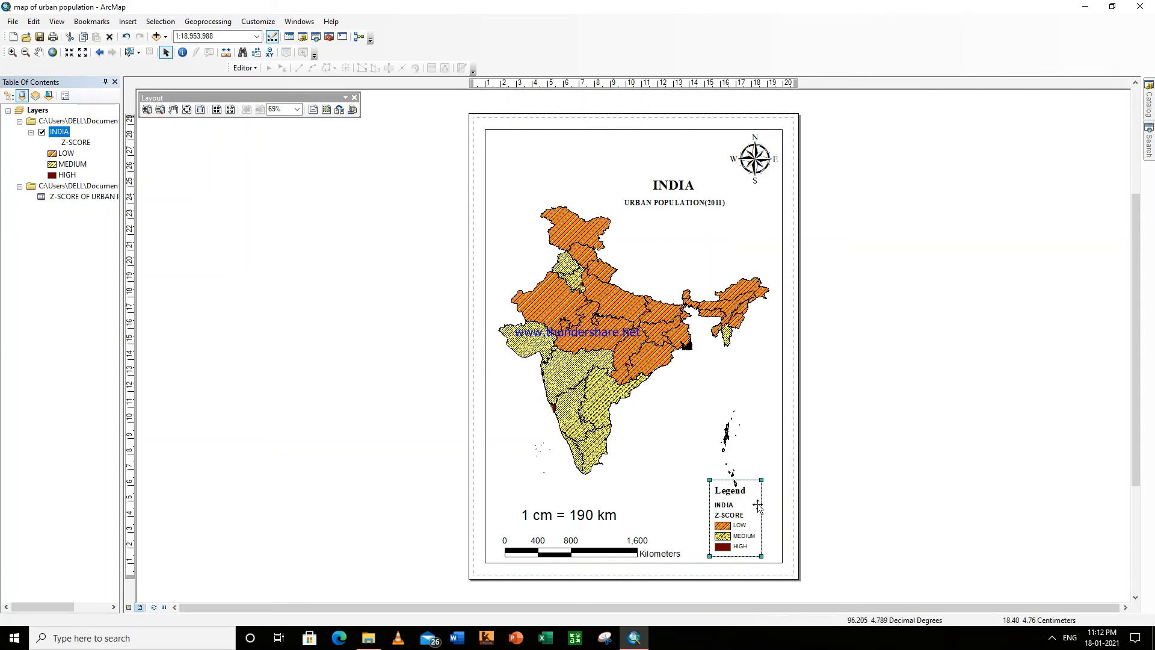
right_click(756, 497)
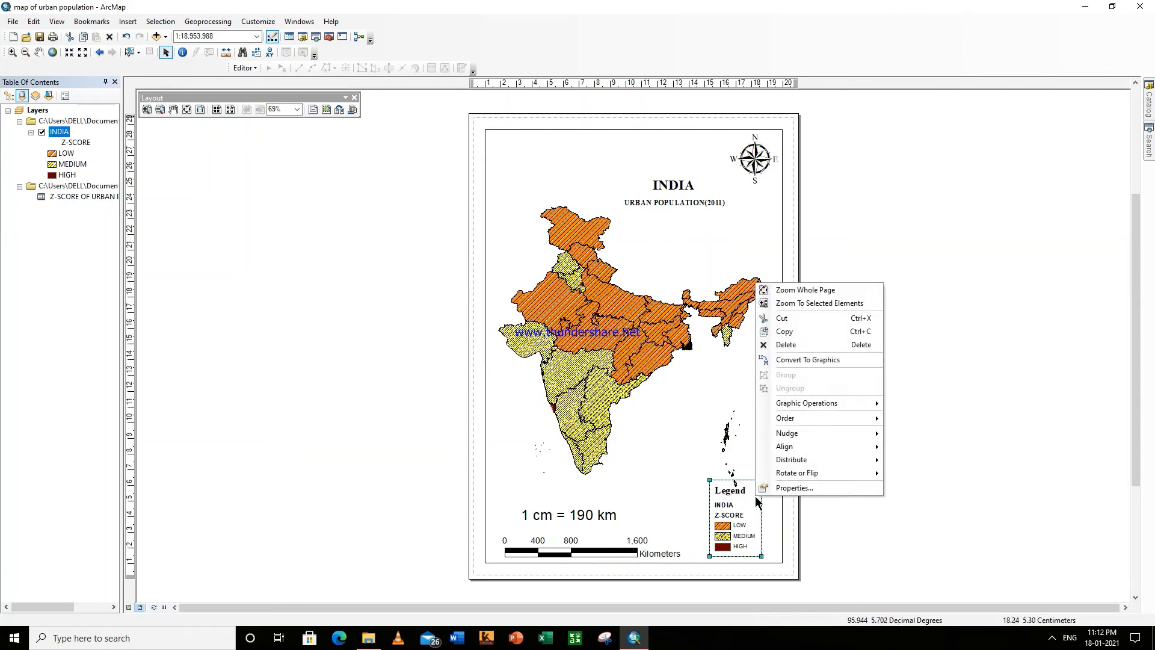
click(786, 358)
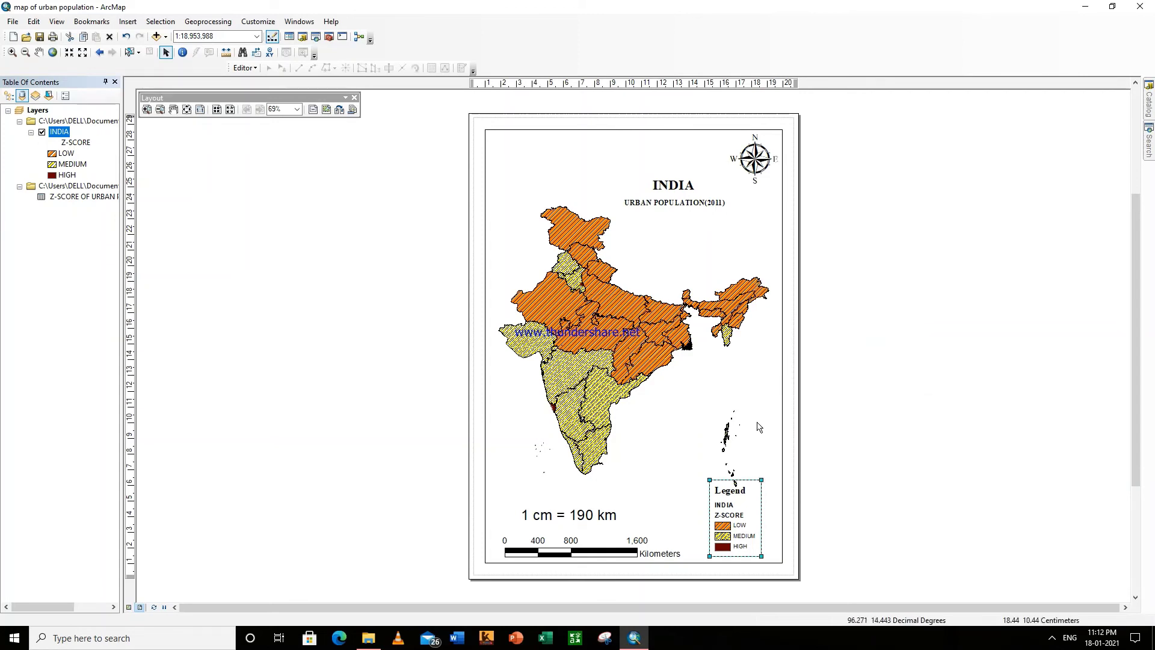
right_click(752, 501)
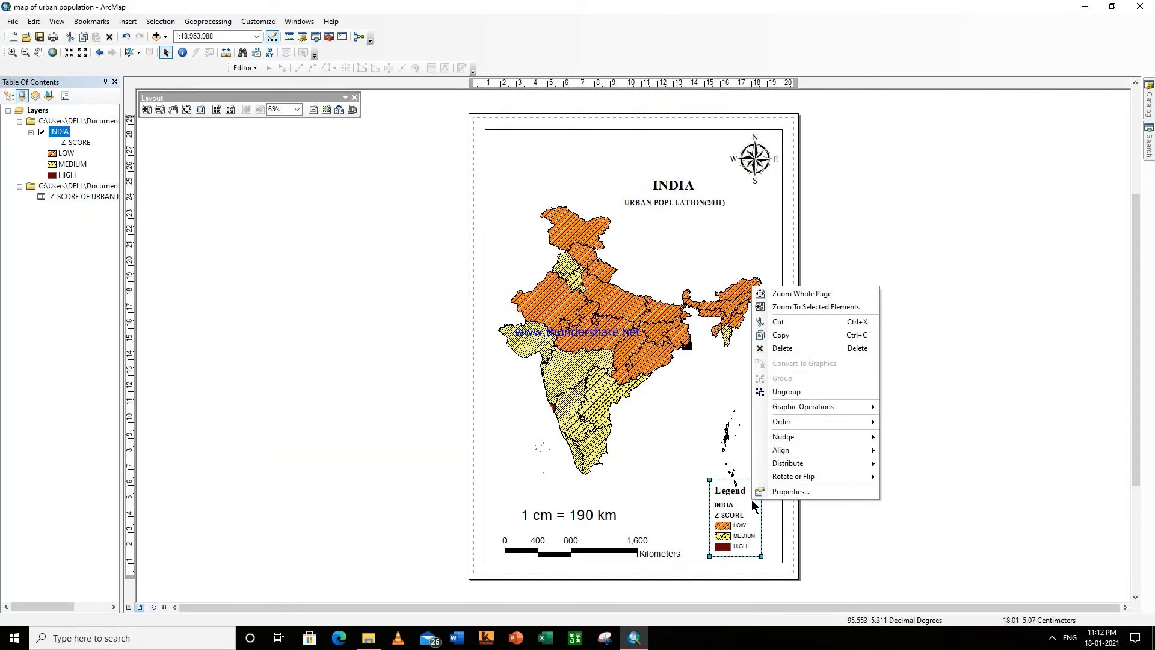
key(Up)
key(Return)
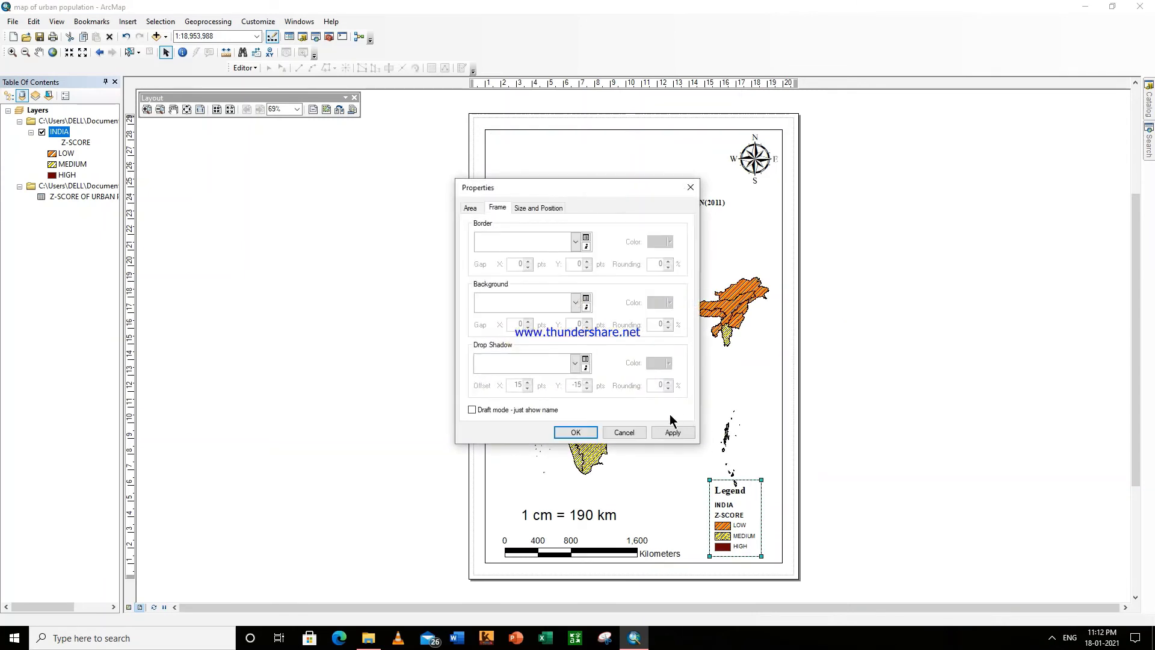
click(626, 432)
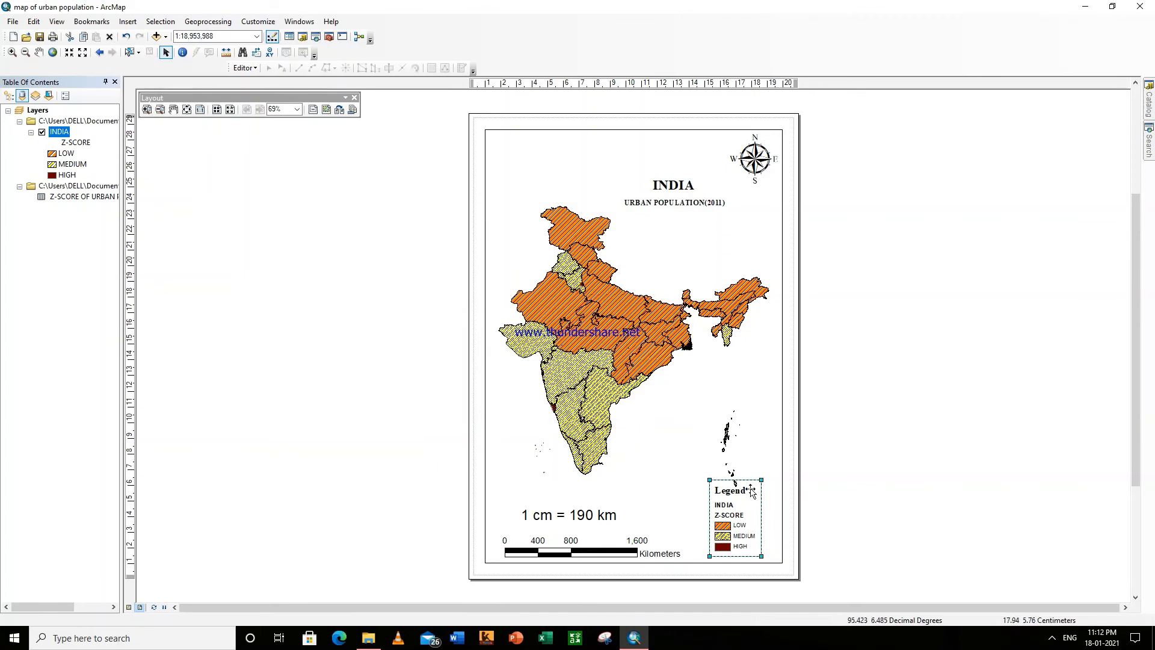
Step: Ungroup the legend graphics and delete the INDIA and Z-SCORE headings
right_click(752, 492)
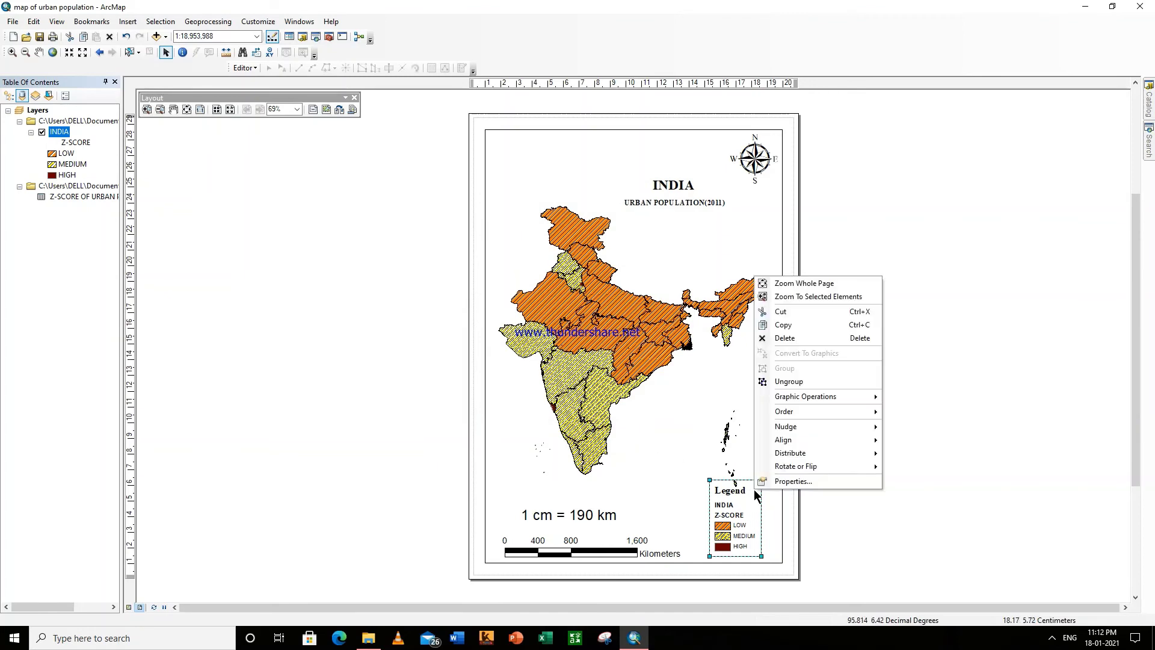
click(788, 382)
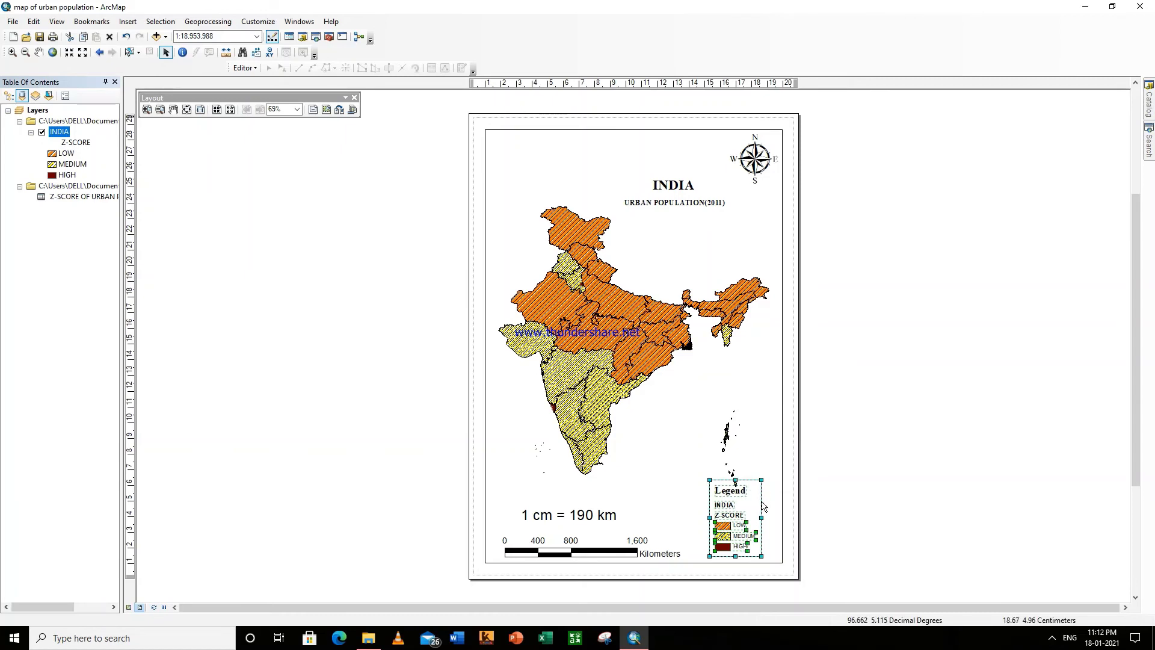
key(ctrl+z)
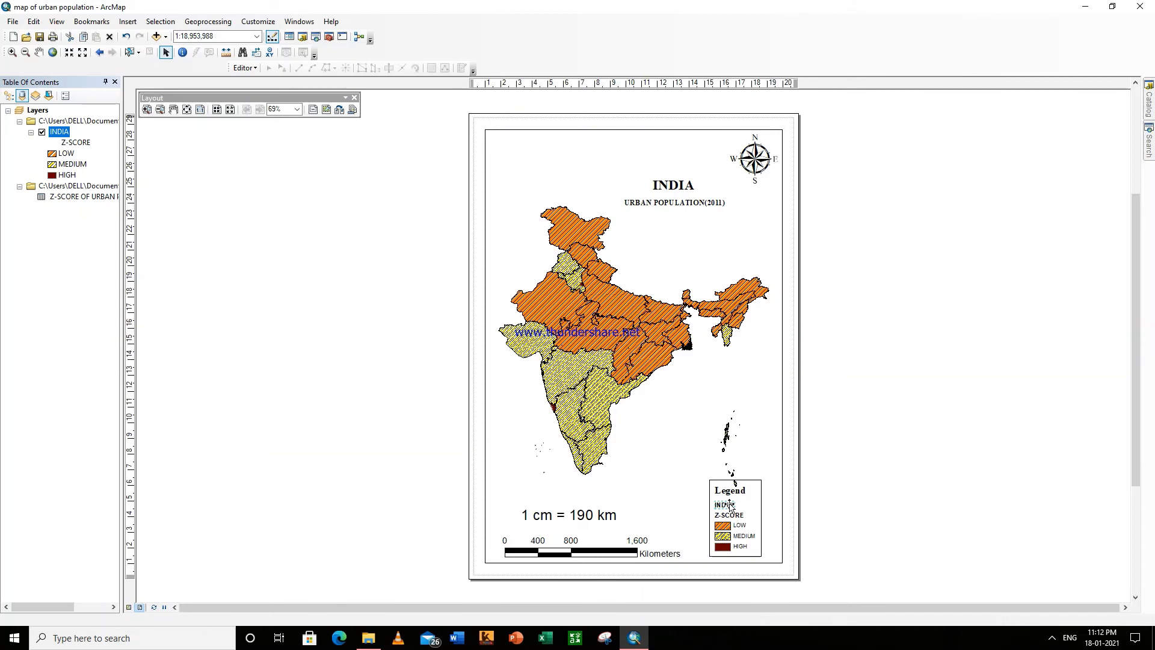
key(Delete)
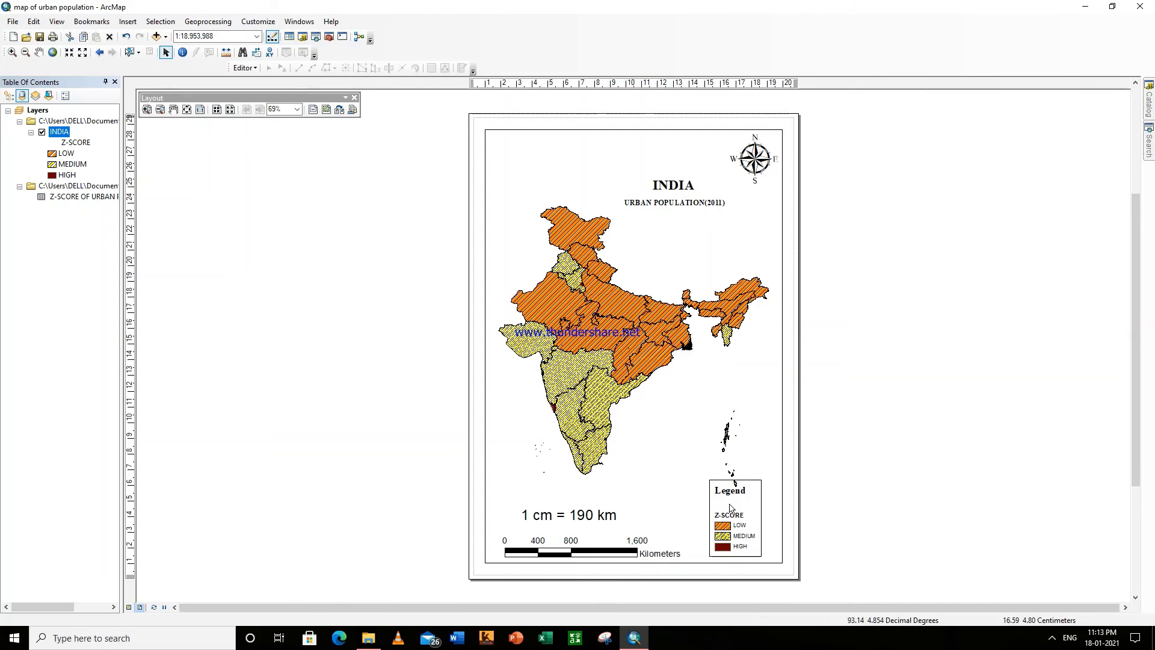
click(726, 516)
click(726, 517)
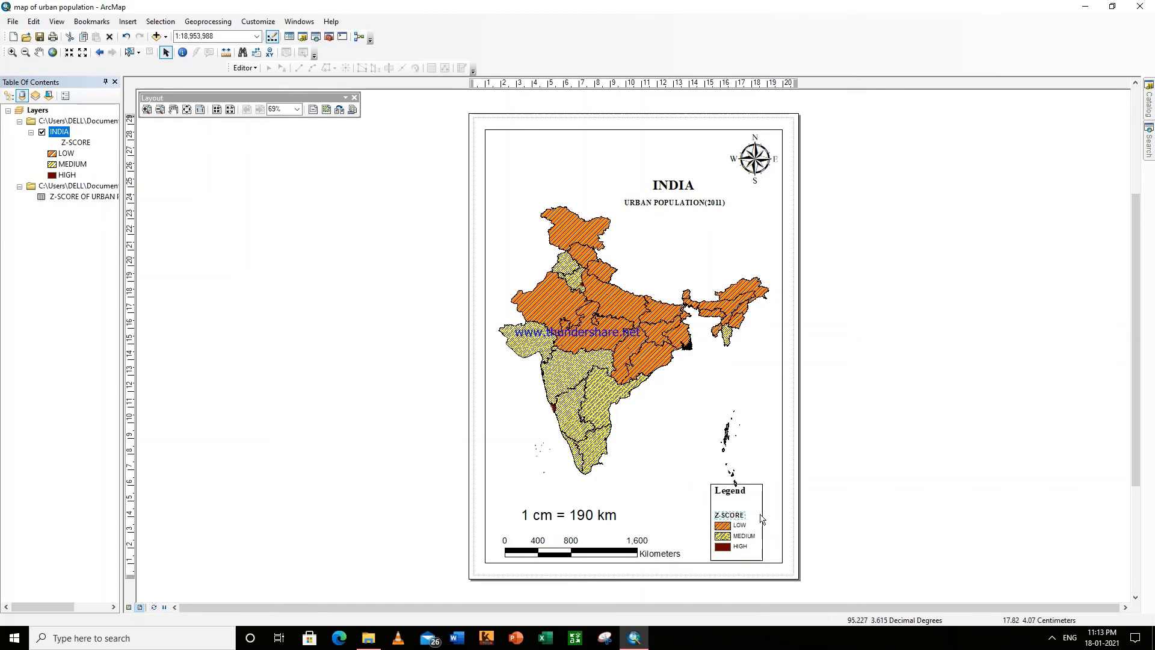
key(Delete)
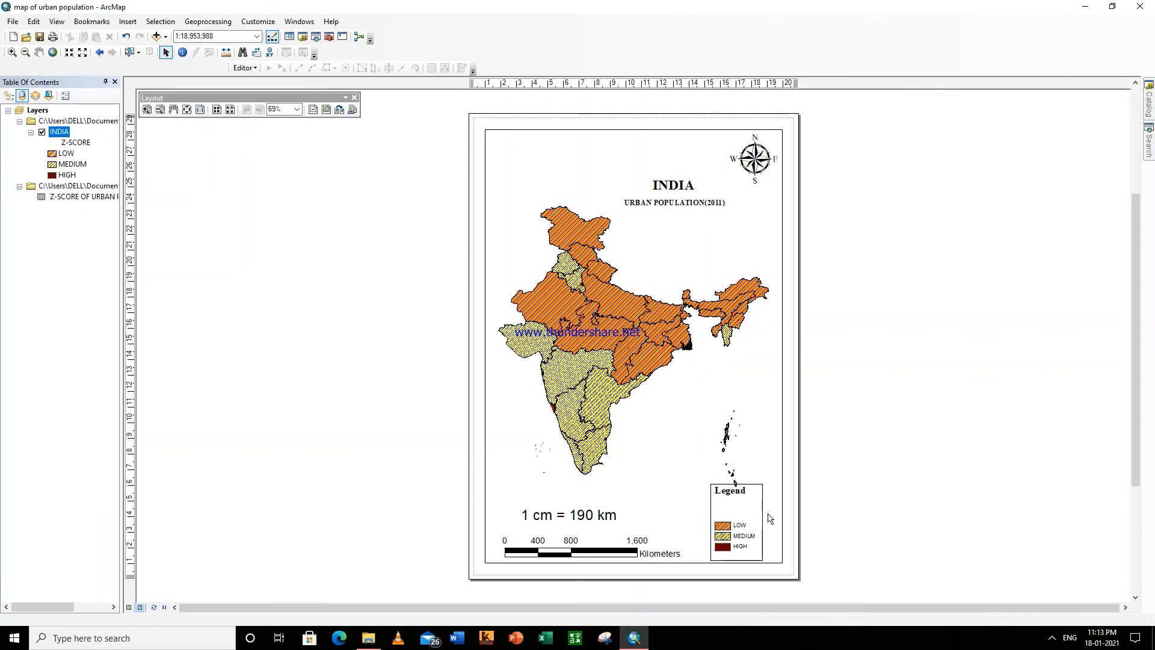
Step: Move the Legend title out of the border box to just above it
click(731, 493)
click(730, 493)
drag(729, 492, 732, 474)
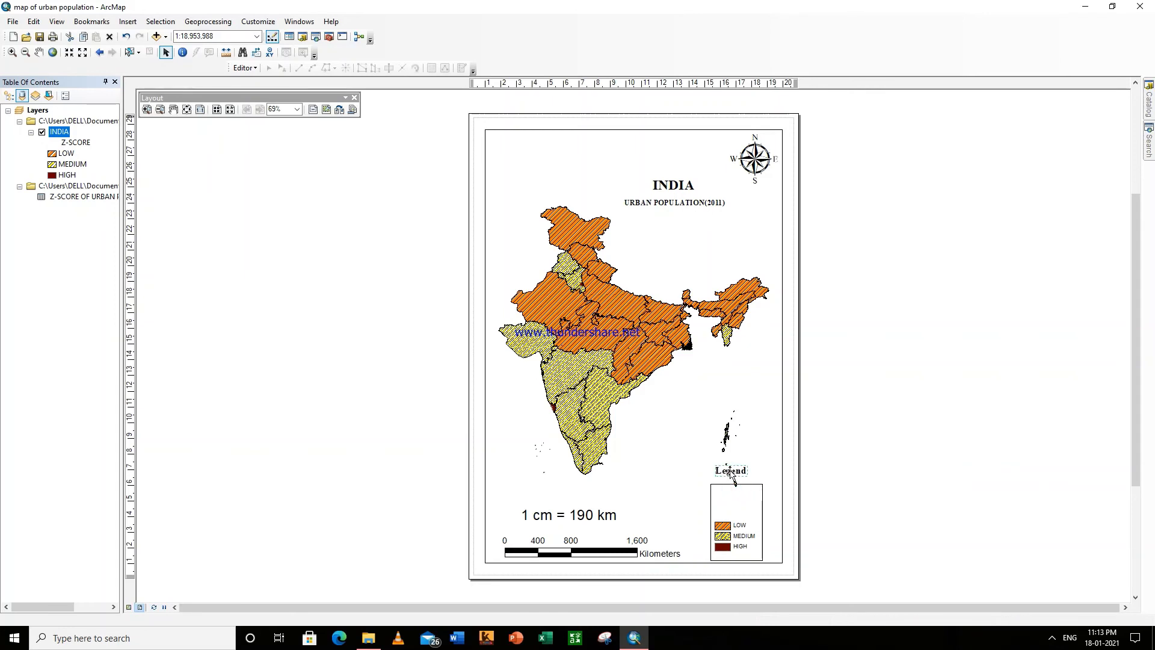
Step: Shorten the legend's border box and fit it around the LOW, MEDIUM and HIGH entries
click(735, 484)
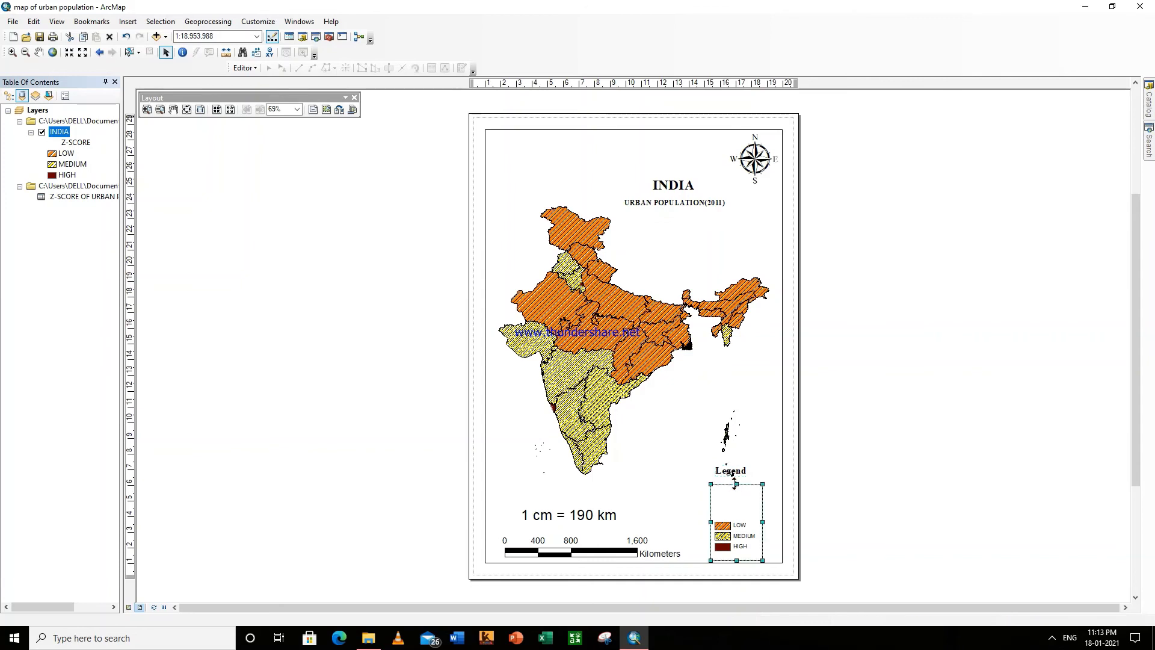
drag(737, 485, 759, 493)
click(738, 533)
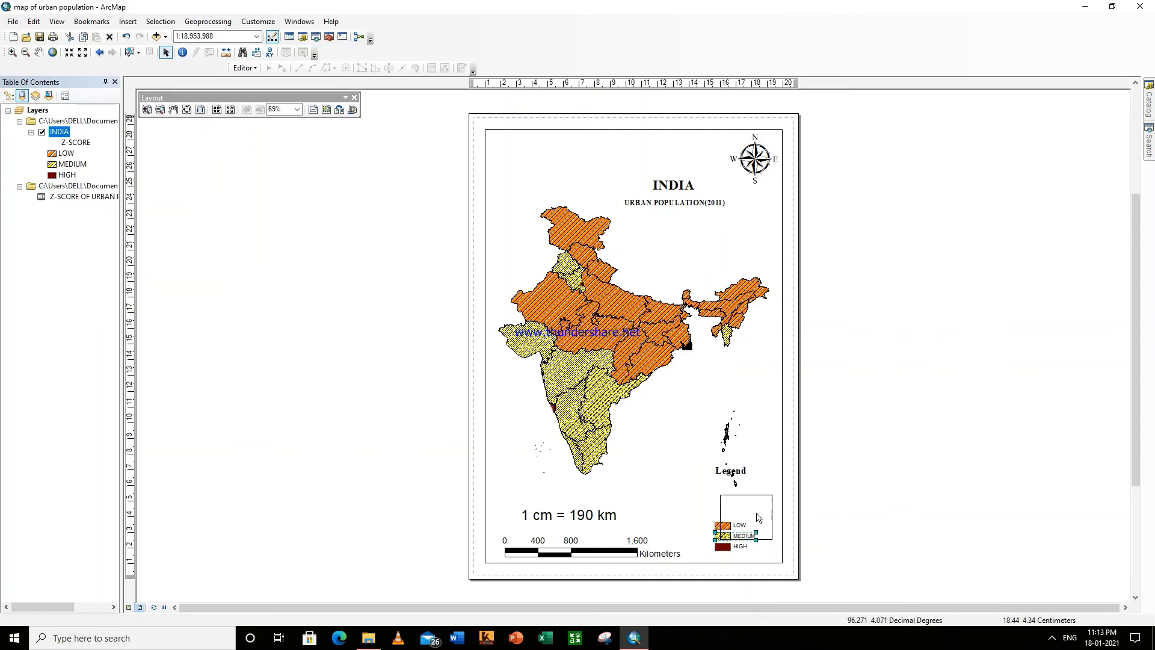
key(ctrl+z)
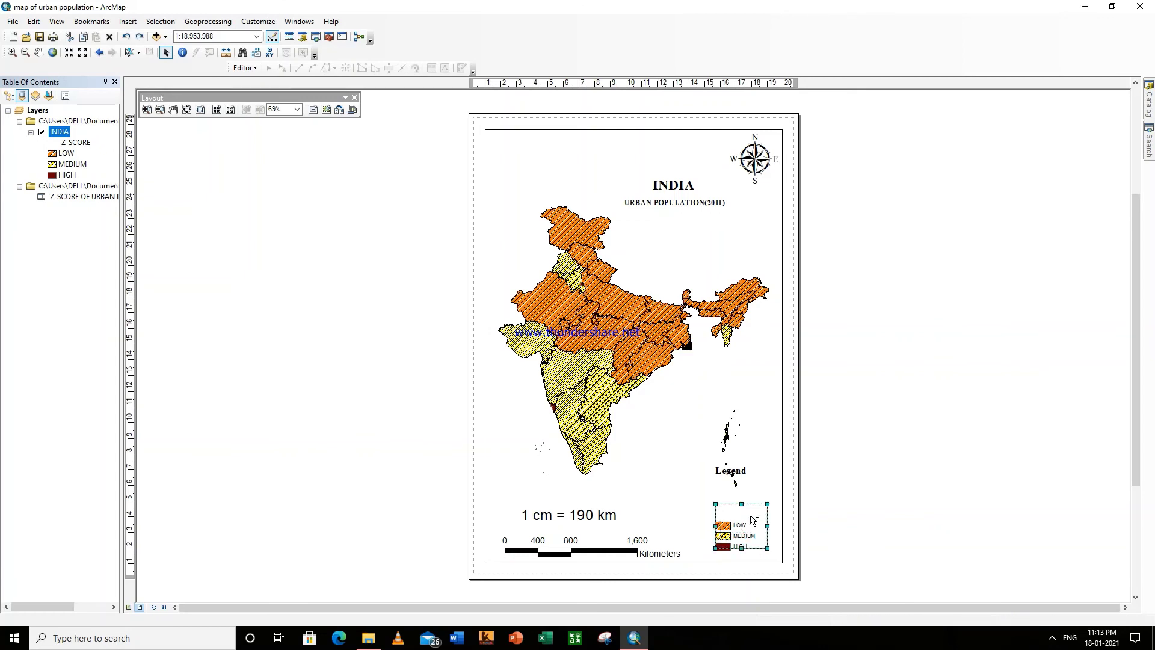
Step: Move the Legend title down so it sits centered just above the shortened border box
click(773, 490)
click(731, 472)
drag(731, 473, 739, 511)
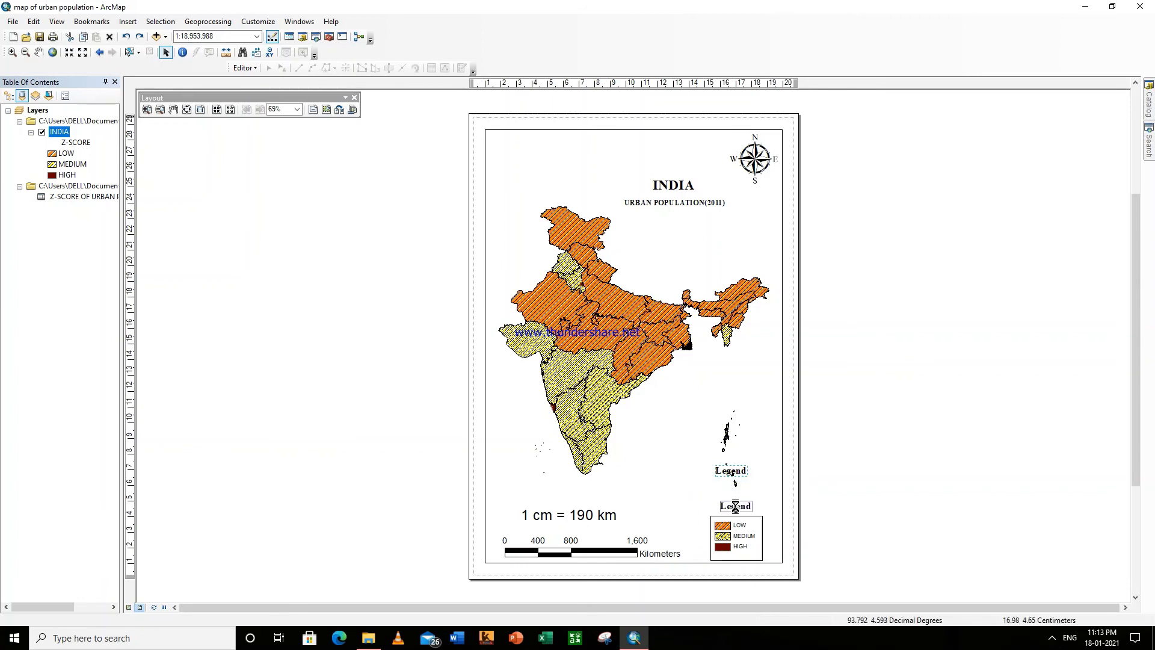
click(763, 483)
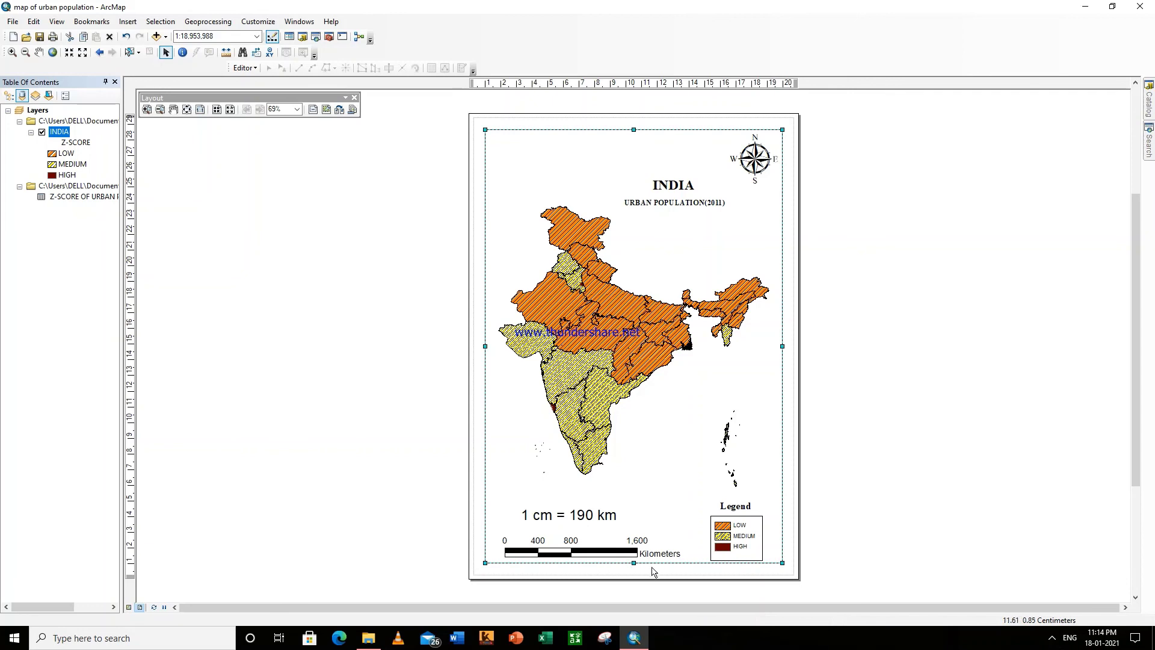
Step: Bring up the file commands for the finished map layout
click(12, 22)
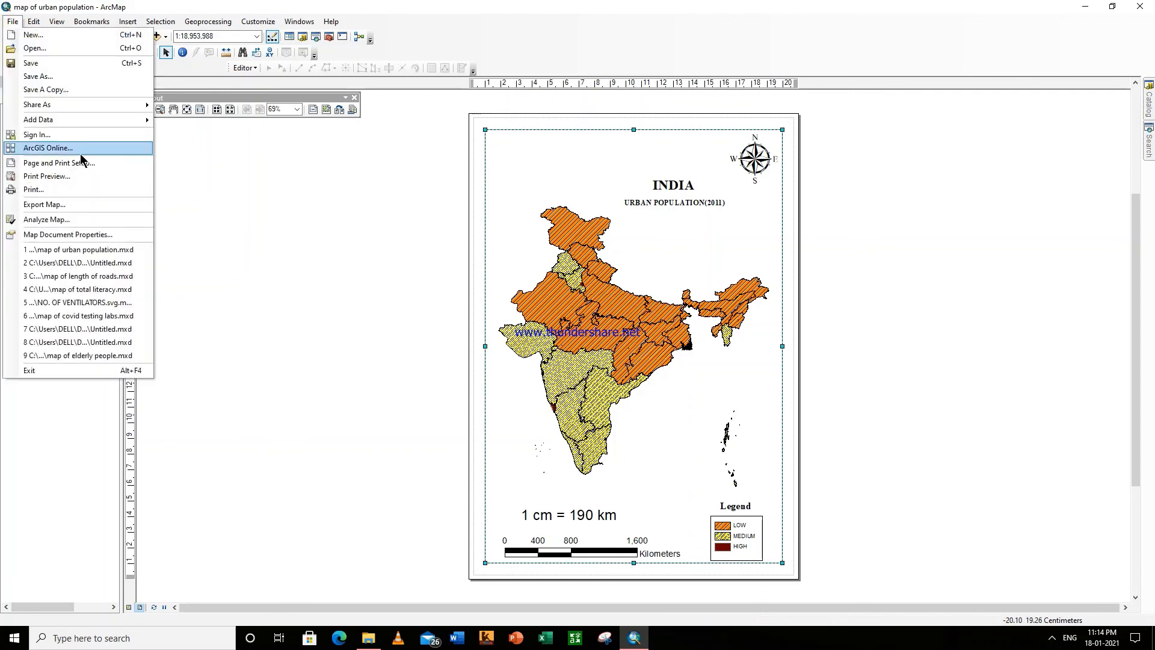